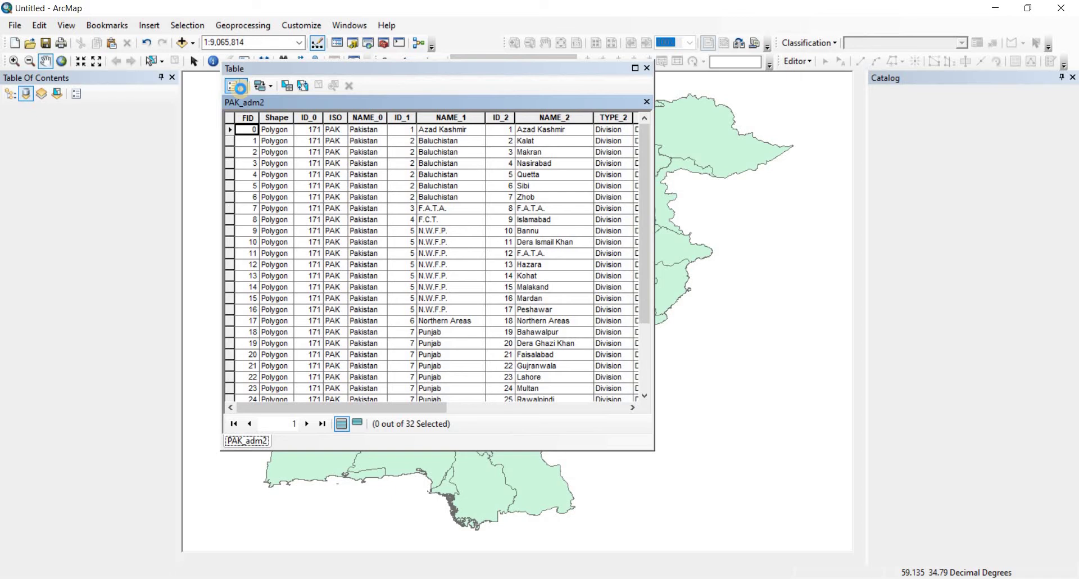
# - Find karachi in the PAK_adm2 attribute table, select its record, and close the table
pyautogui.click(241, 89)
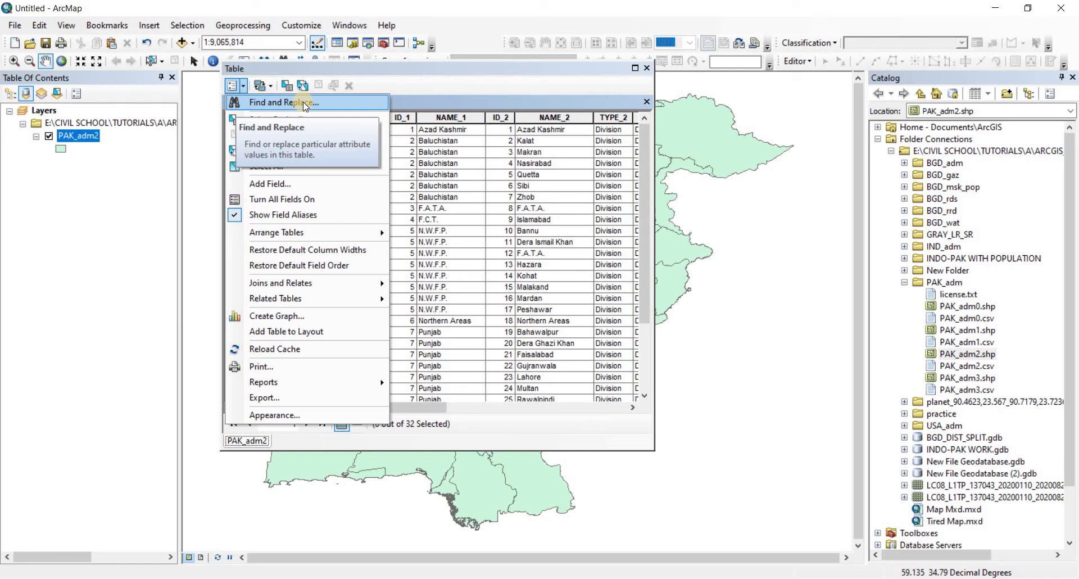
pyautogui.click(278, 102)
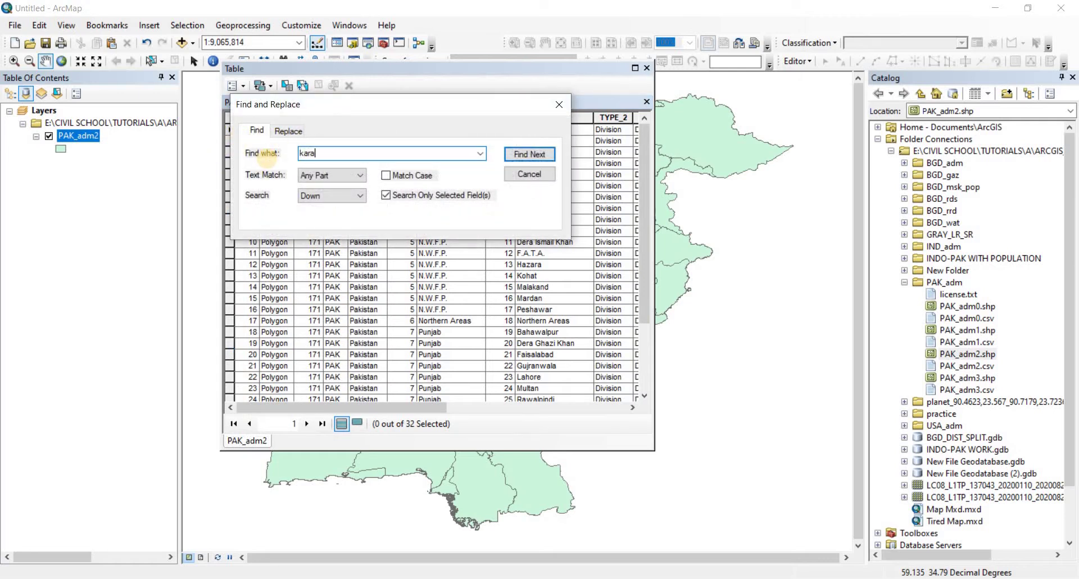
pyautogui.click(518, 154)
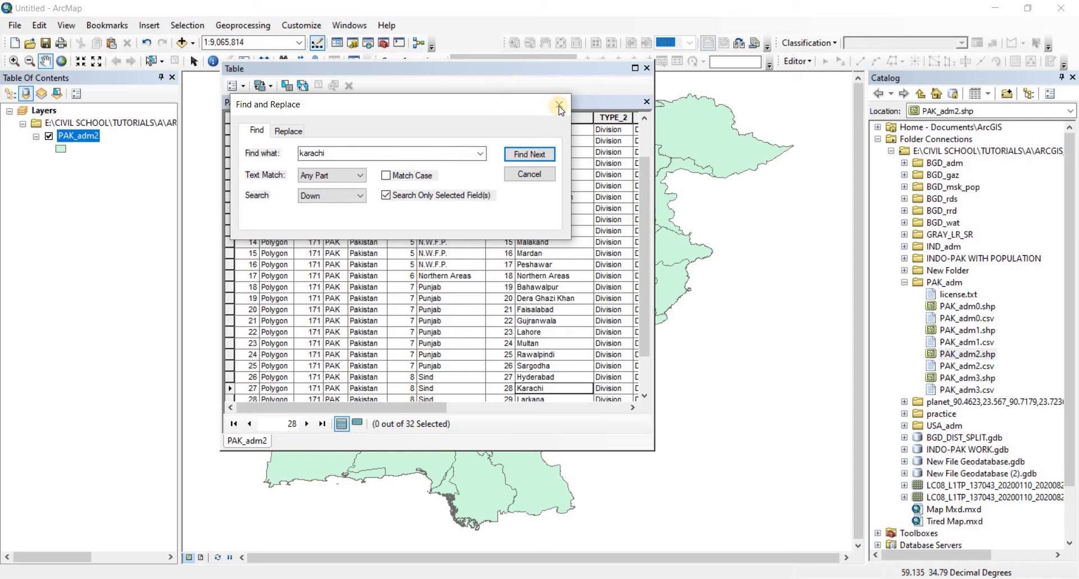
pyautogui.click(231, 389)
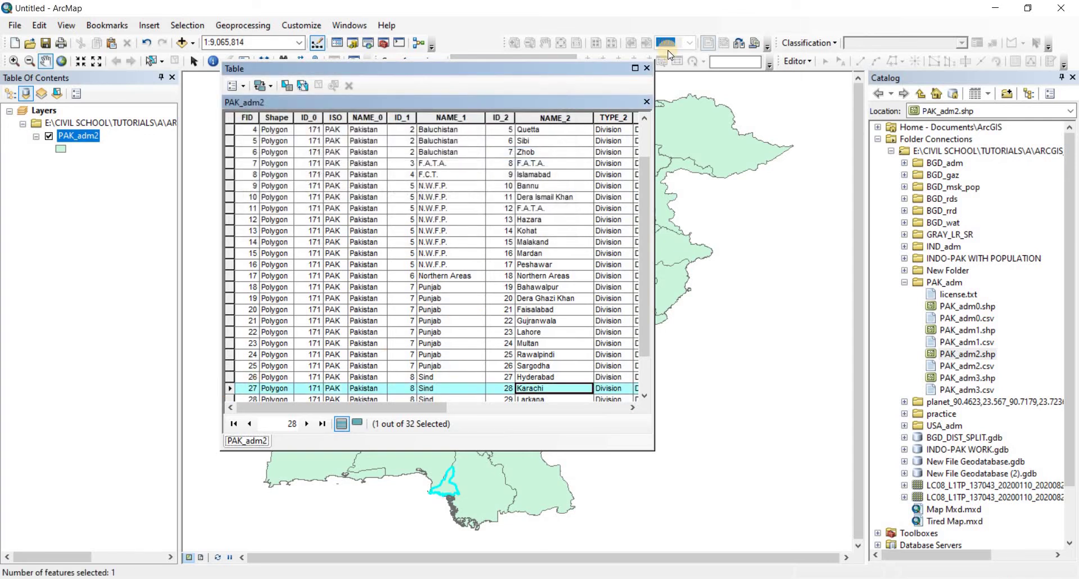
pyautogui.click(644, 69)
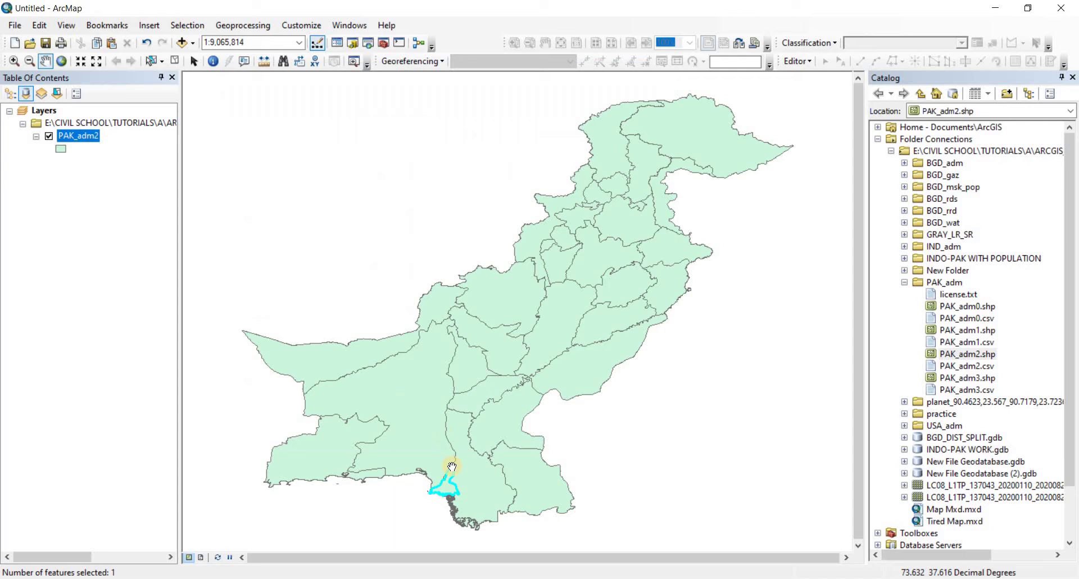
# - Create a layer from the selected PAK_adm2 feature and rename the layer Karachi
pyautogui.rightClick(76, 136)
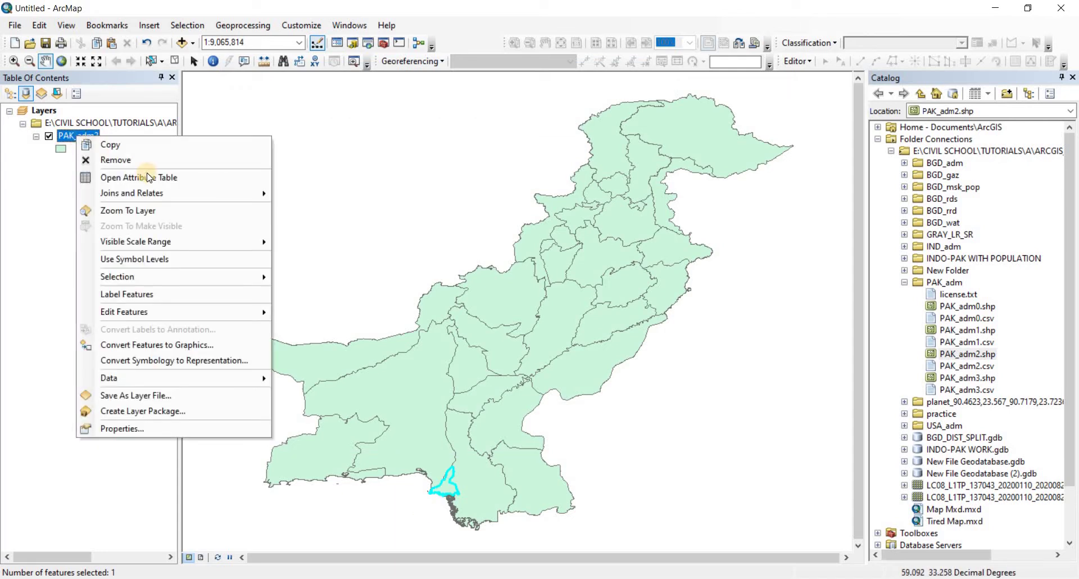
pyautogui.moveTo(165, 275)
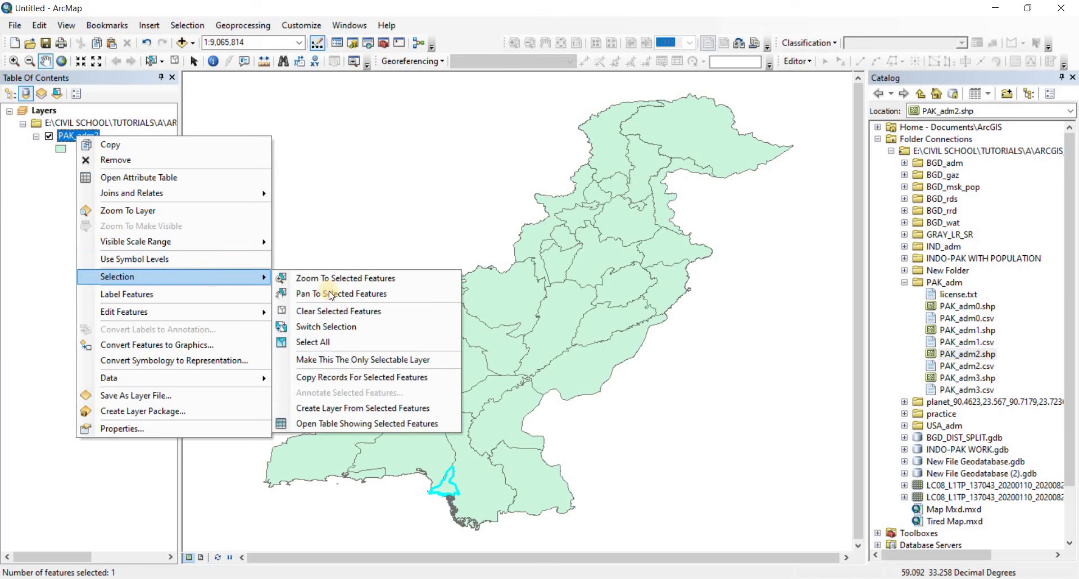
pyautogui.click(383, 408)
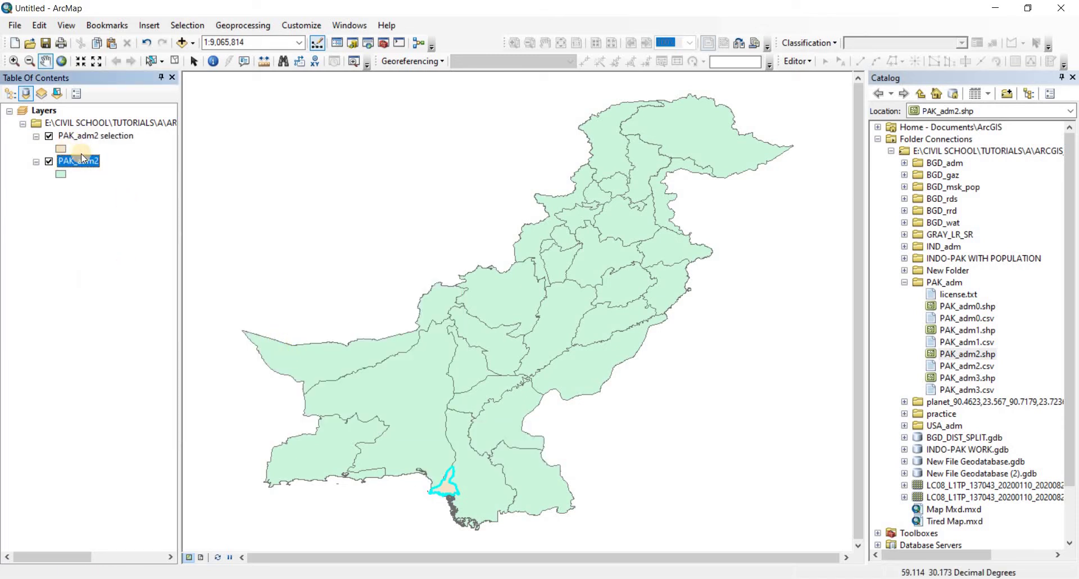
pyautogui.click(84, 135)
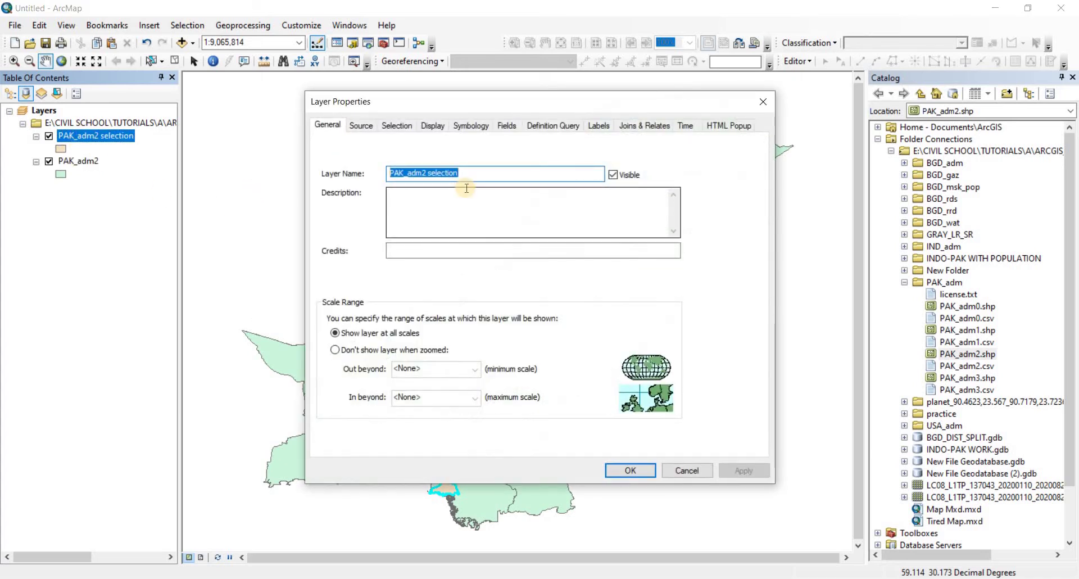
pyautogui.write('Karachi')
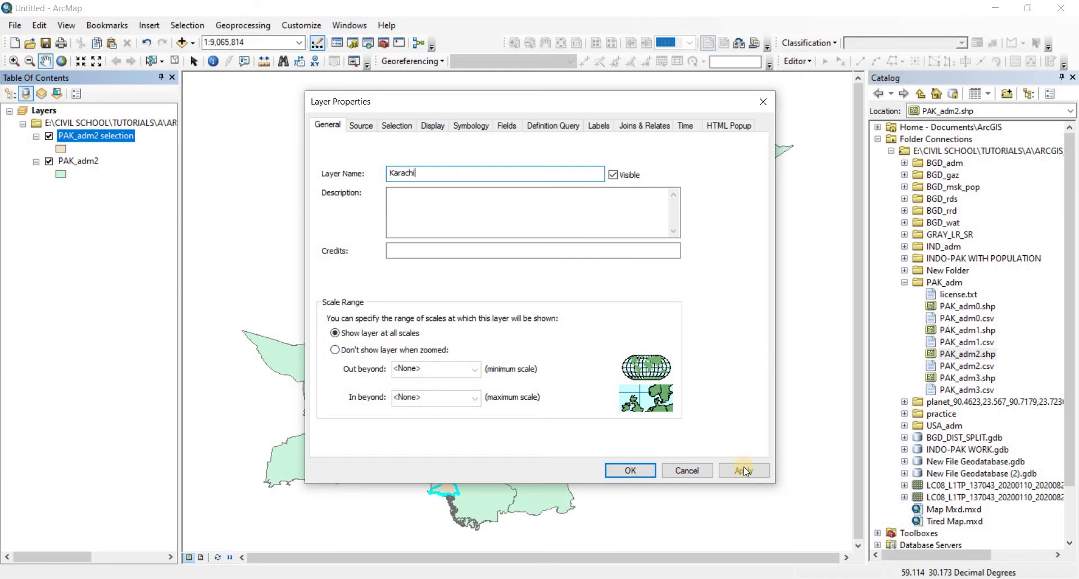
pyautogui.click(743, 471)
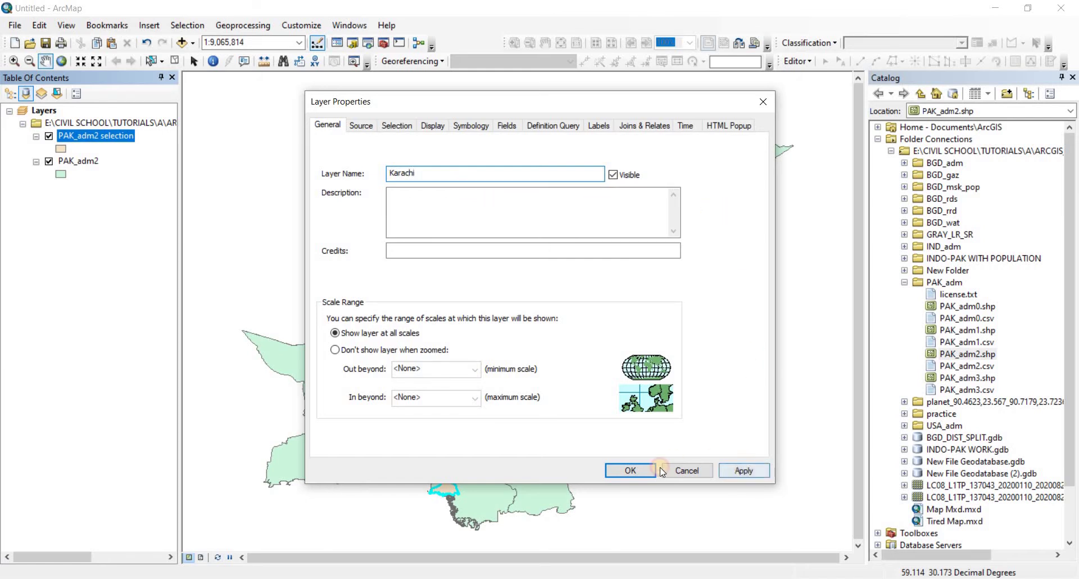
pyautogui.click(631, 471)
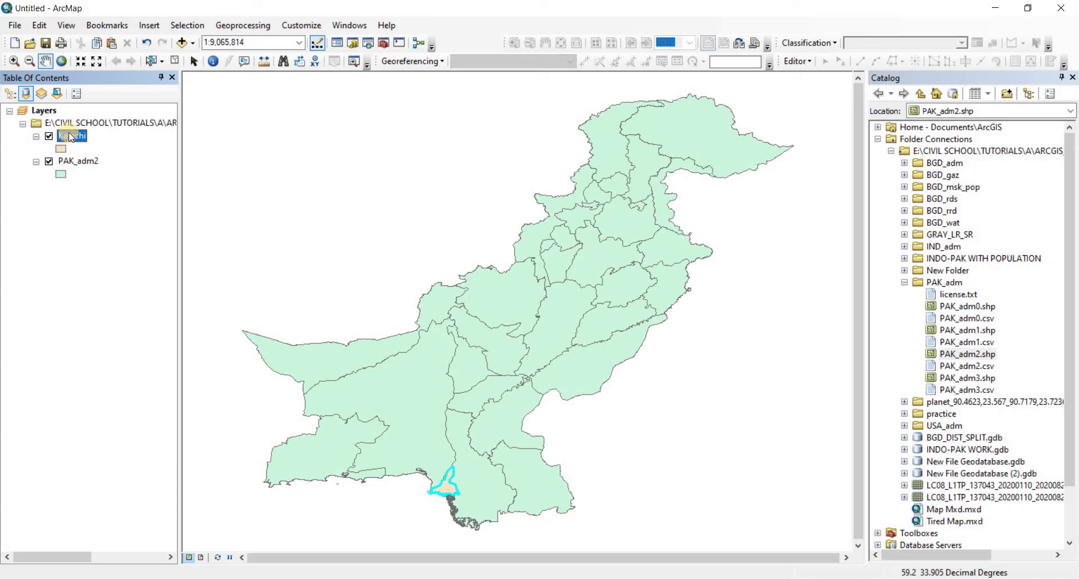
# - Open the symbol selector for the Karachi layer's polygon fill
pyautogui.rightClick(69, 135)
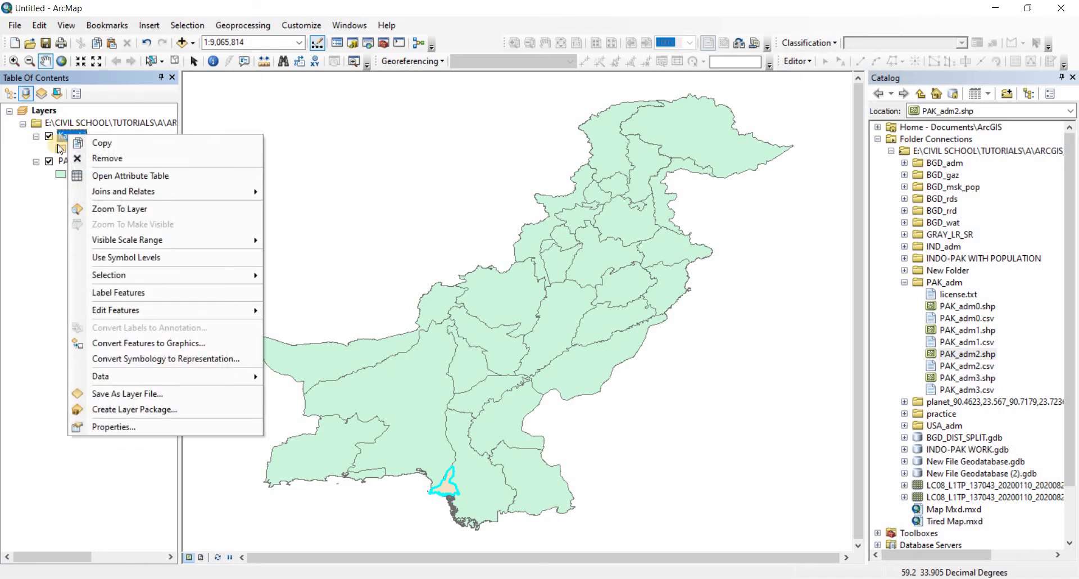
pyautogui.click(56, 149)
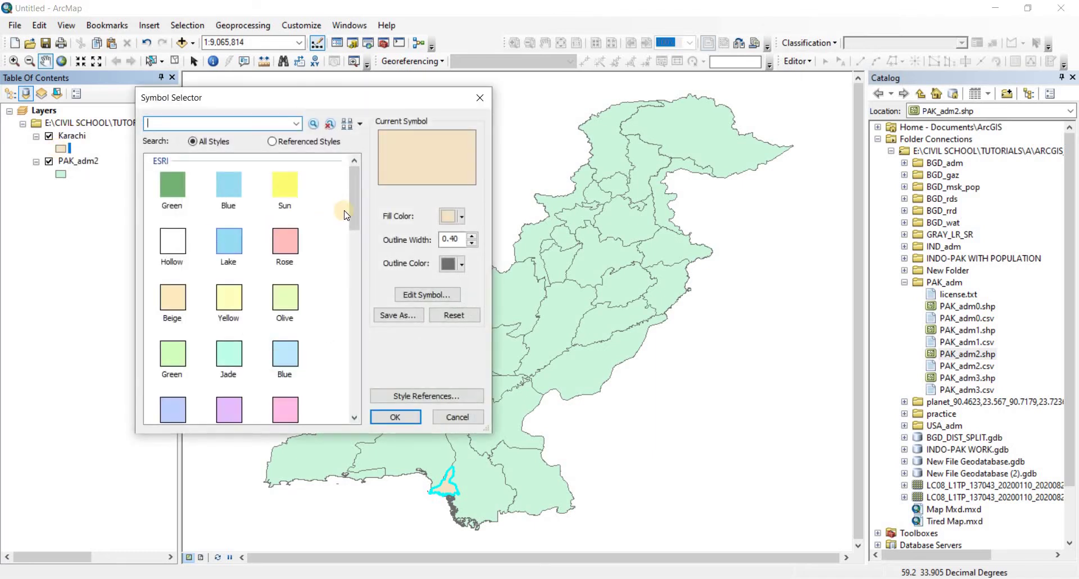
# - Try the Glacier, Wetlands and Snowfield/Ice preset symbols for the Karachi layer
pyautogui.moveTo(352, 212); pyautogui.dragTo(352, 400)
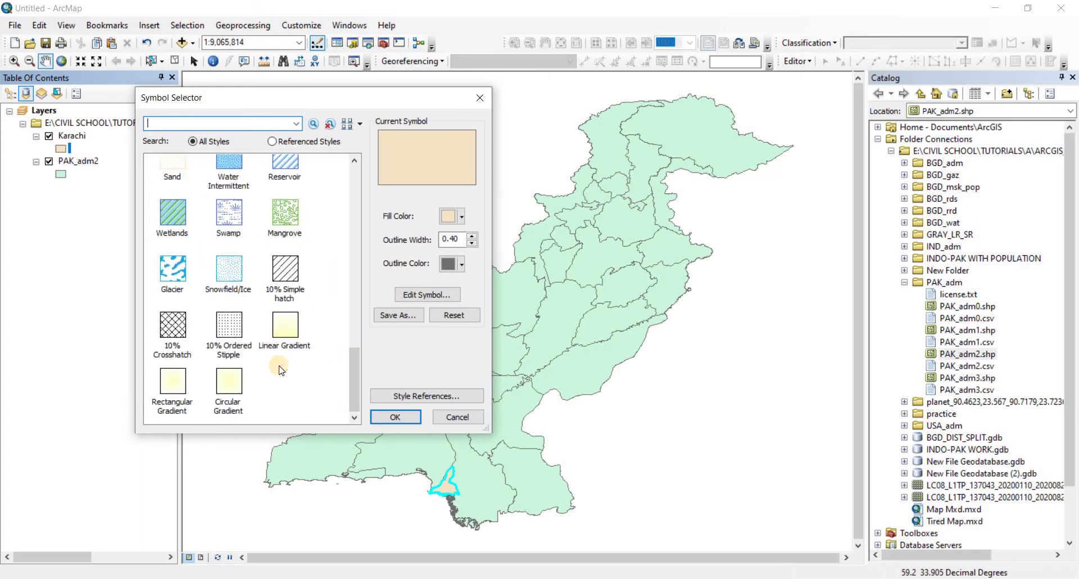
pyautogui.click(171, 267)
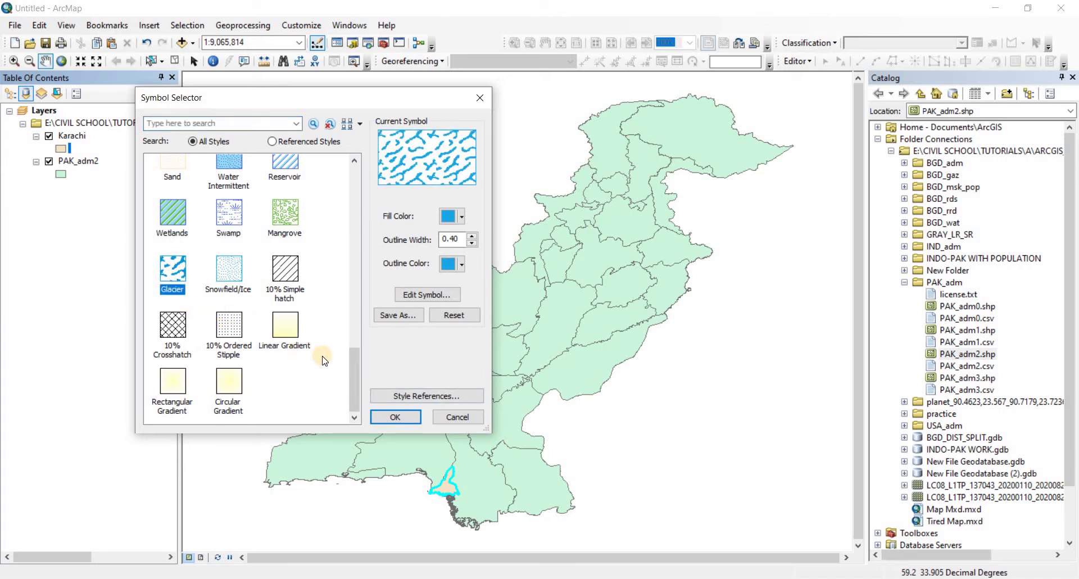
pyautogui.click(172, 214)
pyautogui.click(237, 275)
pyautogui.moveTo(353, 372); pyautogui.dragTo(353, 180)
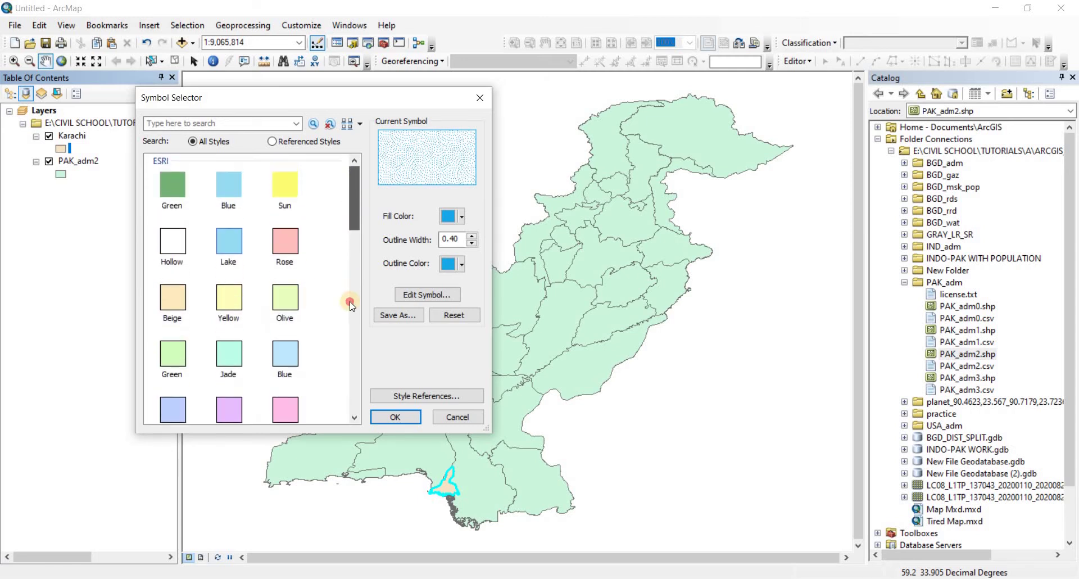
pyautogui.click(349, 301)
pyautogui.scroll(-5, 346, 364)
pyautogui.scroll(8, 174, 296)
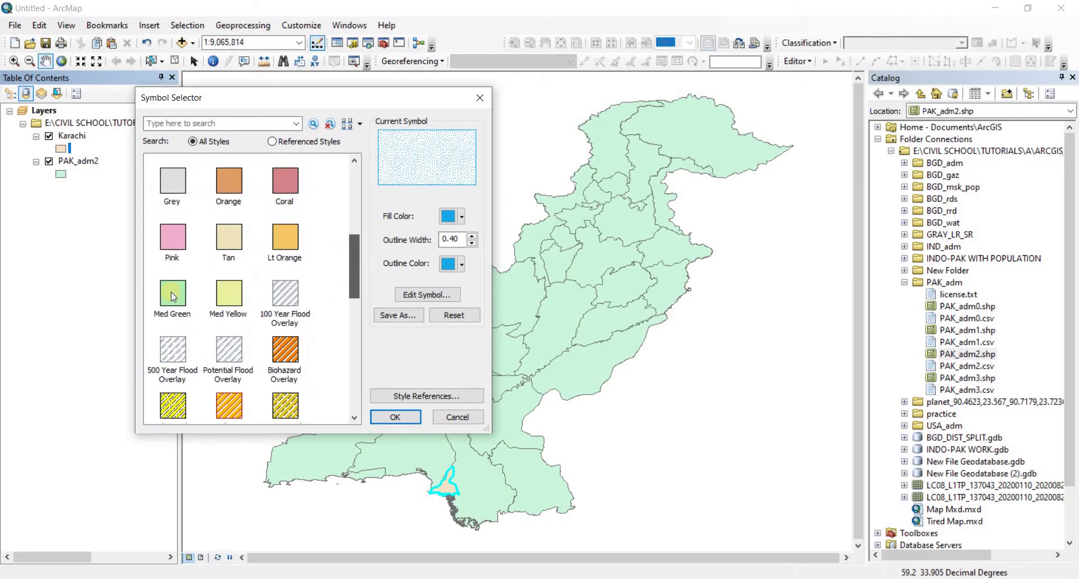
# - Give the Karachi layer the Med Green preset symbol with a dark magenta fill and an outline width of 2
pyautogui.click(174, 296)
pyautogui.click(462, 217)
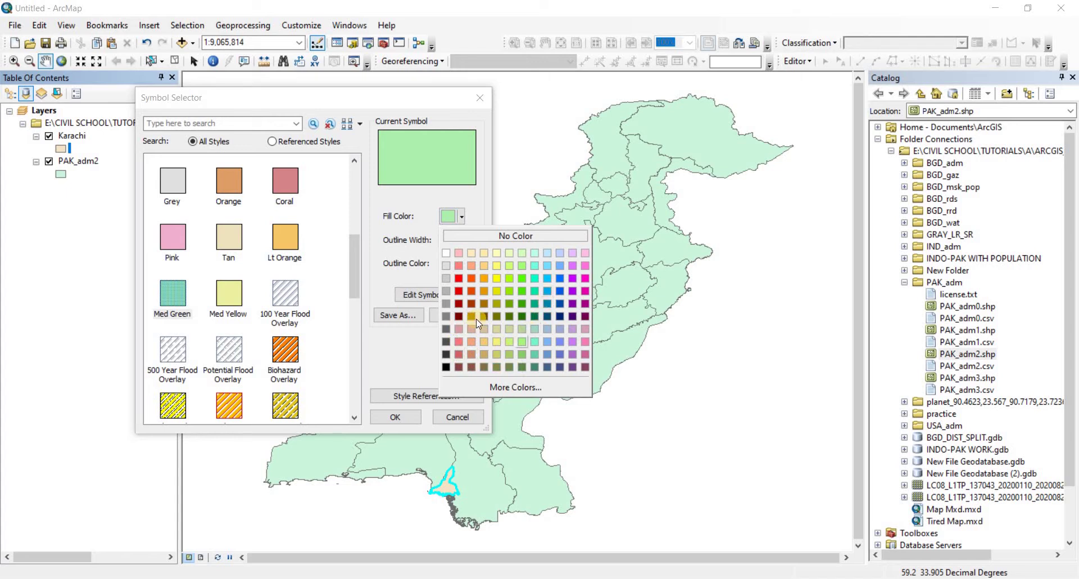
pyautogui.click(586, 300)
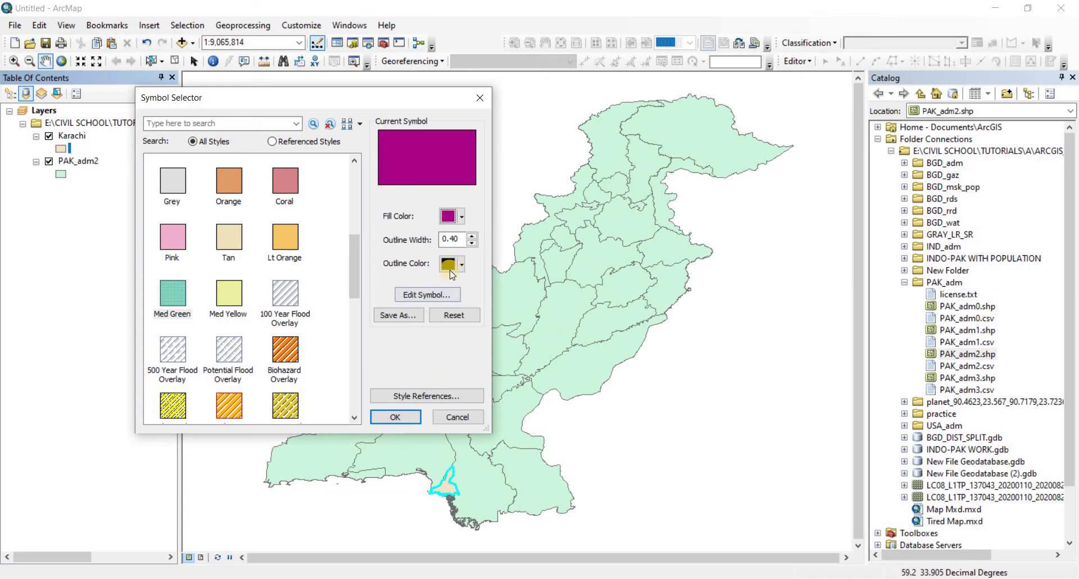
pyautogui.click(473, 236)
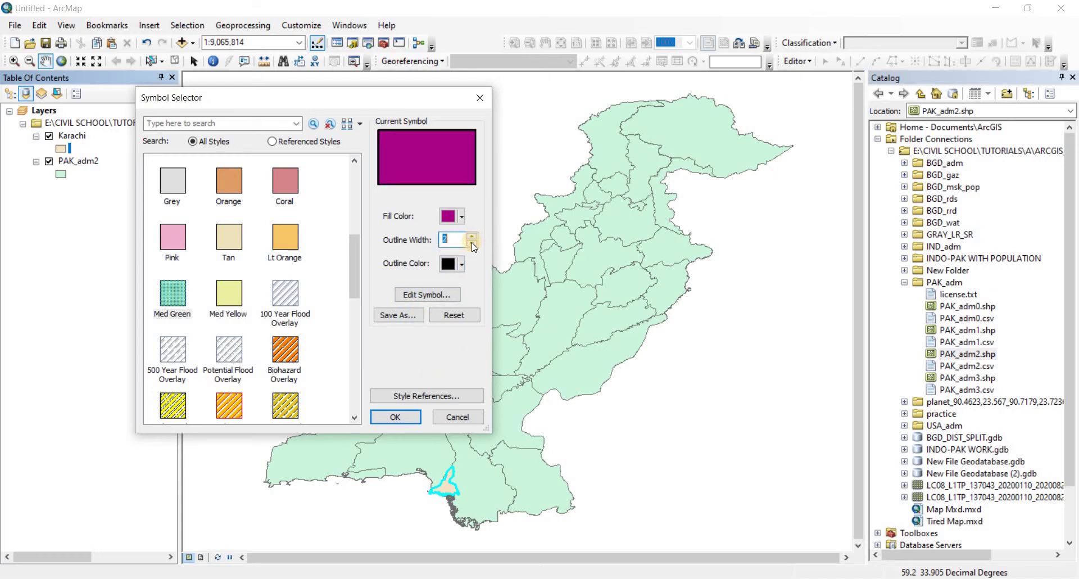
pyautogui.click(394, 418)
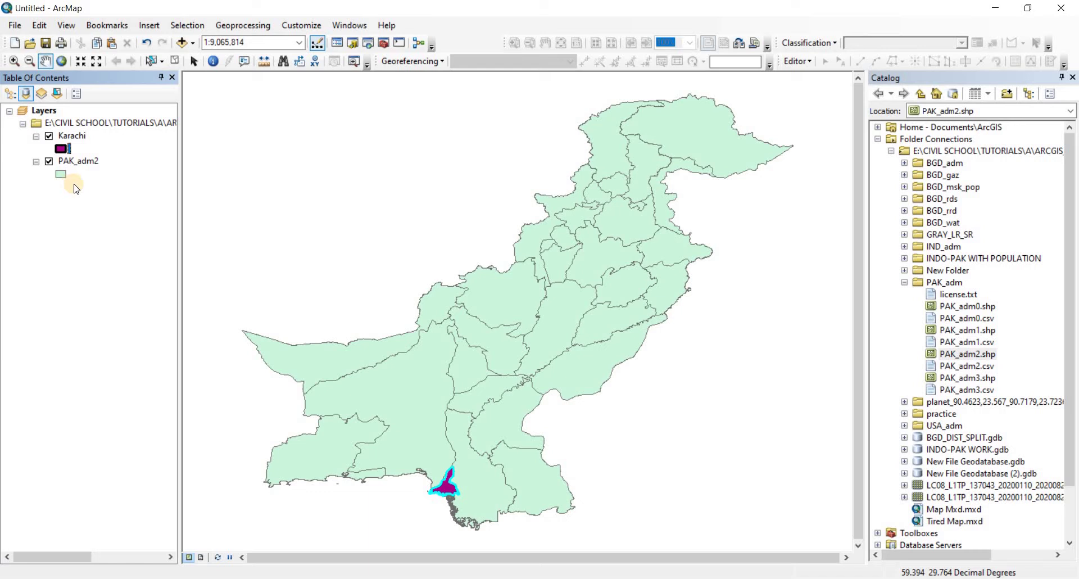
# - Switch to the layout view and set the page to ANSI C paper in landscape orientation
pyautogui.click(201, 558)
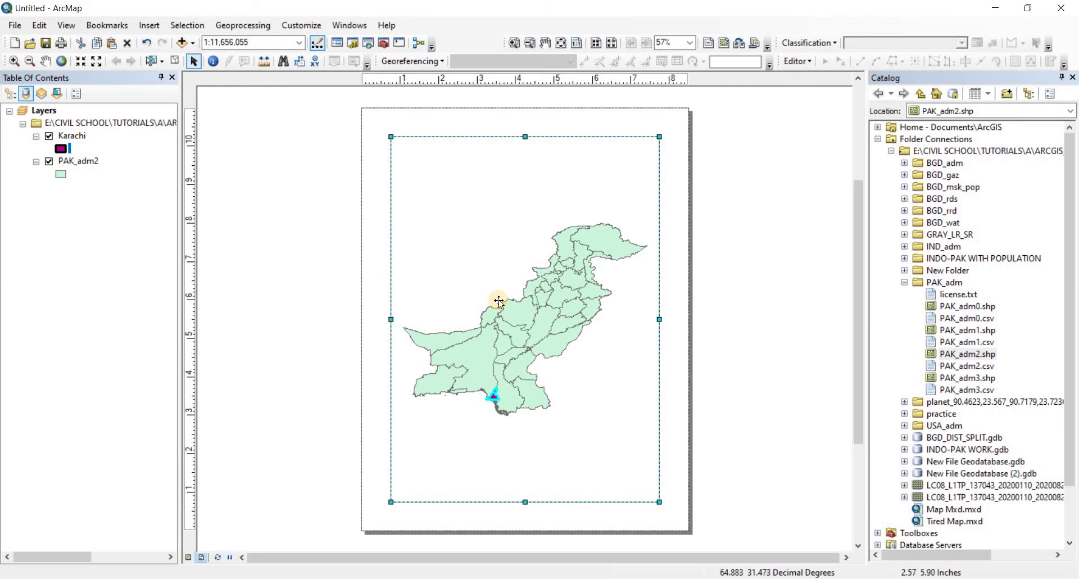
pyautogui.click(15, 25)
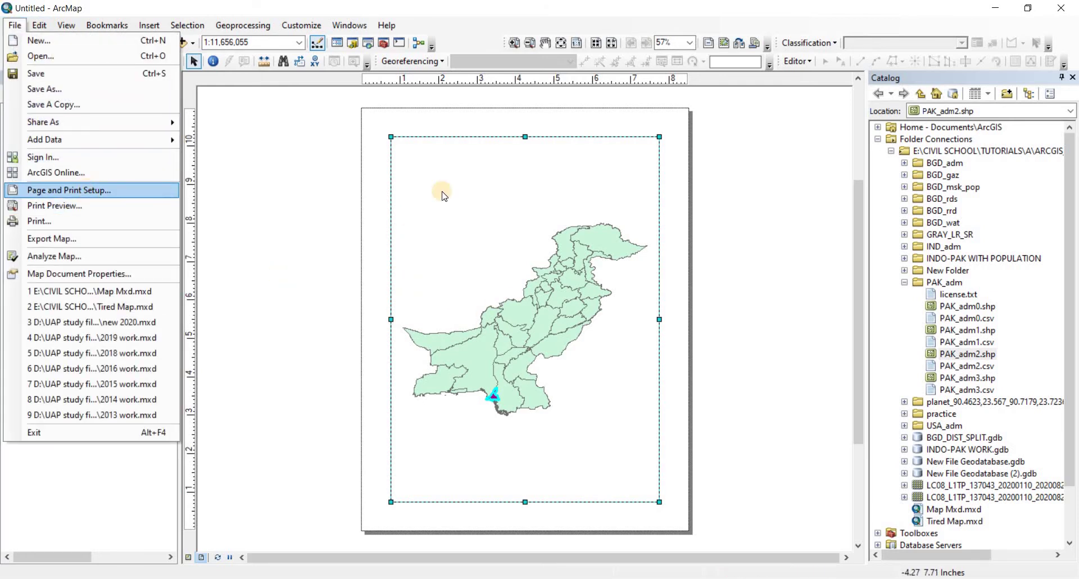
pyautogui.press('Return')
pyautogui.click(564, 232)
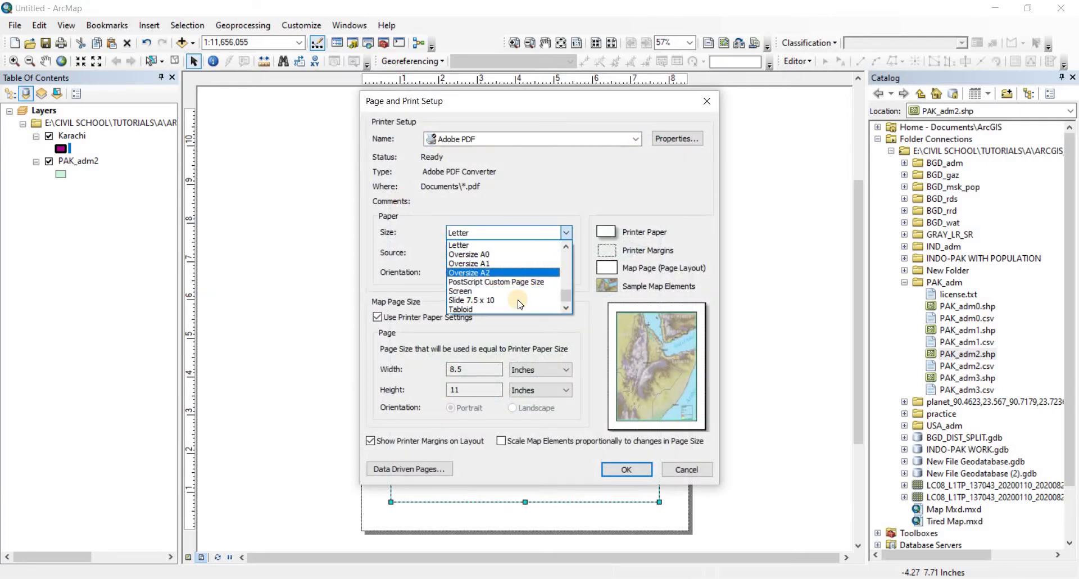
pyautogui.scroll(5, 519, 260)
pyautogui.scroll(5, 519, 260)
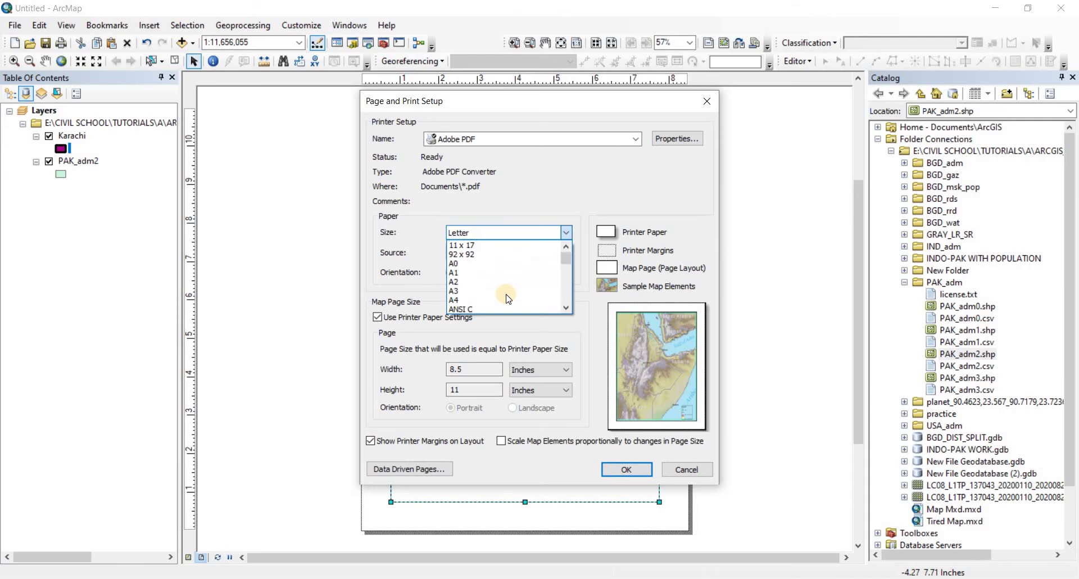
pyautogui.click(509, 308)
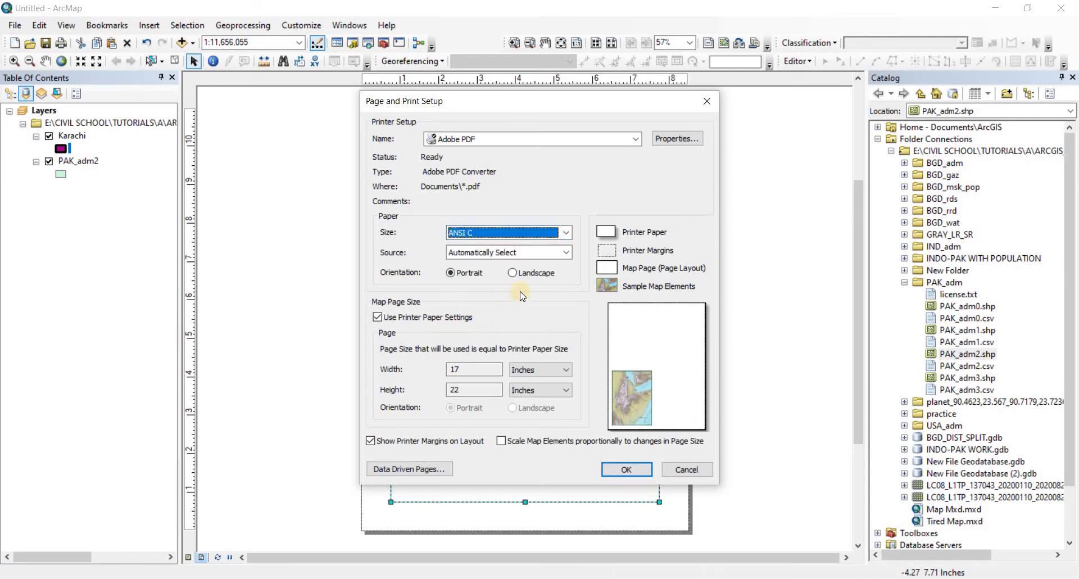
pyautogui.click(512, 273)
pyautogui.click(623, 470)
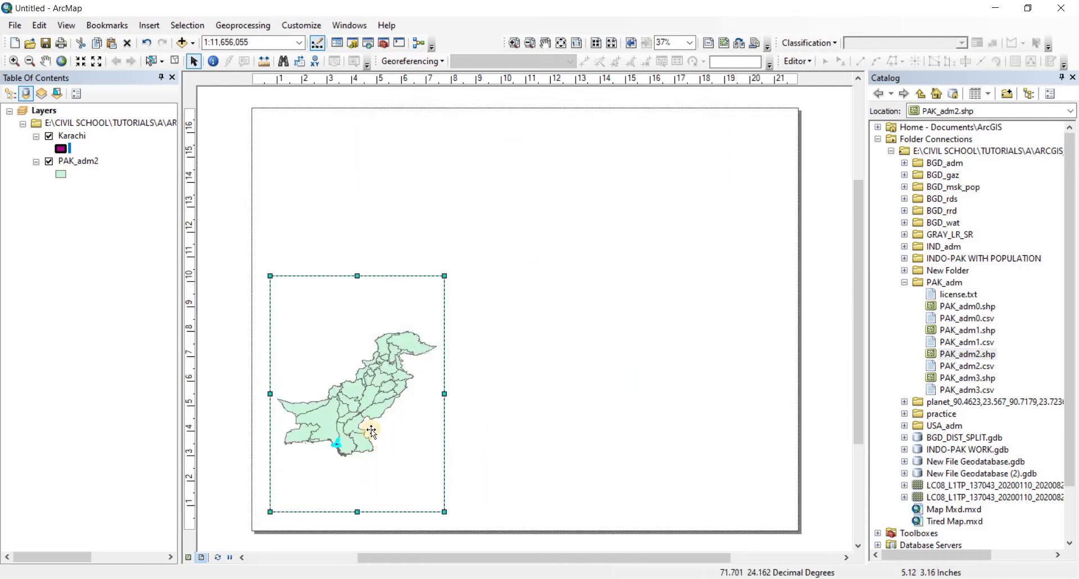
# - Move the Pakistan map frame to the right part of the page and clear the PAK_adm2 feature selection
pyautogui.hotkey('ctrl', 'v')
pyautogui.moveTo(641, 335); pyautogui.dragTo(688, 321)
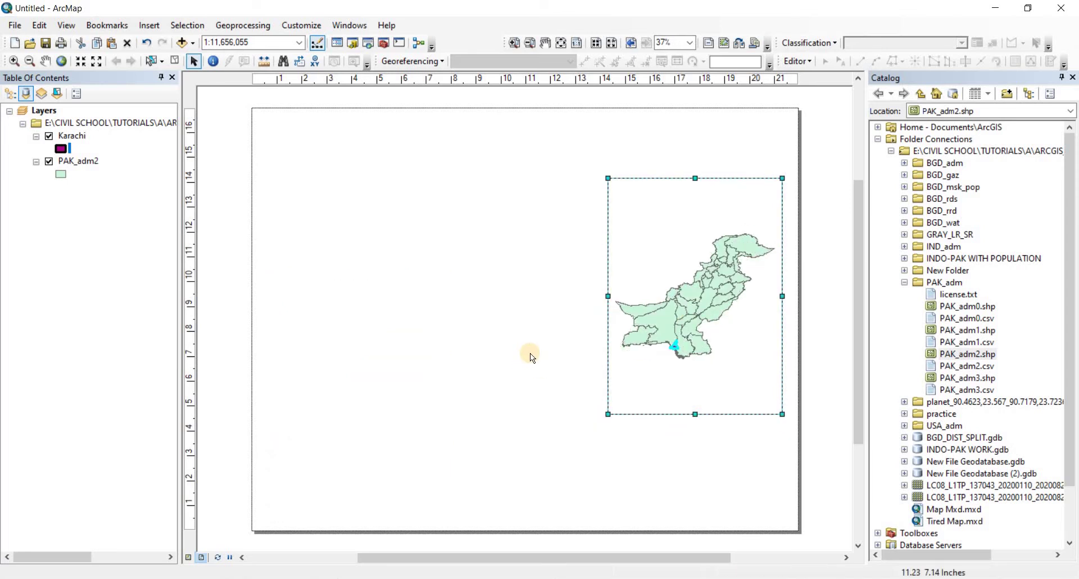
pyautogui.click(84, 162)
pyautogui.rightClick(84, 162)
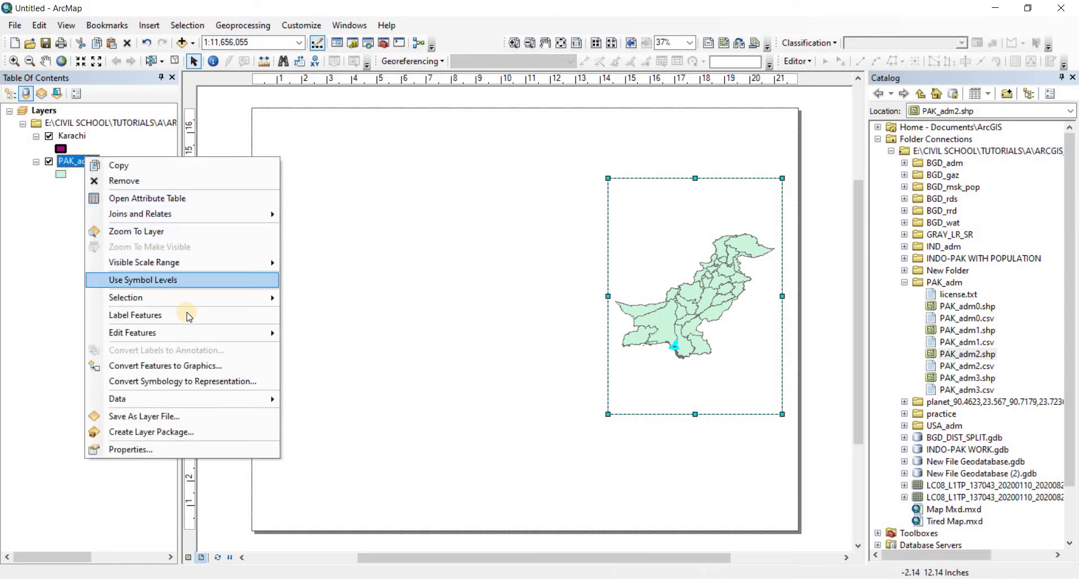
pyautogui.moveTo(194, 297)
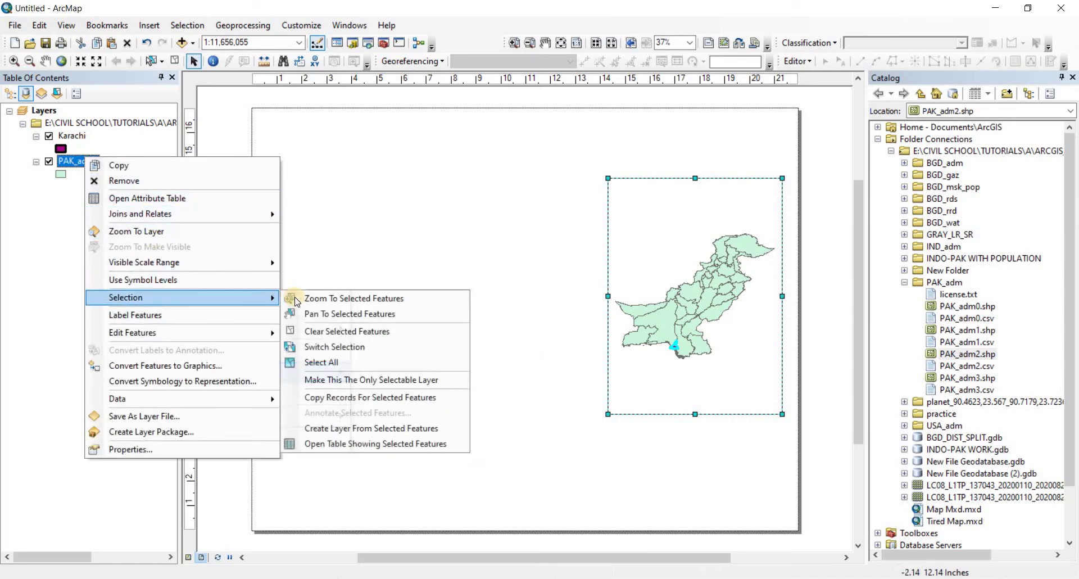
pyautogui.click(352, 332)
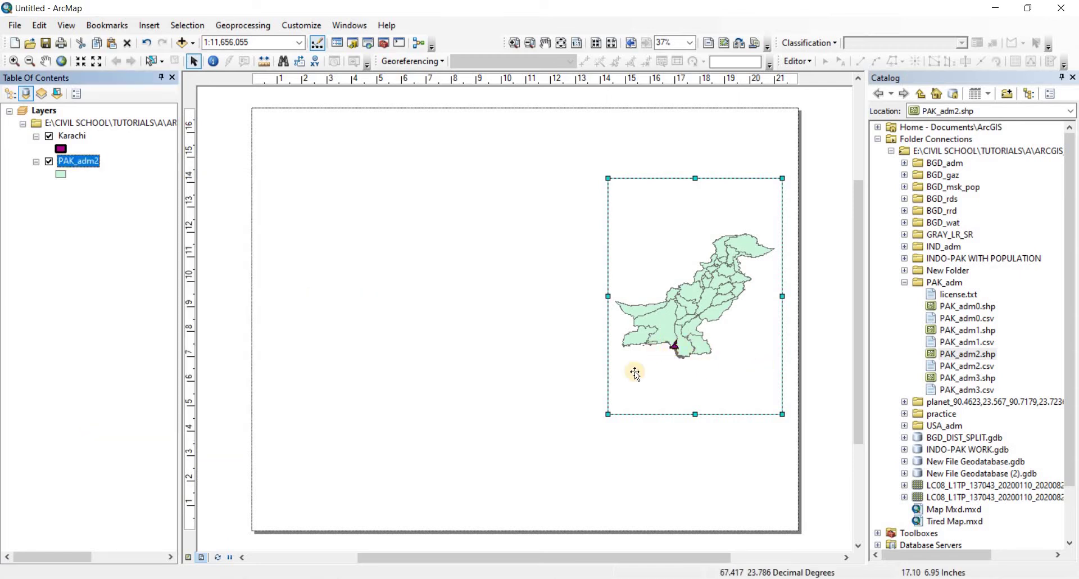
# - Deselect the Pakistan map frame and insert a new empty data frame into the layout
pyautogui.click(448, 285)
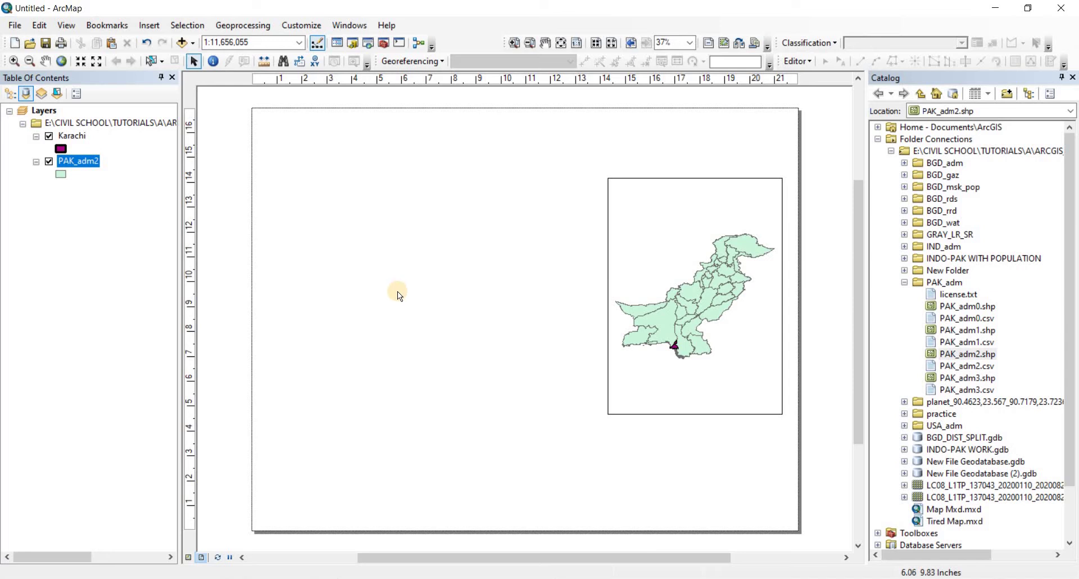
pyautogui.click(150, 28)
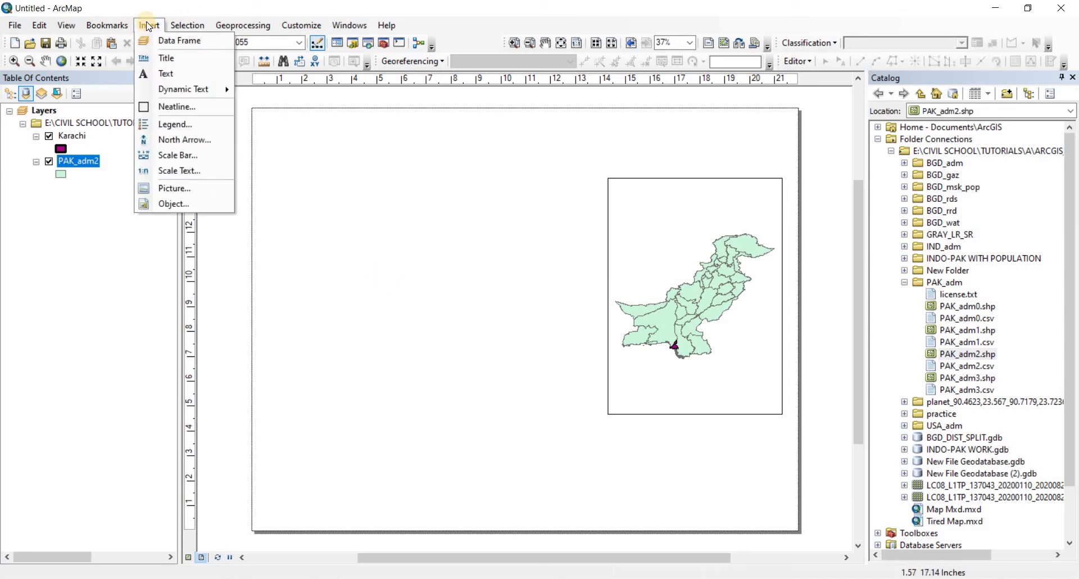
pyautogui.click(170, 41)
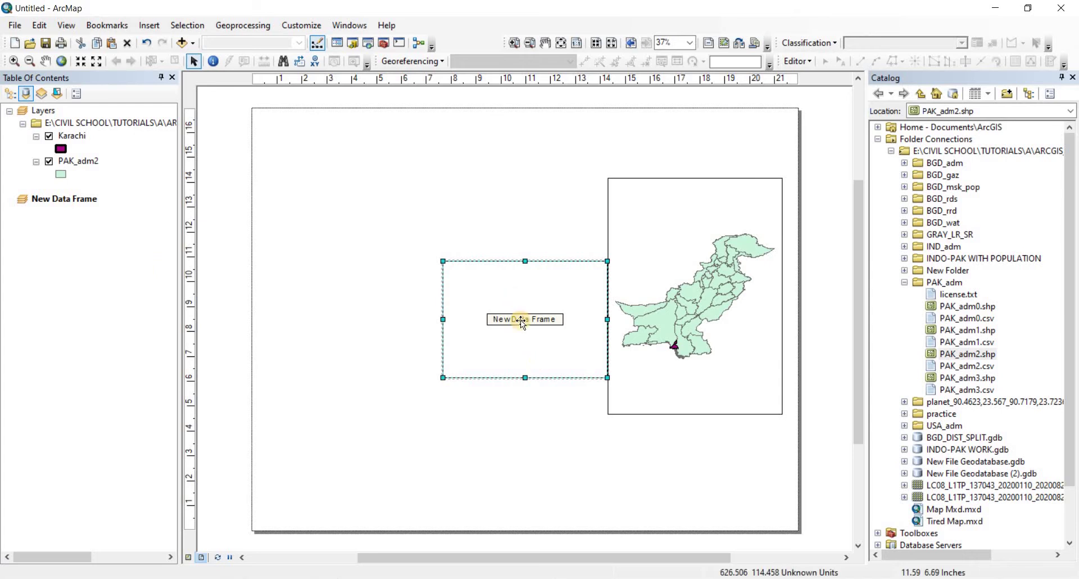
# - Move the new empty data frame to the left half of the page, clear of the Pakistan map frame
pyautogui.moveTo(522, 320); pyautogui.dragTo(418, 289)
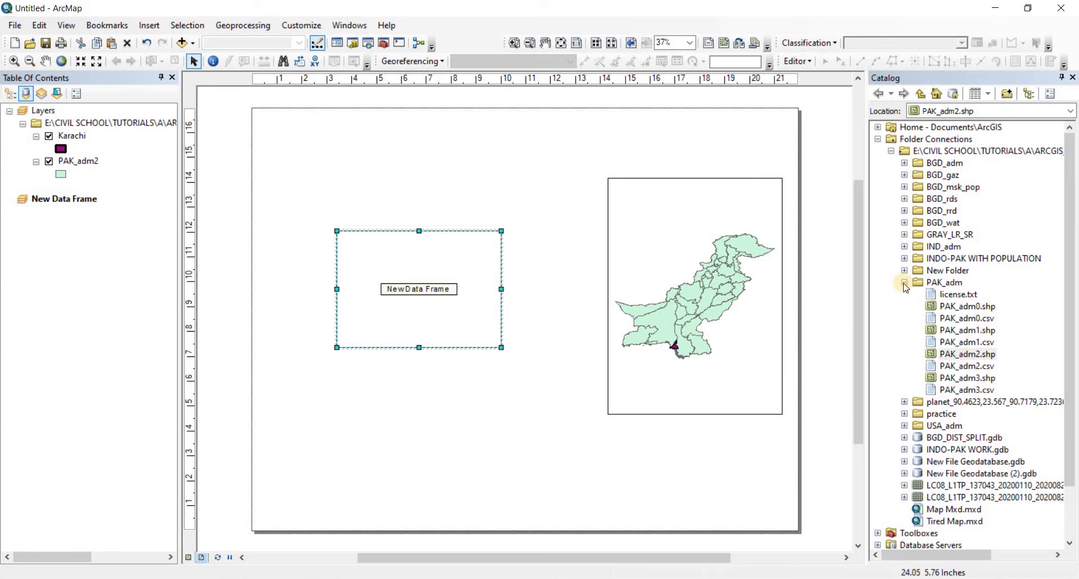
pyautogui.doubleClick(945, 438)
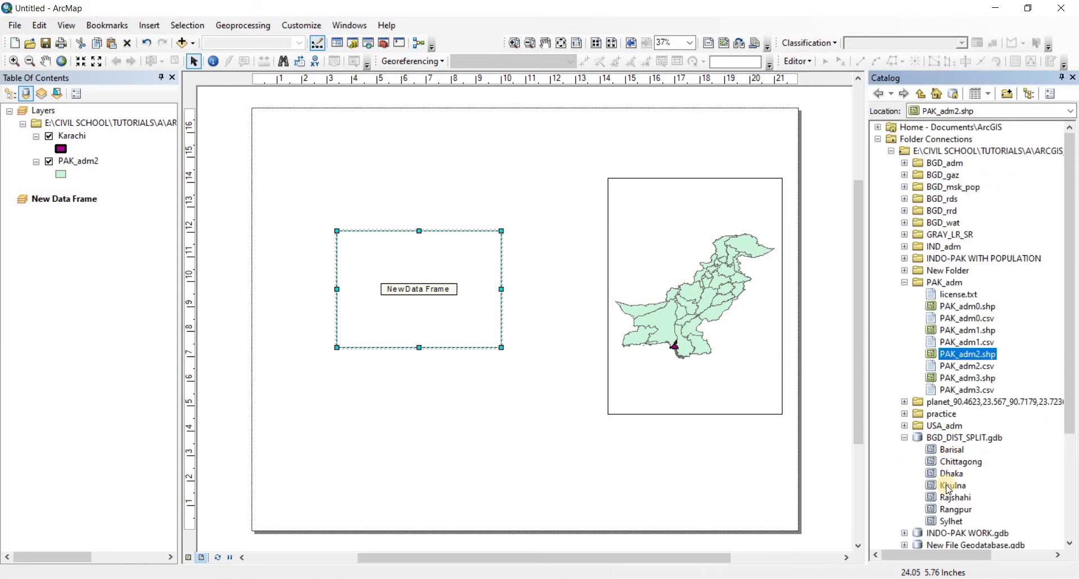
pyautogui.click(951, 478)
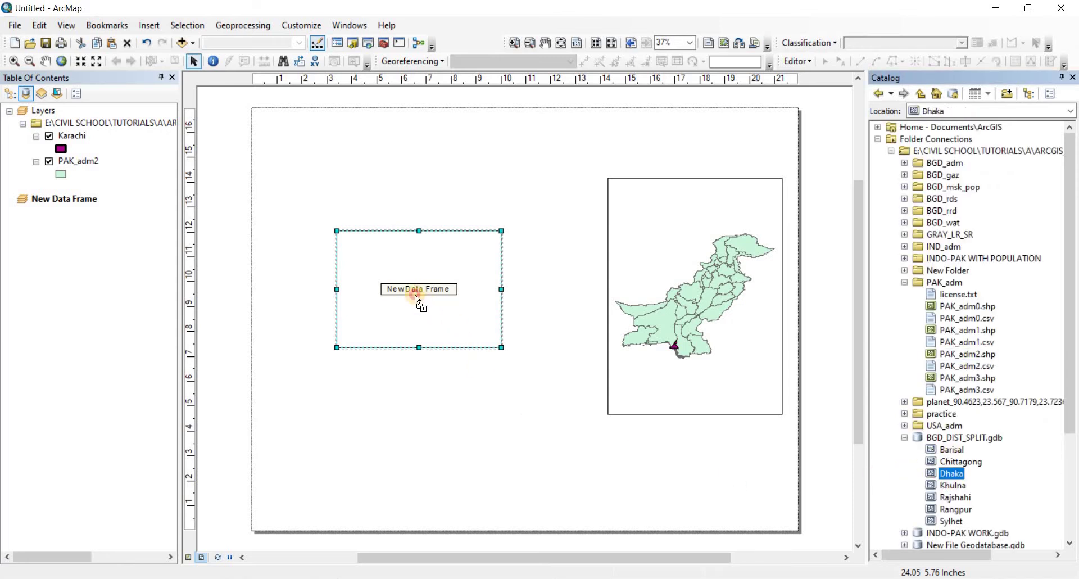
pyautogui.moveTo(456, 366); pyautogui.dragTo(456, 367)
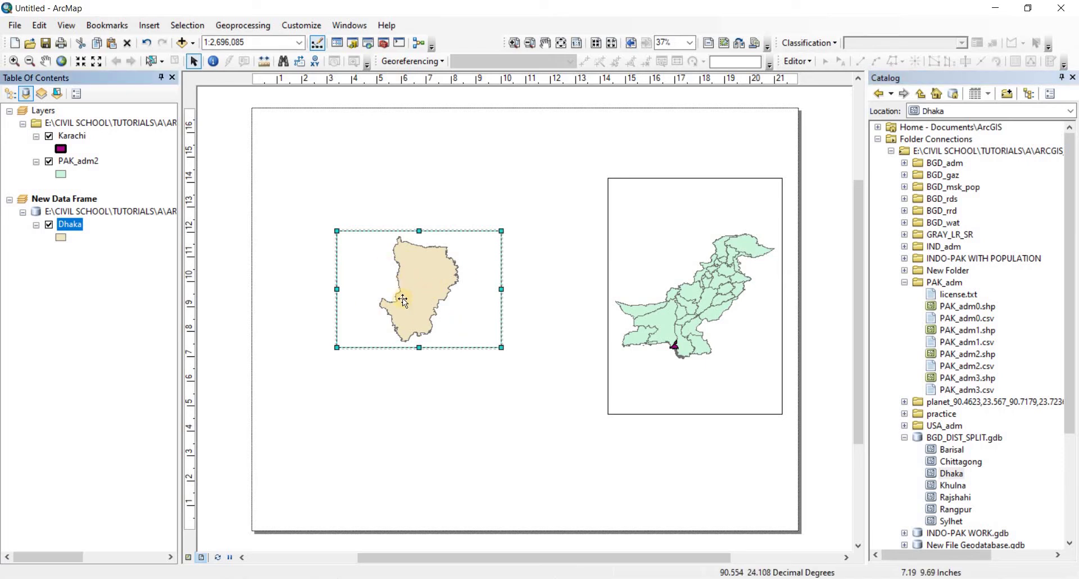
pyautogui.rightClick(68, 225)
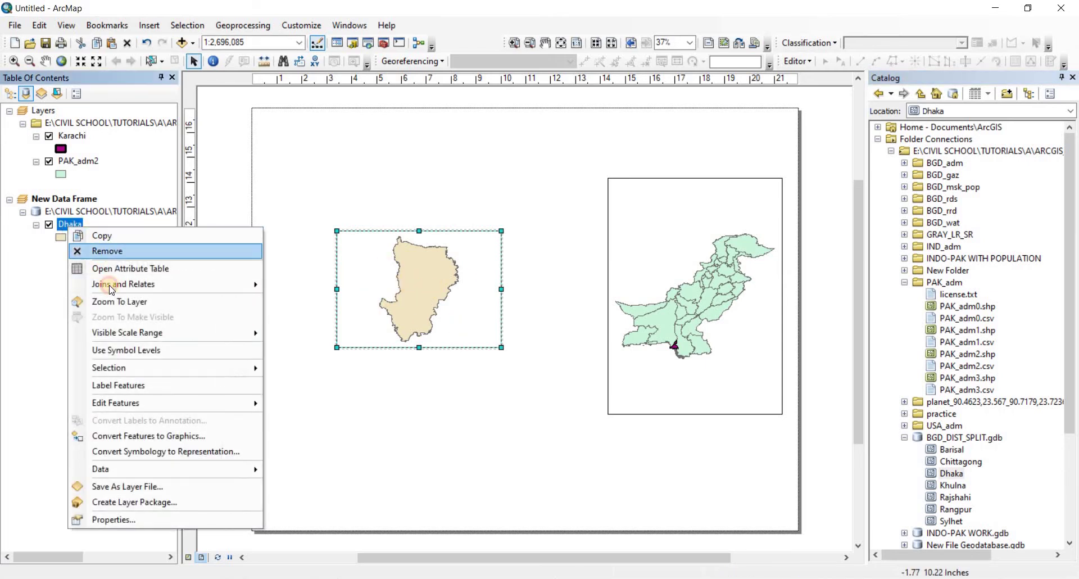
pyautogui.click(106, 250)
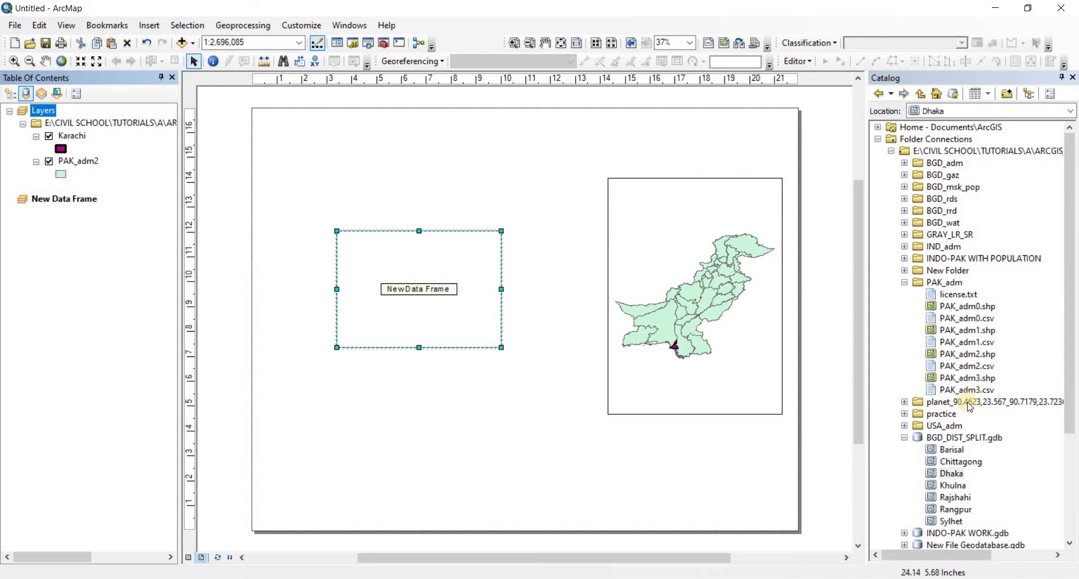
pyautogui.click(905, 437)
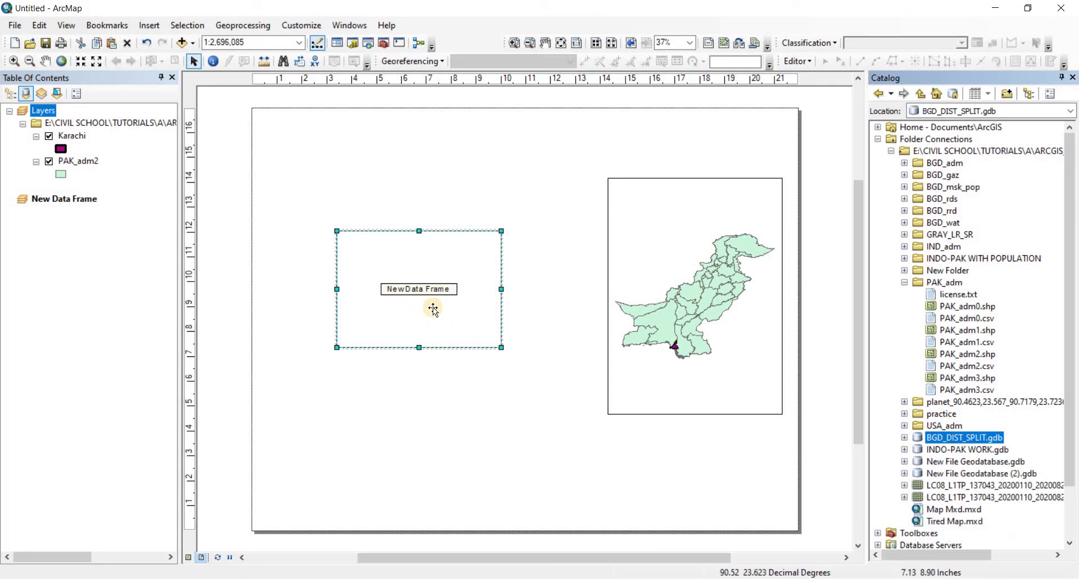
# - Copy the Karachi layer from the Layers data frame and paste it into New Data Frame
pyautogui.rightClick(73, 140)
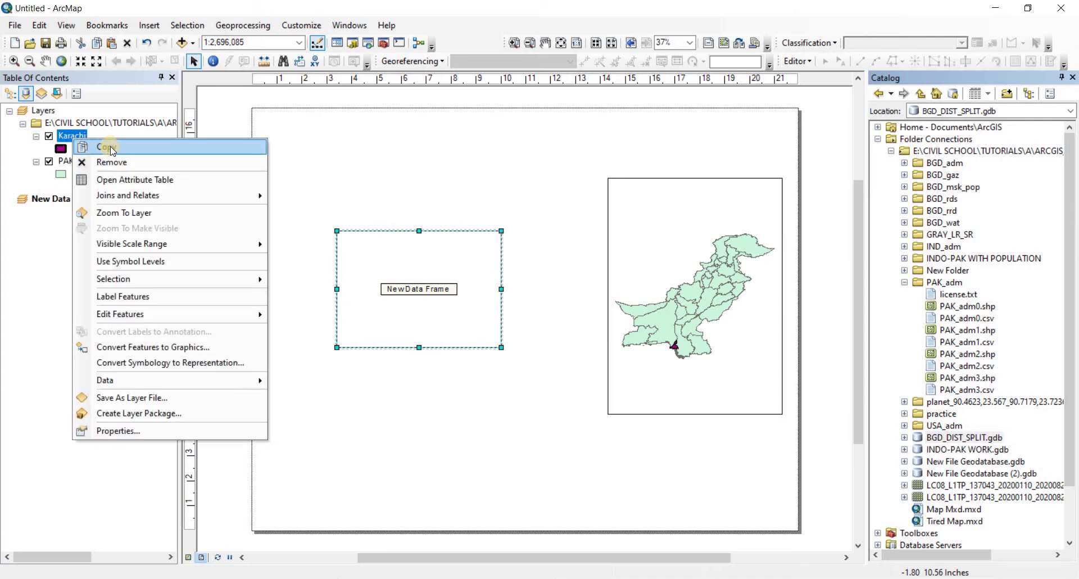
pyautogui.click(161, 189)
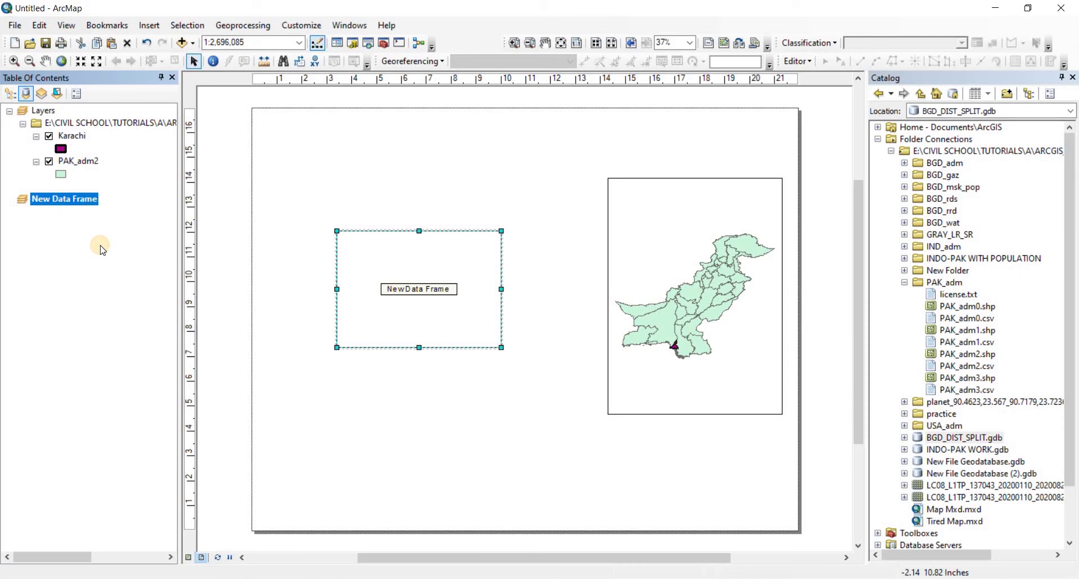
pyautogui.rightClick(76, 206)
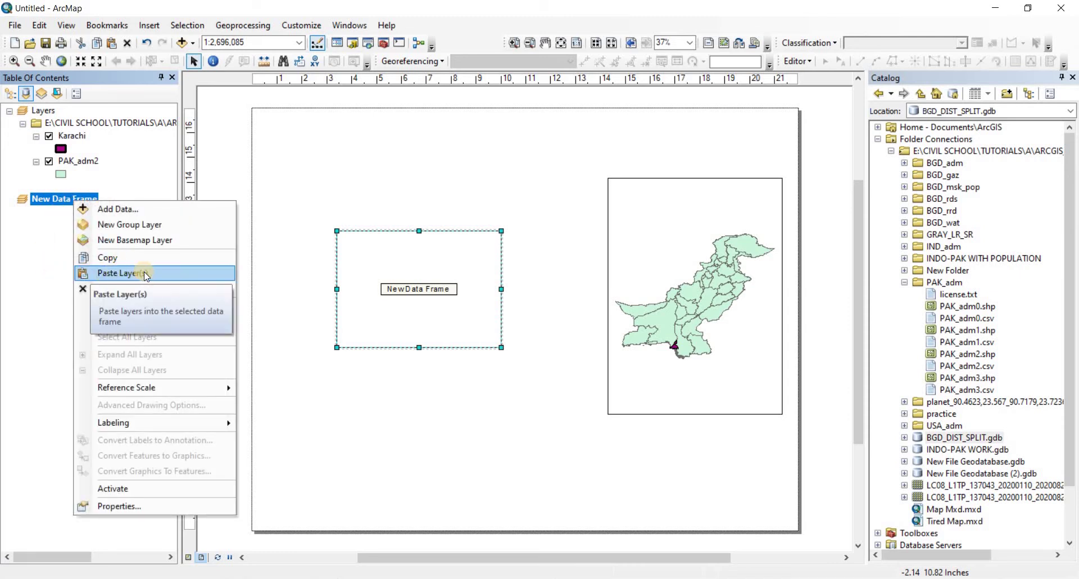
pyautogui.click(124, 273)
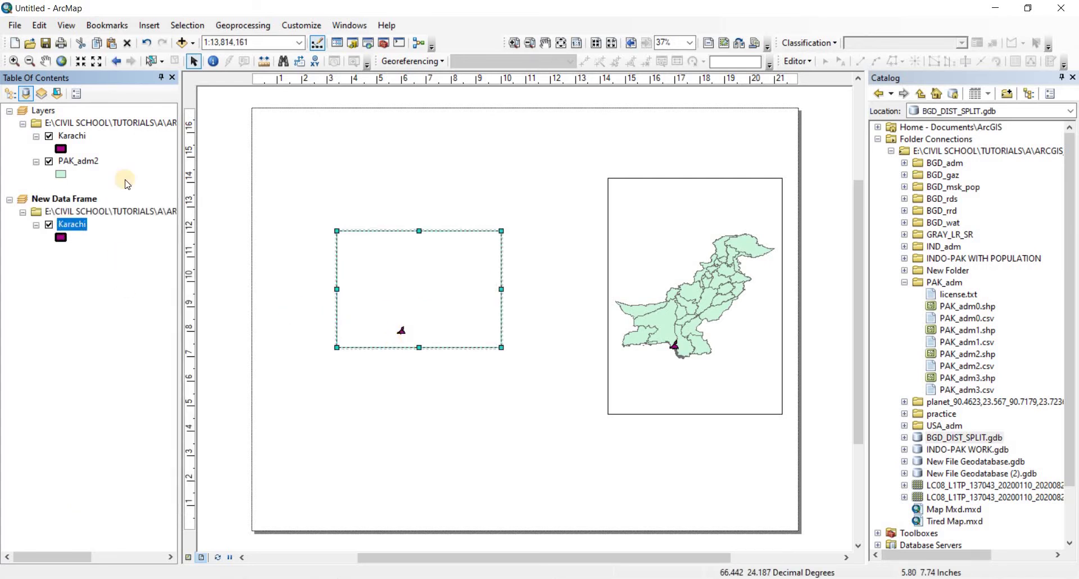
# - Zoom the new data frame in on the Karachi feature and pan it to the middle of the frame
pyautogui.click(15, 61)
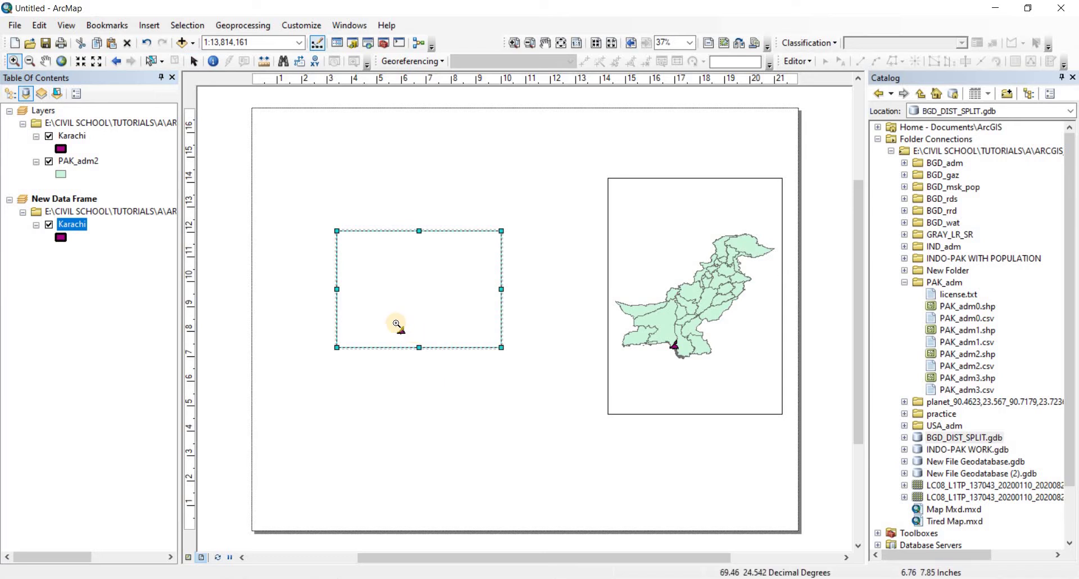
pyautogui.moveTo(397, 325); pyautogui.dragTo(410, 325)
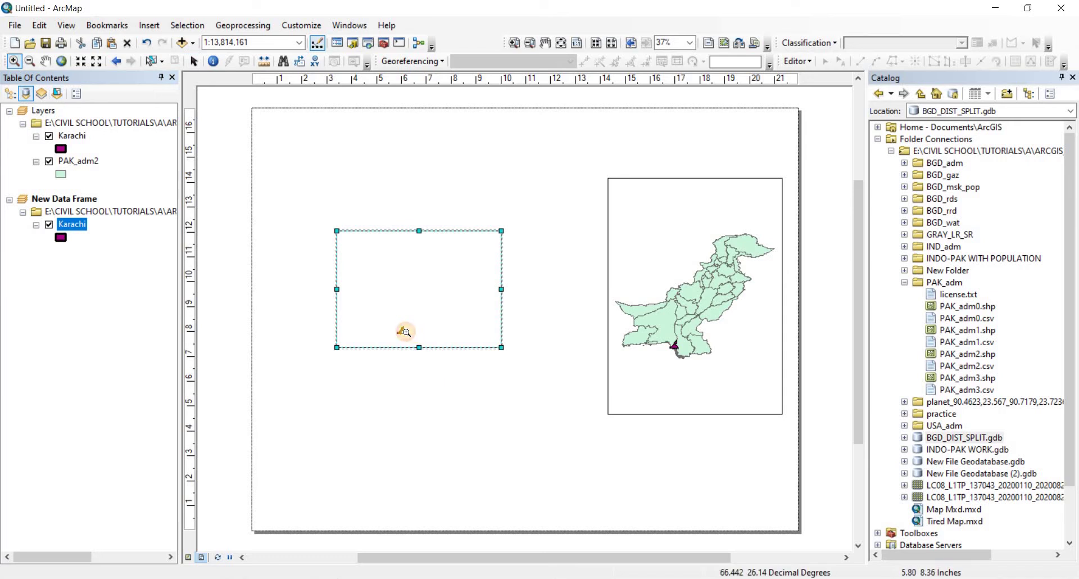
pyautogui.click(45, 61)
pyautogui.moveTo(429, 313)
pyautogui.mouseDown()
pyautogui.moveTo(424, 328)
pyautogui.moveTo(419, 311)
pyautogui.mouseUp()
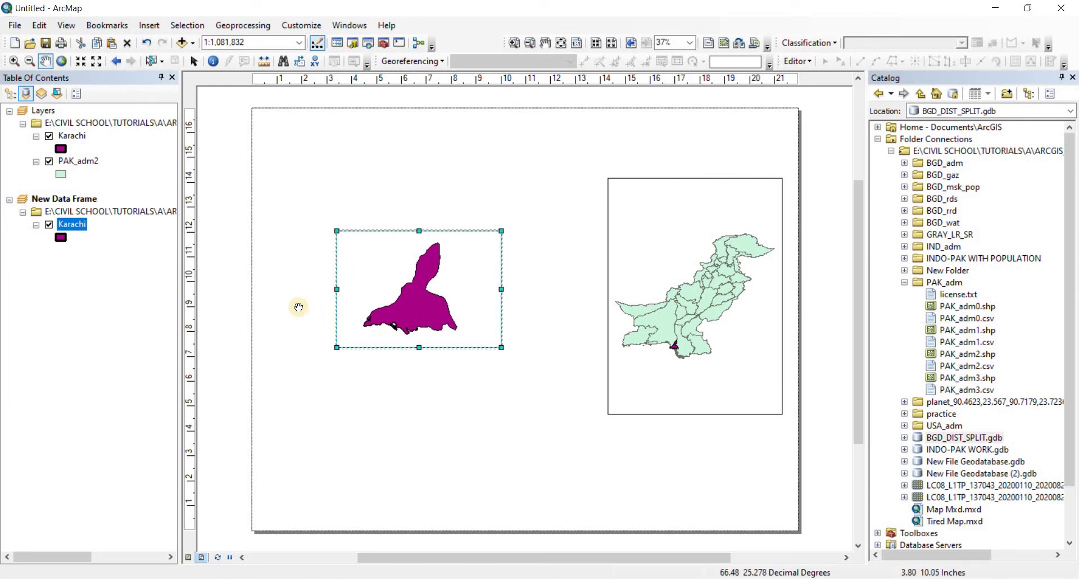
# - Enlarge the Karachi data frame and position it to fill most of the page area beside the Pakistan map frame
pyautogui.click(194, 61)
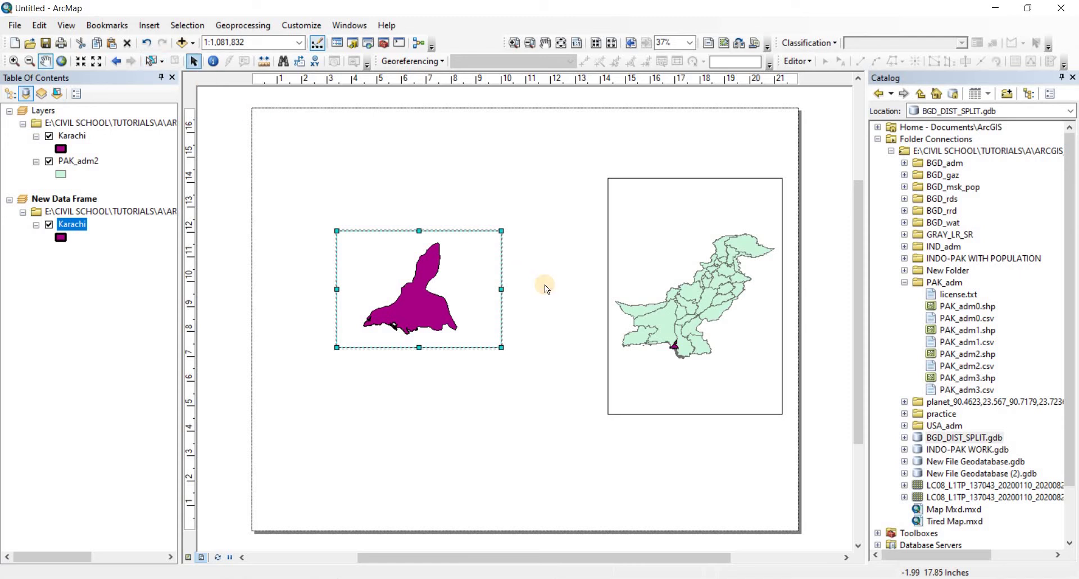
pyautogui.moveTo(503, 230); pyautogui.dragTo(570, 133)
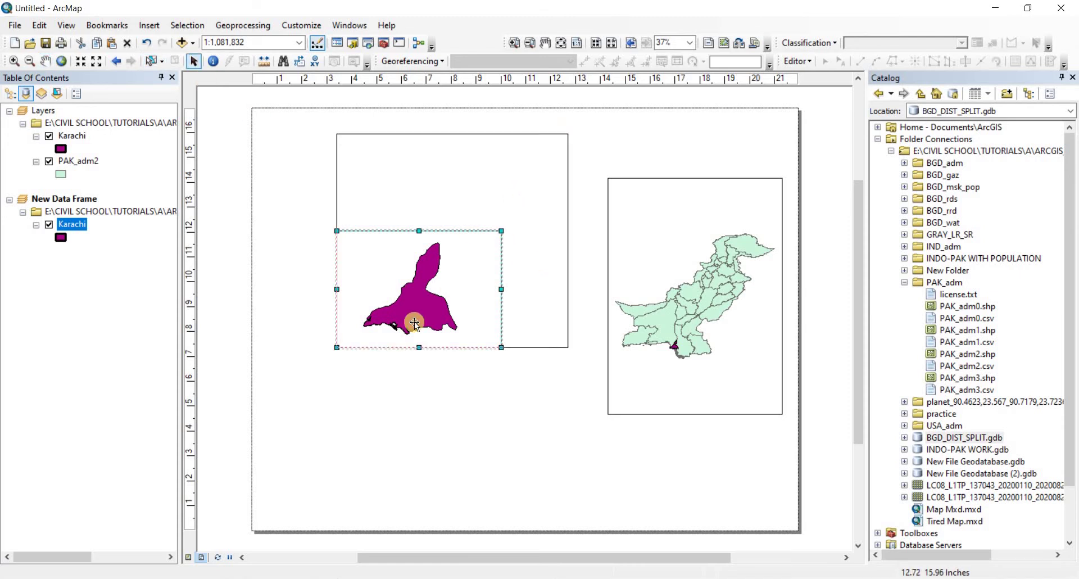
pyautogui.moveTo(339, 350); pyautogui.dragTo(269, 482)
pyautogui.moveTo(388, 135); pyautogui.dragTo(381, 127)
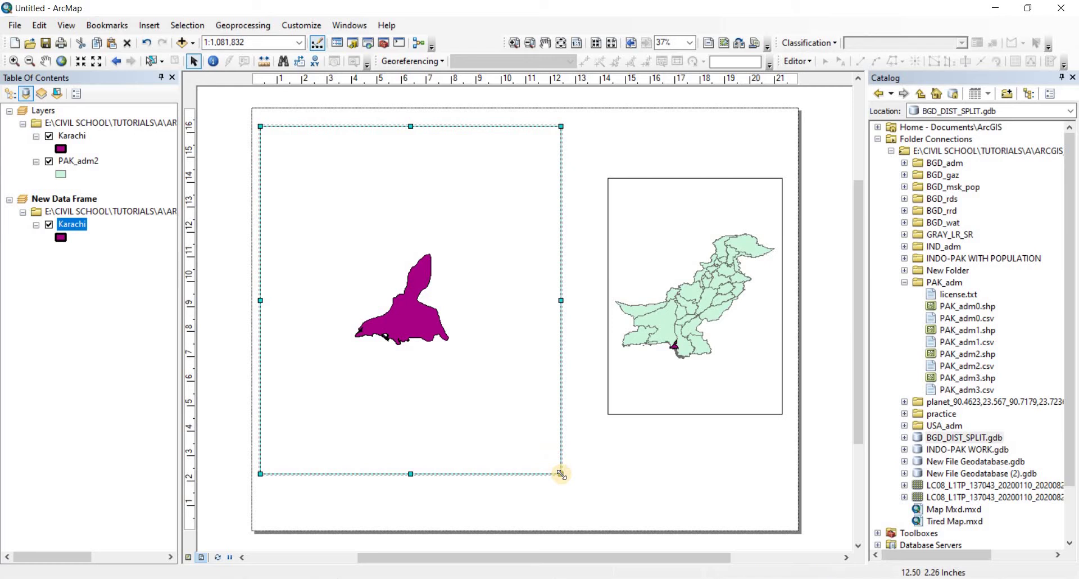
pyautogui.moveTo(561, 474); pyautogui.dragTo(558, 469)
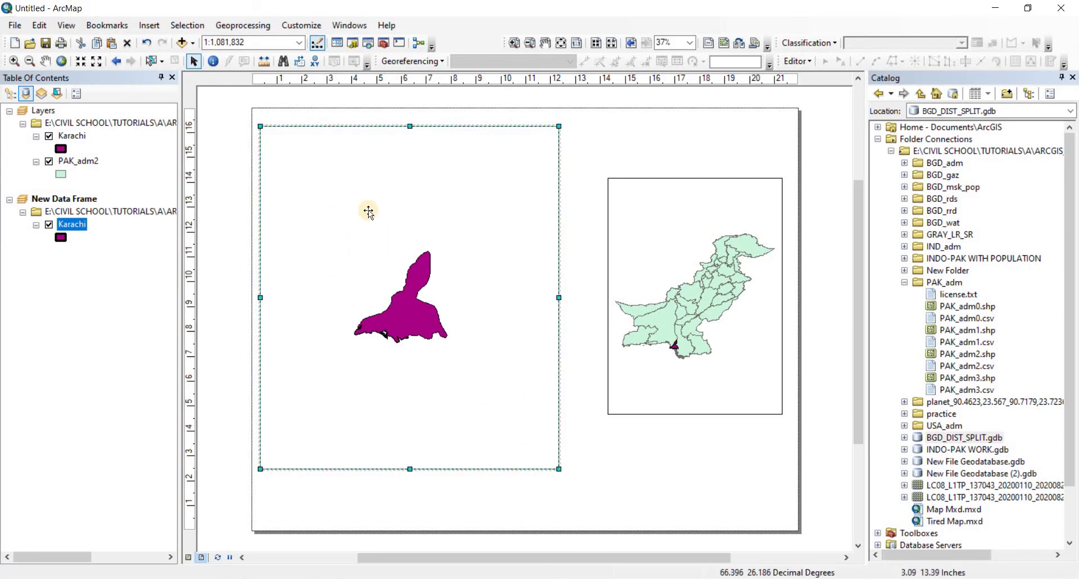
# - Try to fit Karachi to the enlarged data frame by zooming in and out from its full extent
pyautogui.click(62, 61)
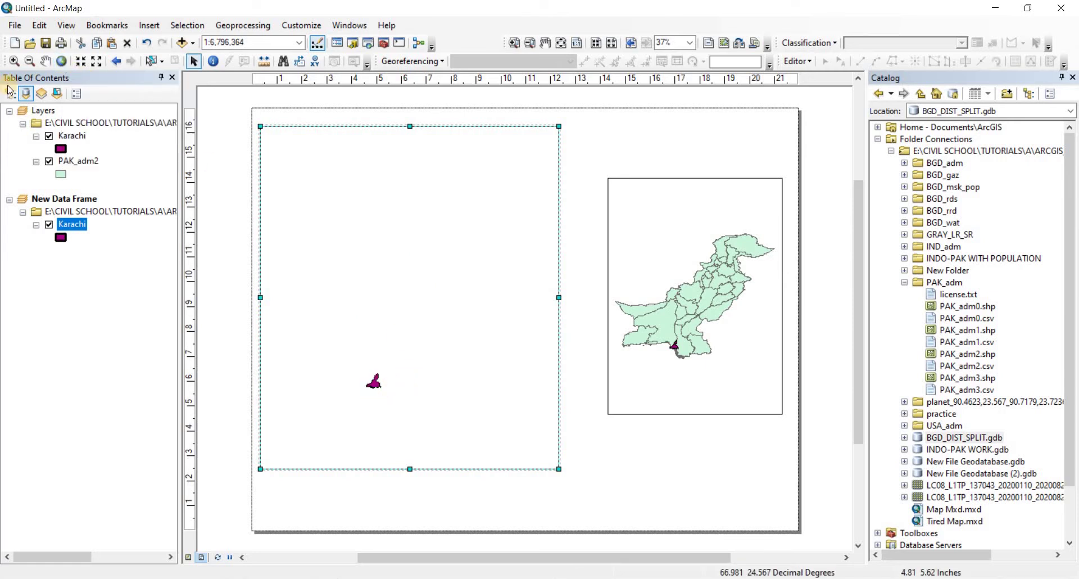
pyautogui.click(14, 61)
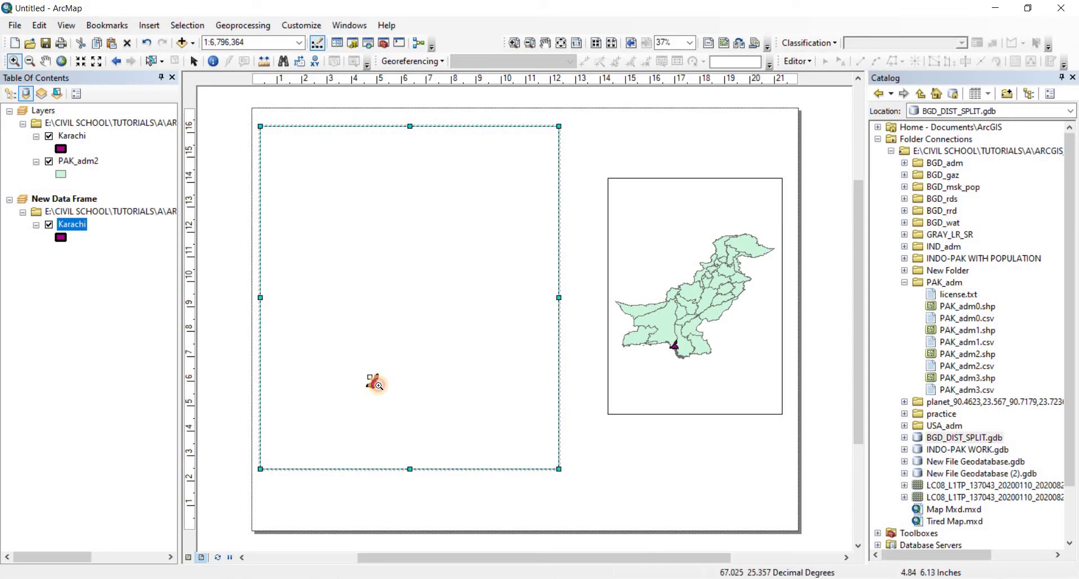
pyautogui.moveTo(378, 385); pyautogui.dragTo(379, 388)
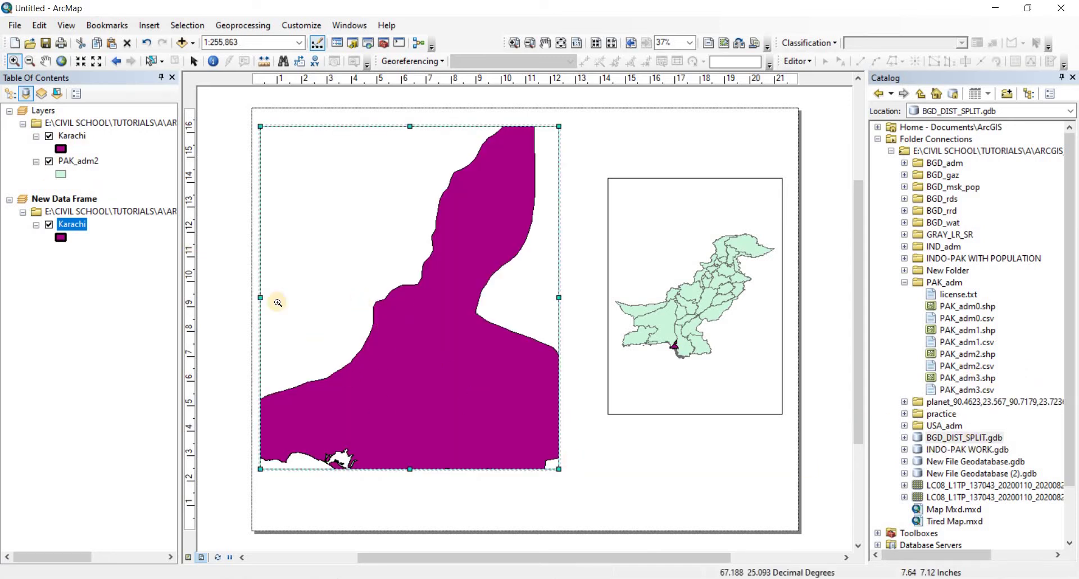
pyautogui.click(33, 64)
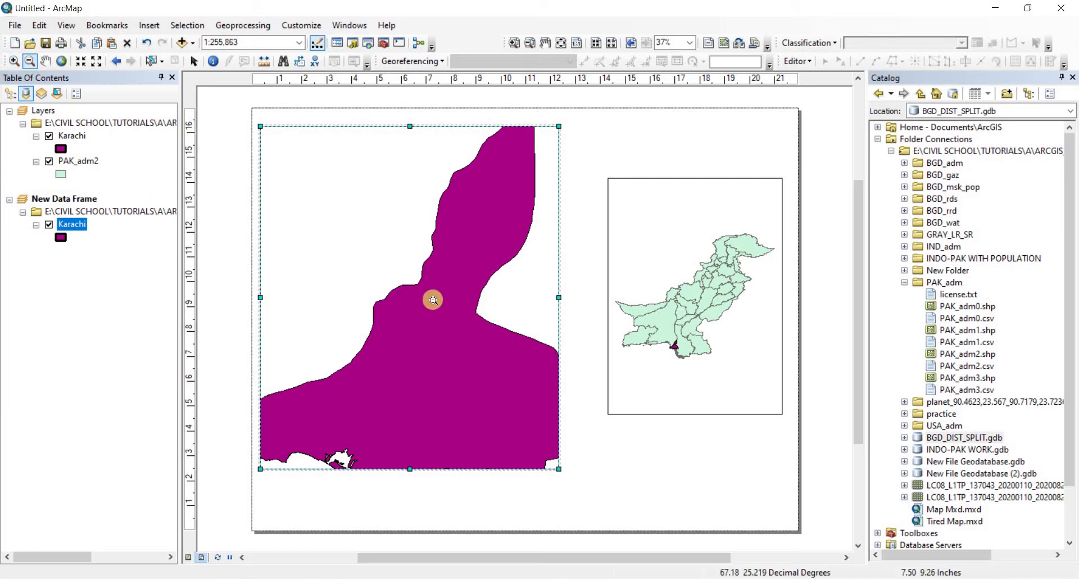
pyautogui.click(434, 301)
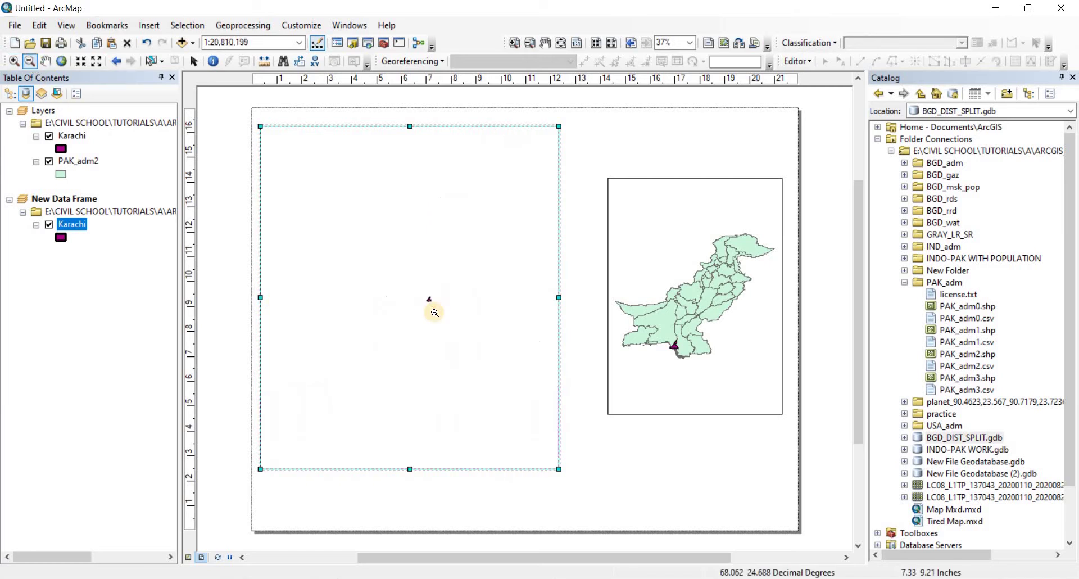
pyautogui.click(14, 61)
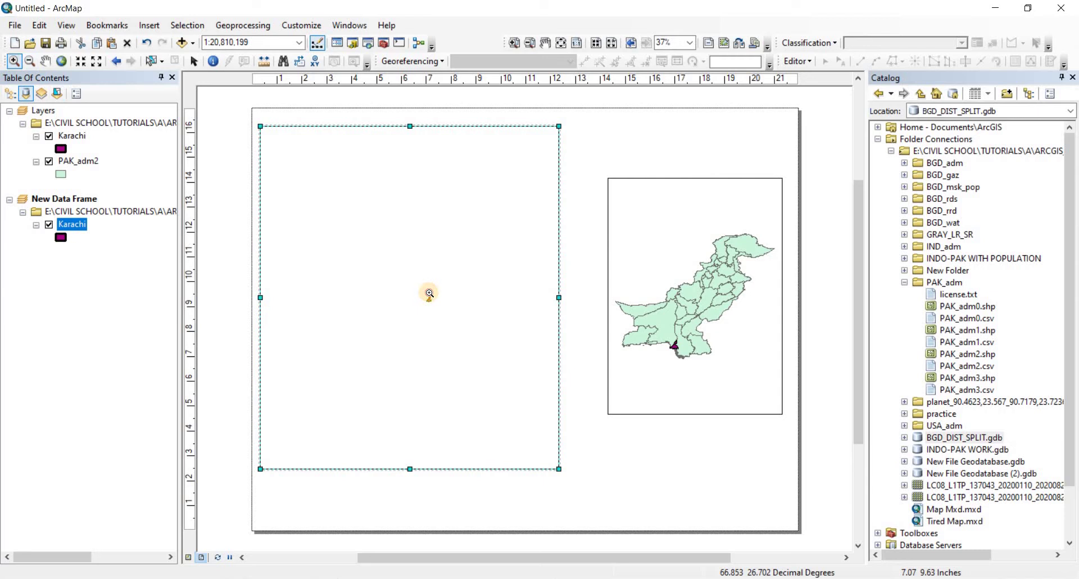
pyautogui.click(422, 322)
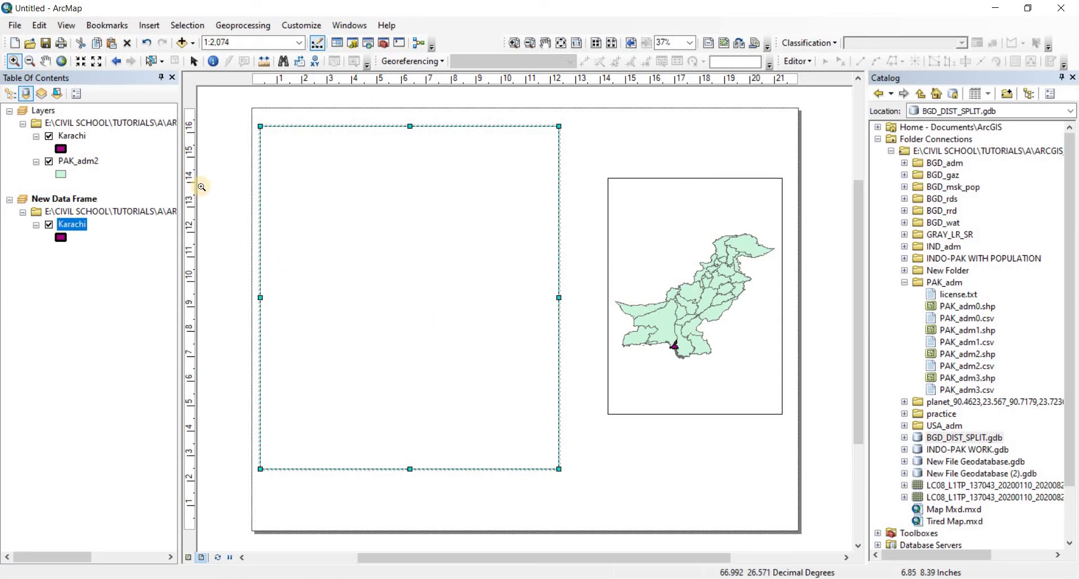
# - Return the Karachi data frame to full extent and try zooming in closely on the district again
pyautogui.click(60, 61)
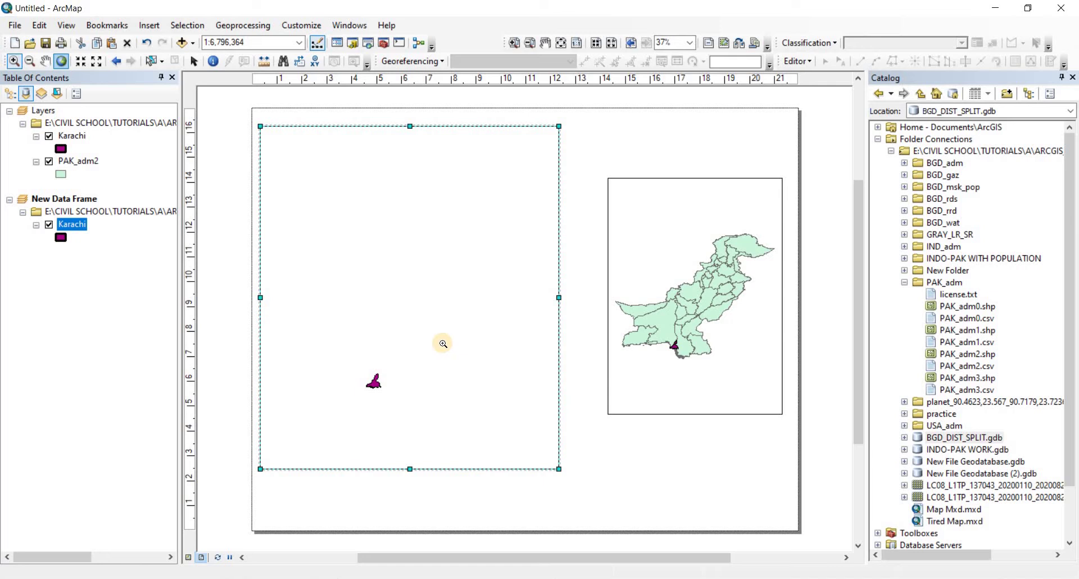
pyautogui.click(383, 383)
pyautogui.click(62, 61)
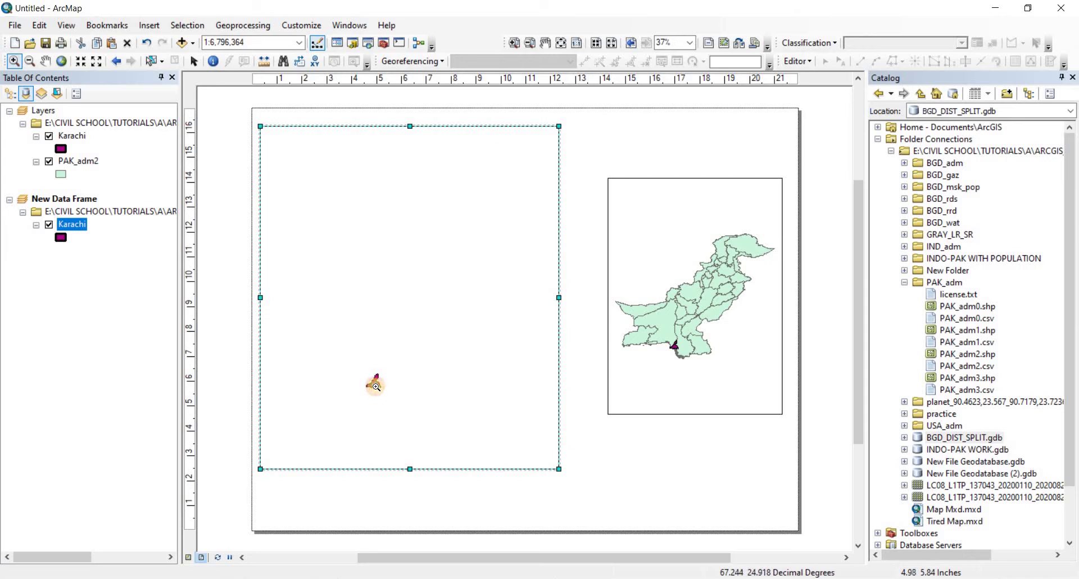
pyautogui.click(376, 386)
pyautogui.click(30, 61)
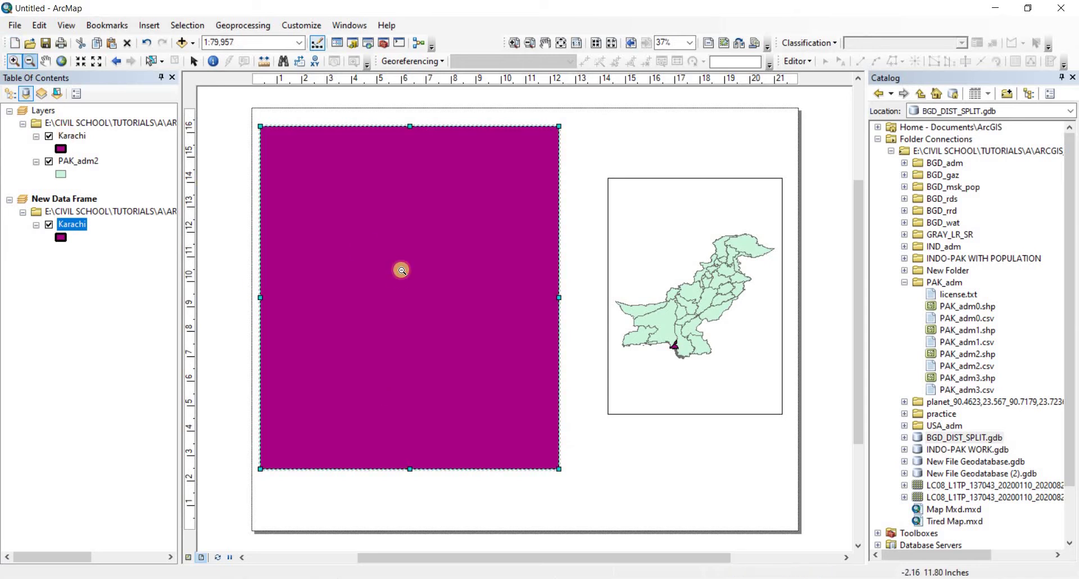
pyautogui.moveTo(402, 271); pyautogui.dragTo(410, 295)
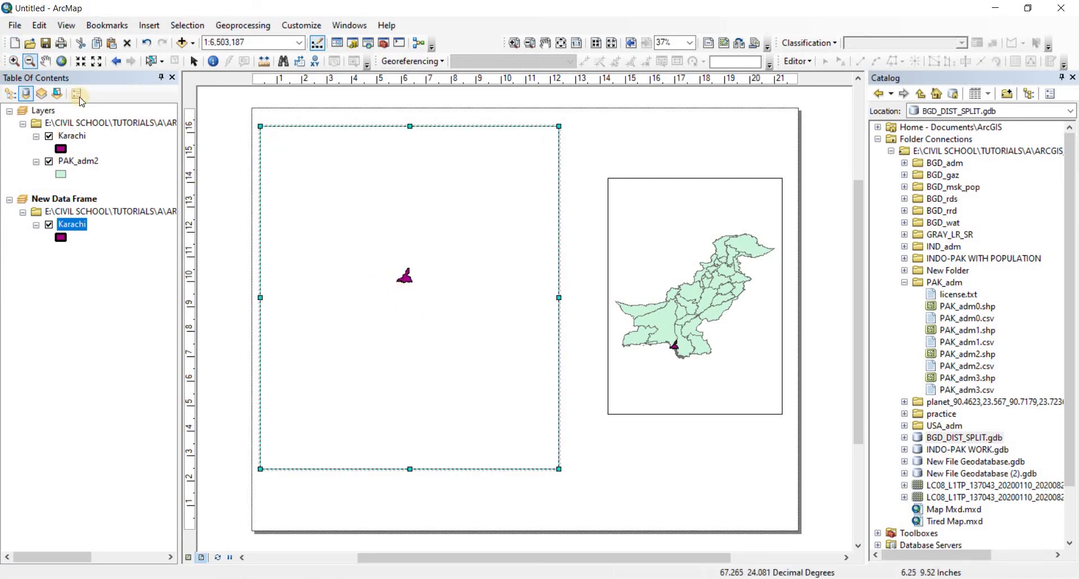
pyautogui.click(15, 62)
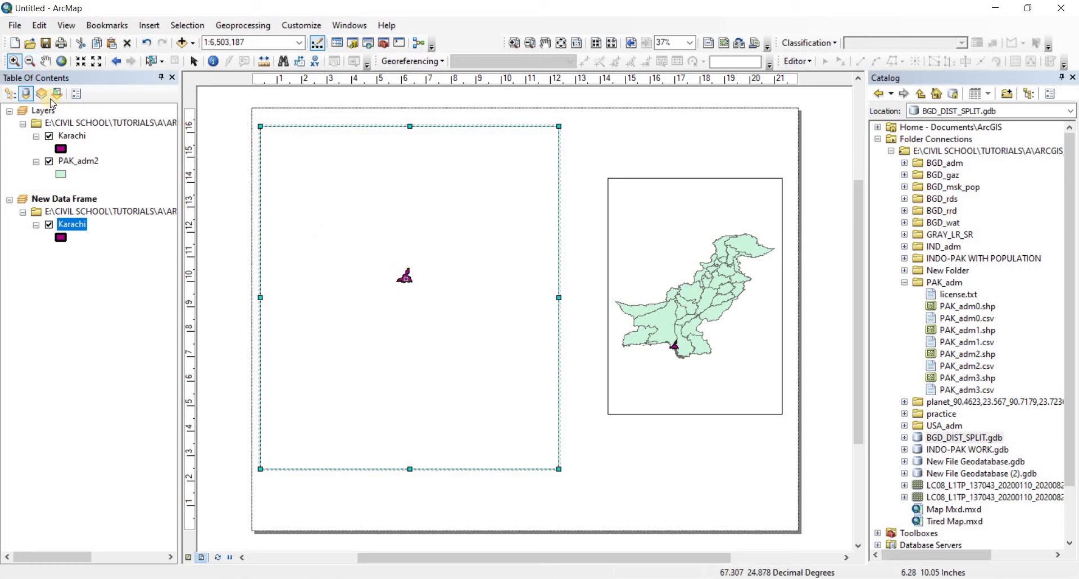
pyautogui.moveTo(402, 273); pyautogui.dragTo(407, 277)
# - Try to bring the whole Karachi district into its data frame by zooming out gradually from the close-up view
pyautogui.click(30, 61)
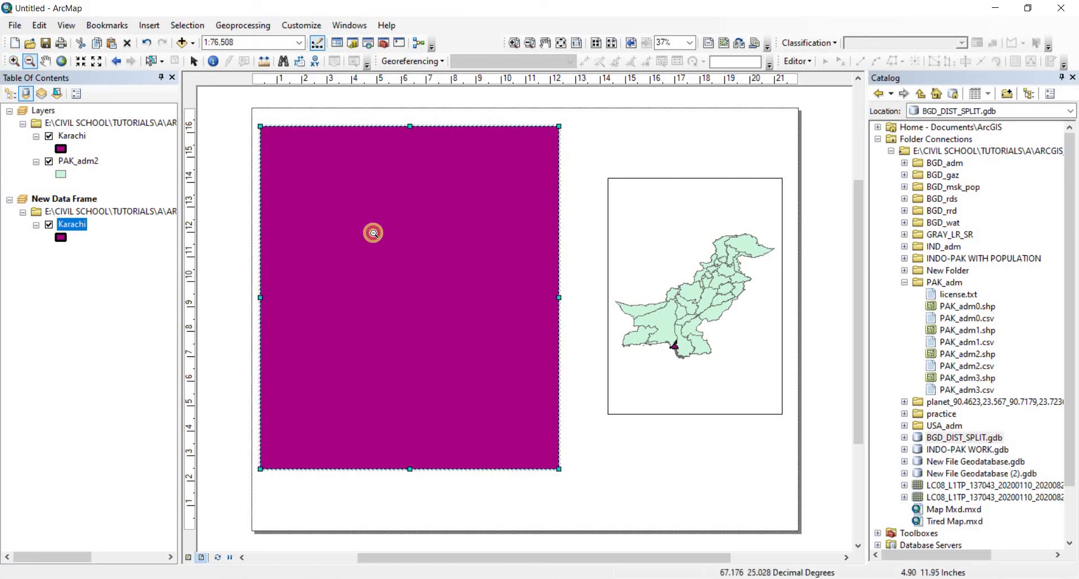
pyautogui.scroll(-1, 376, 233)
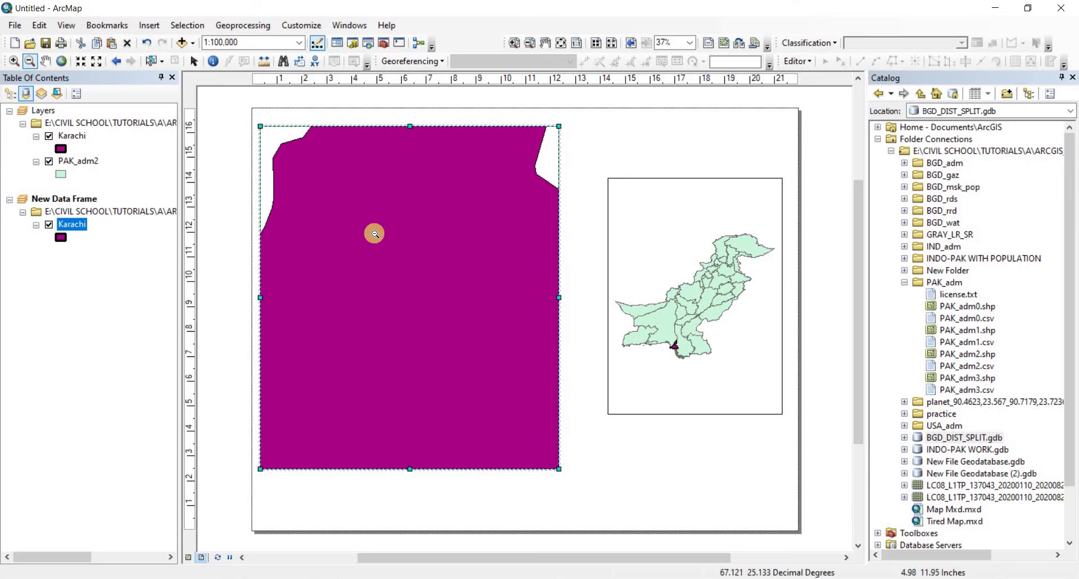
pyautogui.click(375, 234)
pyautogui.click(376, 239)
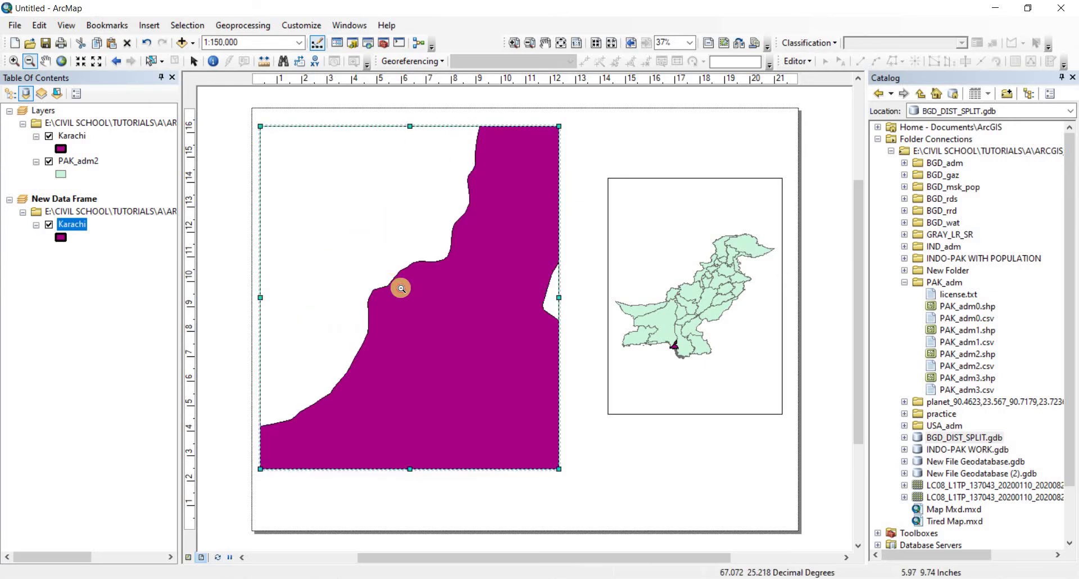
pyautogui.click(401, 288)
pyautogui.click(419, 318)
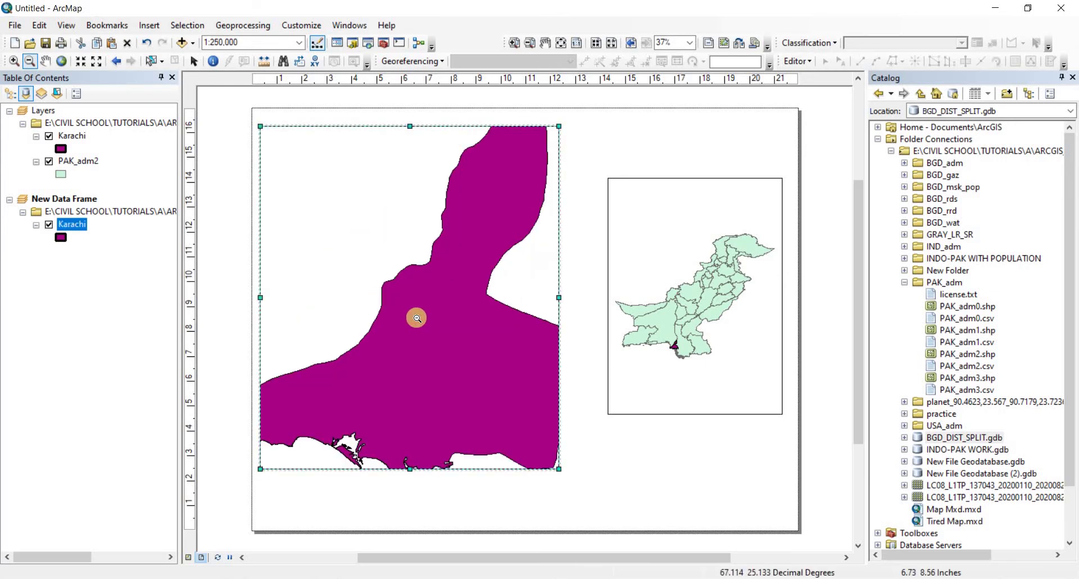
pyautogui.click(420, 322)
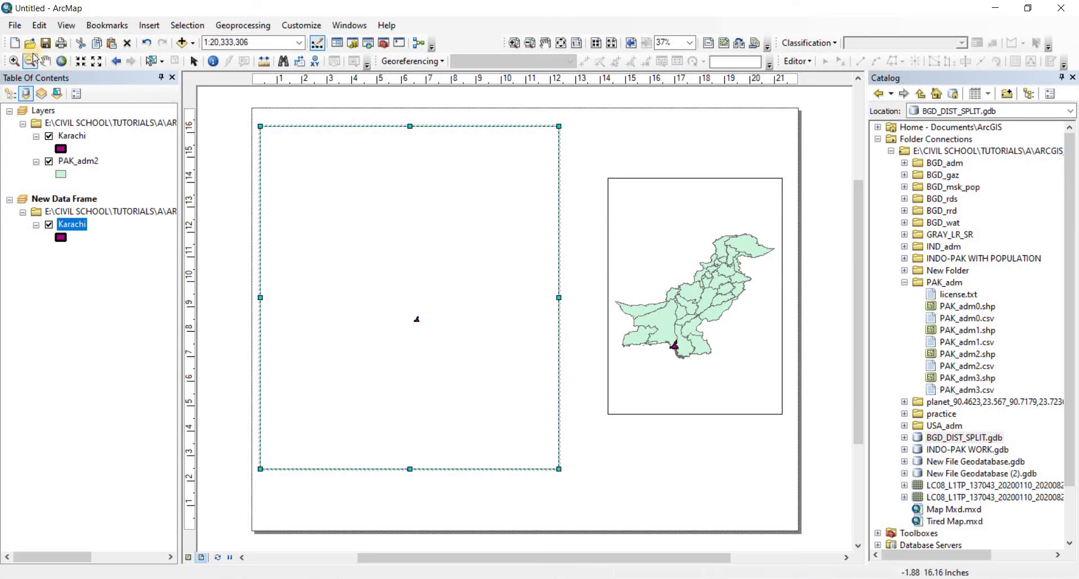
# - Try to reframe Karachi by zooming closely in on the small feature, back out, and in again
pyautogui.click(14, 60)
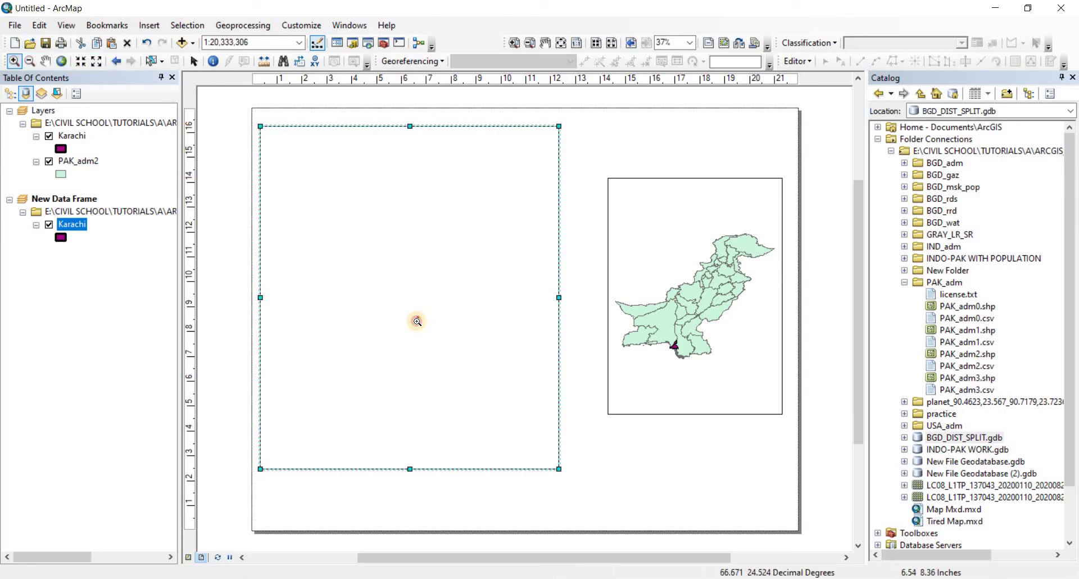
pyautogui.click(417, 320)
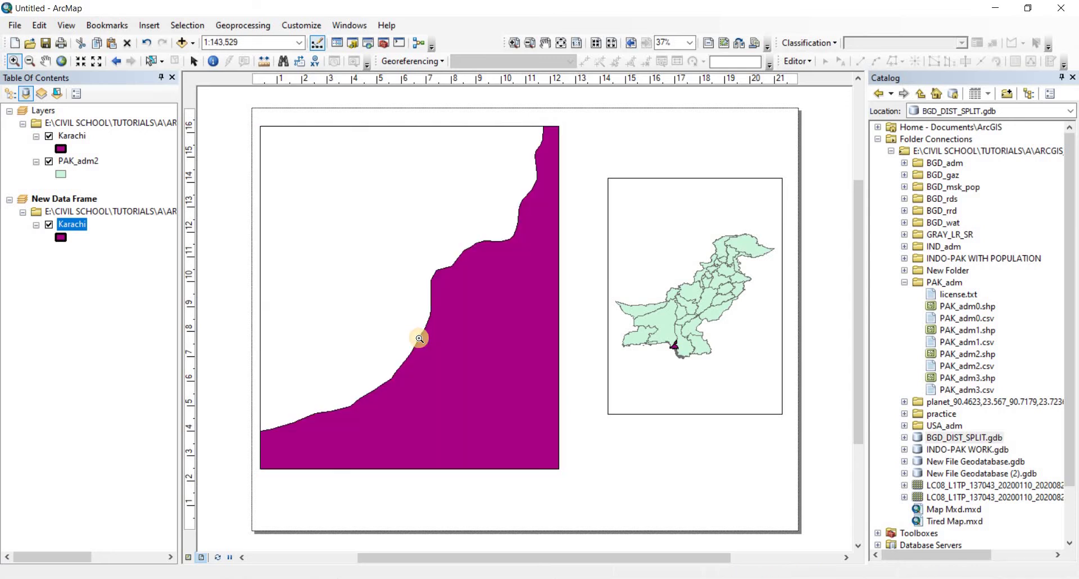
pyautogui.click(30, 61)
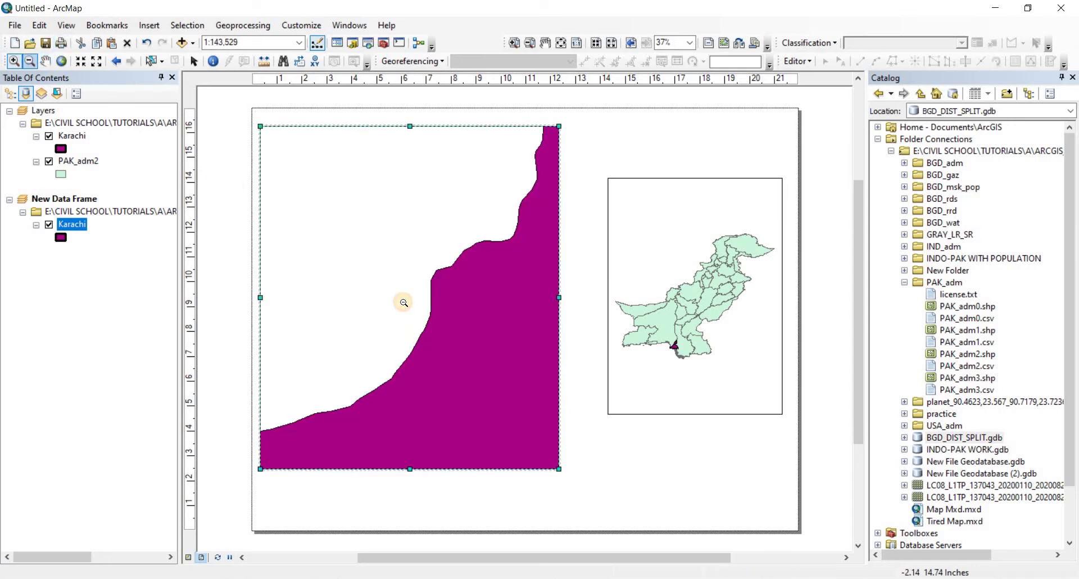
pyautogui.click(468, 312)
pyautogui.moveTo(446, 307); pyautogui.dragTo(439, 316)
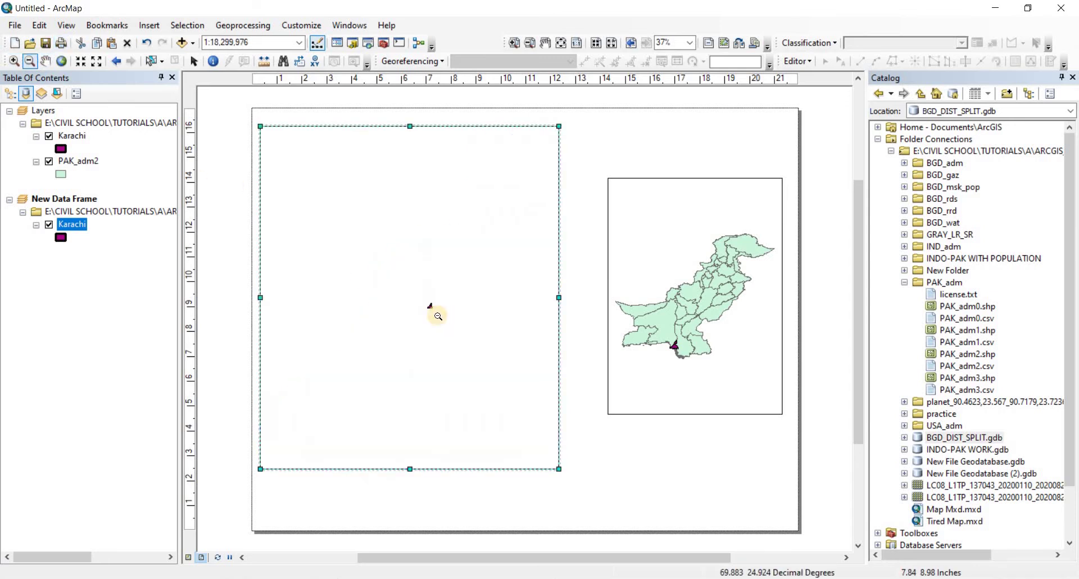
pyautogui.click(14, 61)
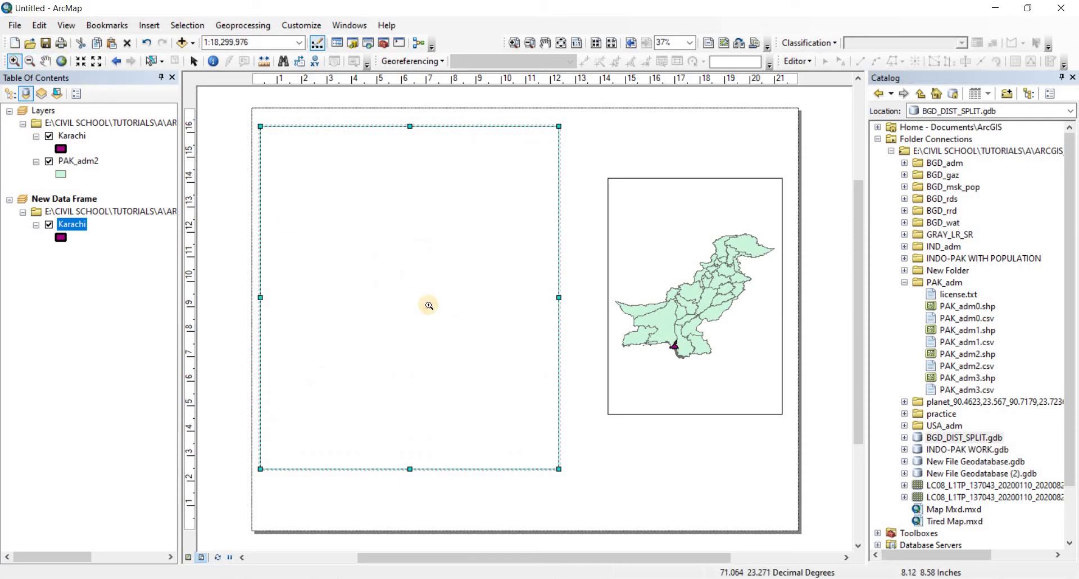
pyautogui.moveTo(430, 304); pyautogui.dragTo(433, 308)
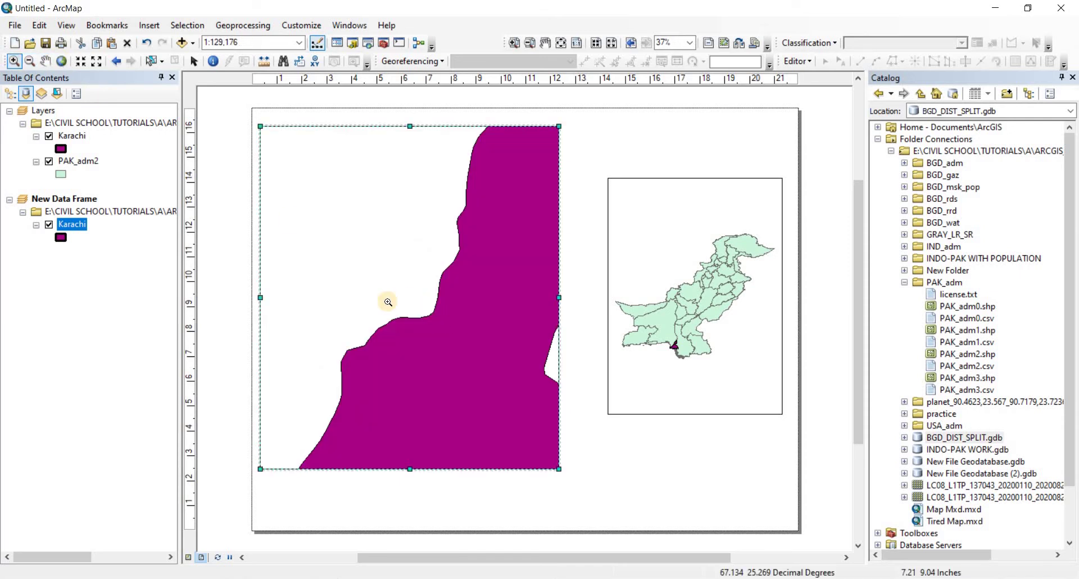
# - Return the Karachi data frame to full extent, zoom out to 1:15,000,000, and zoom in on the district
pyautogui.click(61, 60)
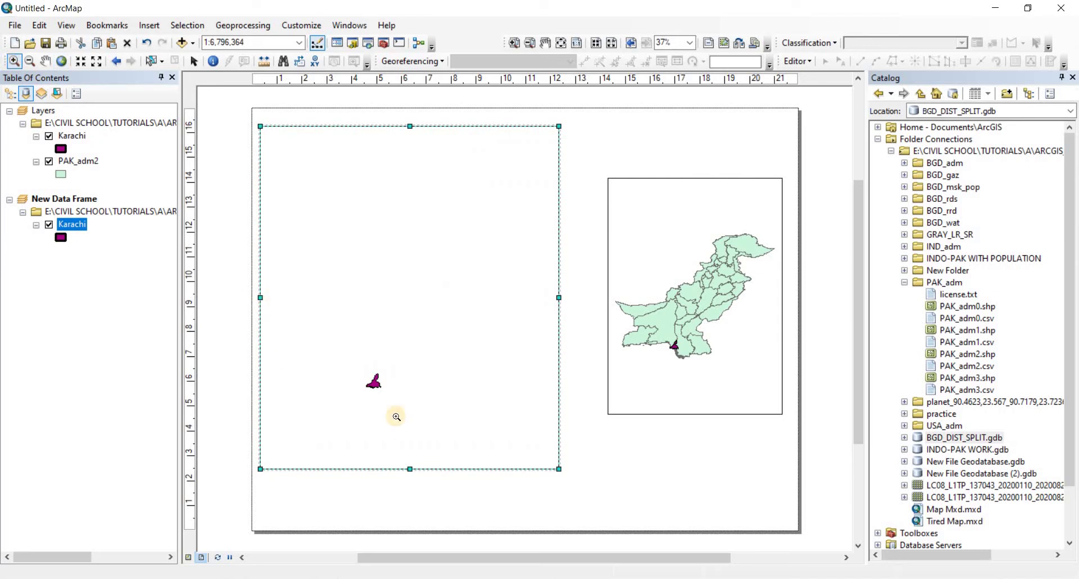
pyautogui.click(97, 62)
pyautogui.click(96, 62)
pyautogui.click(97, 62)
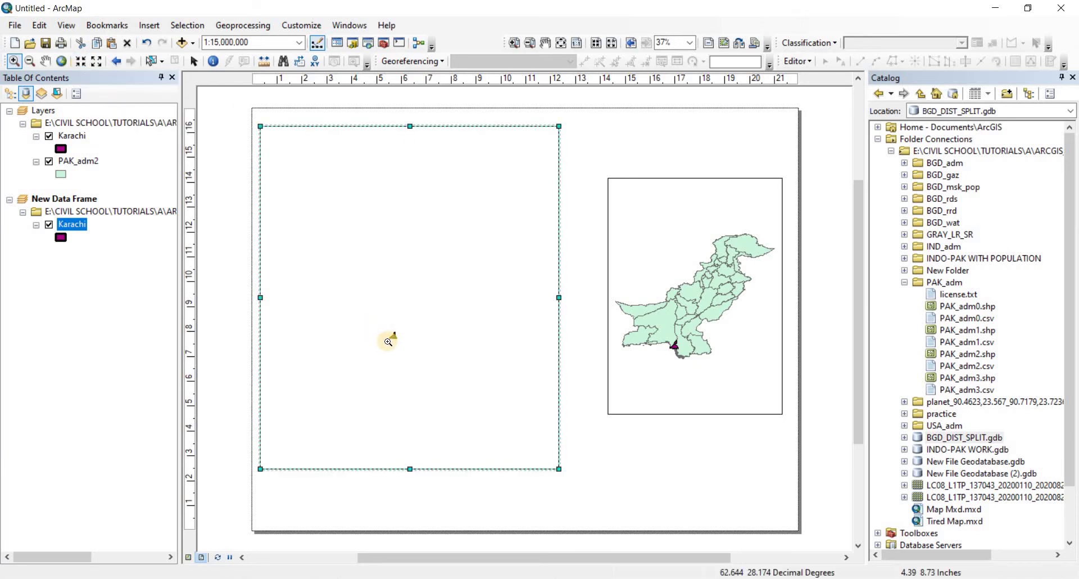
pyautogui.moveTo(396, 340); pyautogui.dragTo(401, 344)
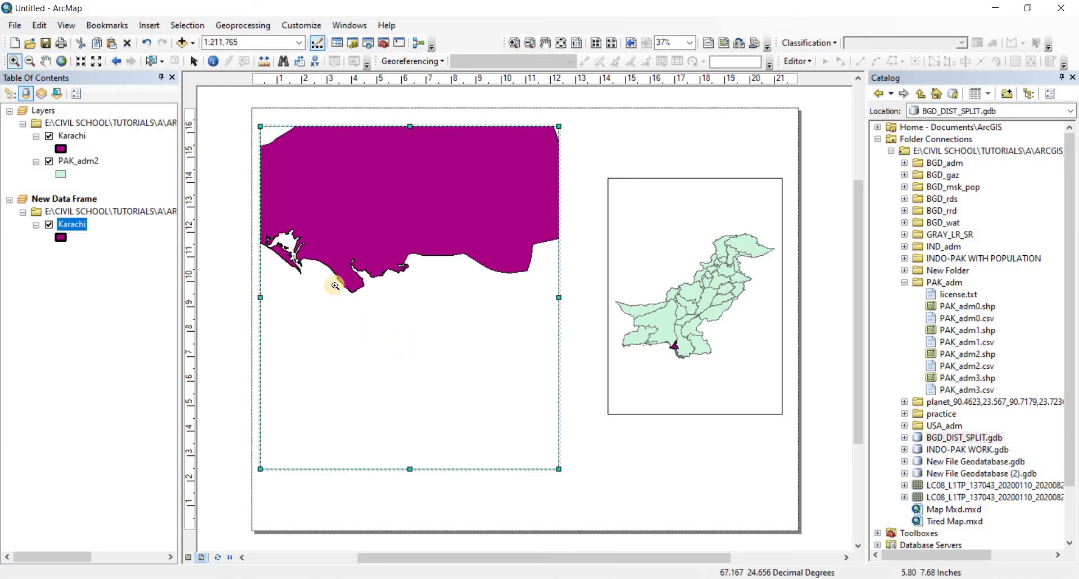
# - Zoom the Karachi data frame out to a scale of 1:400,000 and pan the whole district into the middle of the frame
pyautogui.click(46, 60)
pyautogui.moveTo(429, 224); pyautogui.dragTo(448, 394)
pyautogui.click(30, 60)
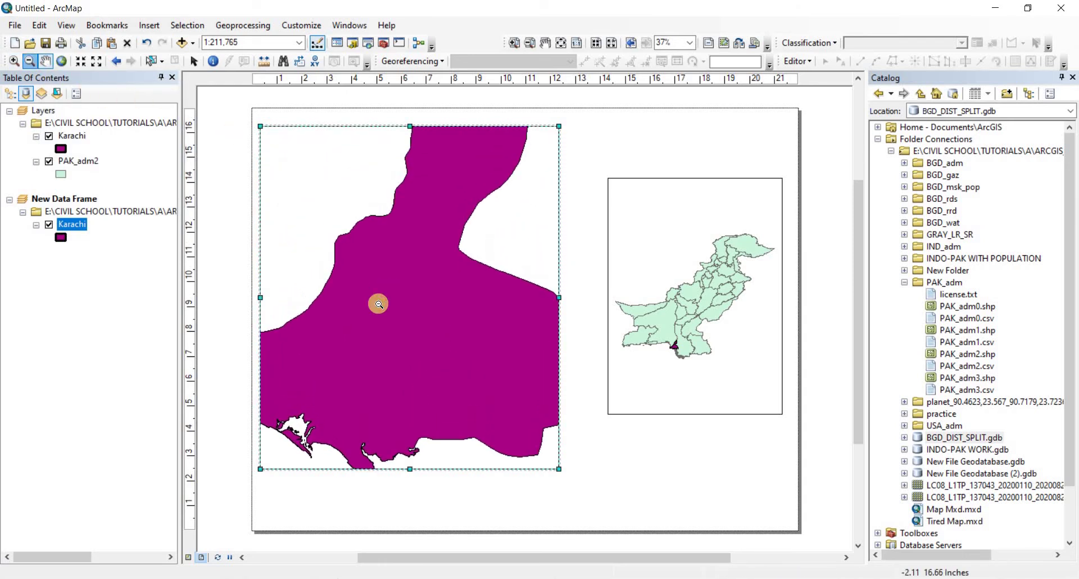
pyautogui.click(380, 305)
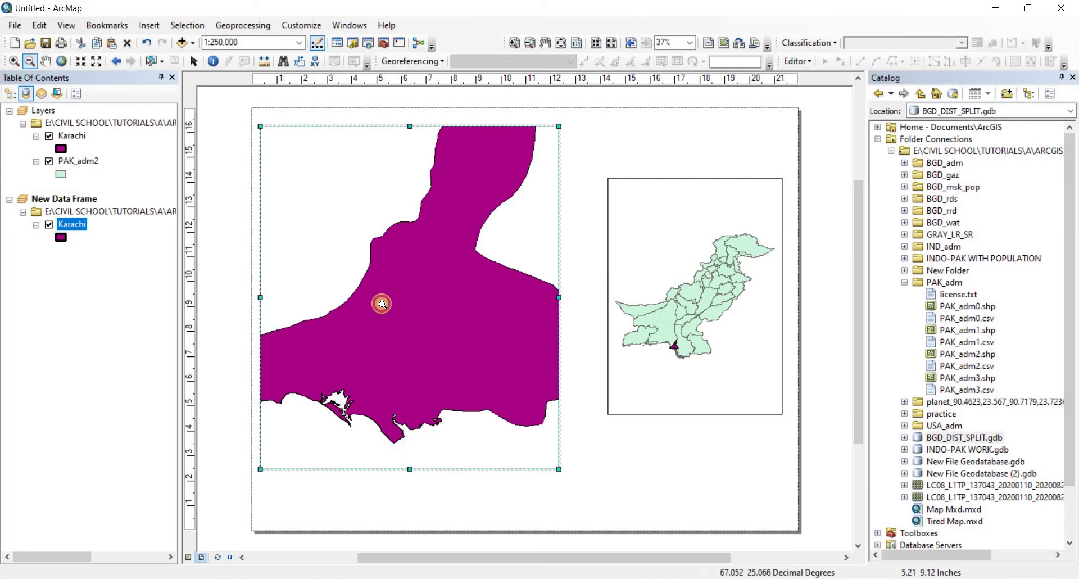
pyautogui.click(382, 304)
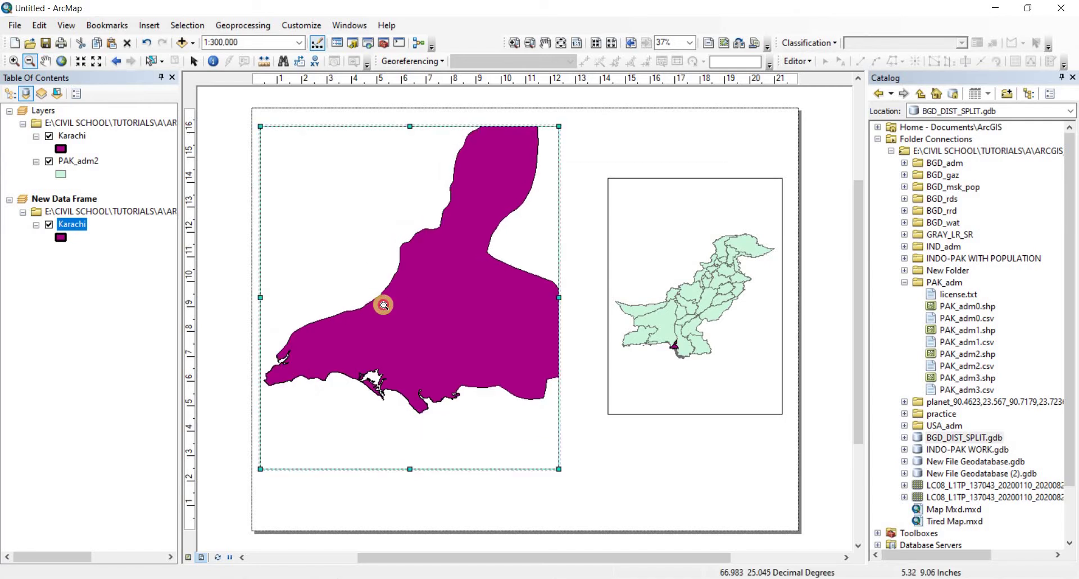
pyautogui.click(383, 305)
pyautogui.click(46, 60)
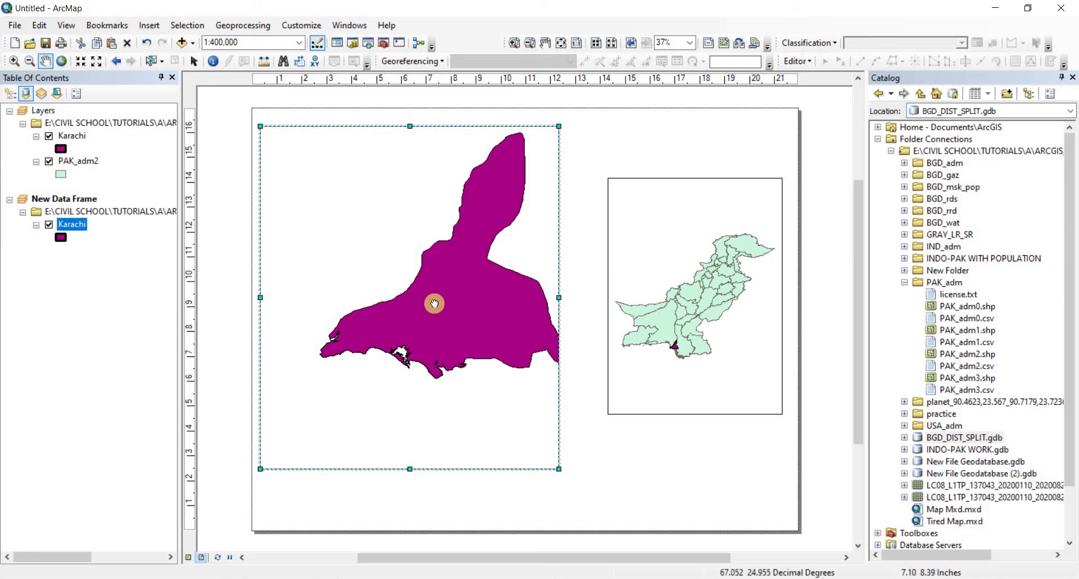
pyautogui.moveTo(436, 301); pyautogui.dragTo(393, 316)
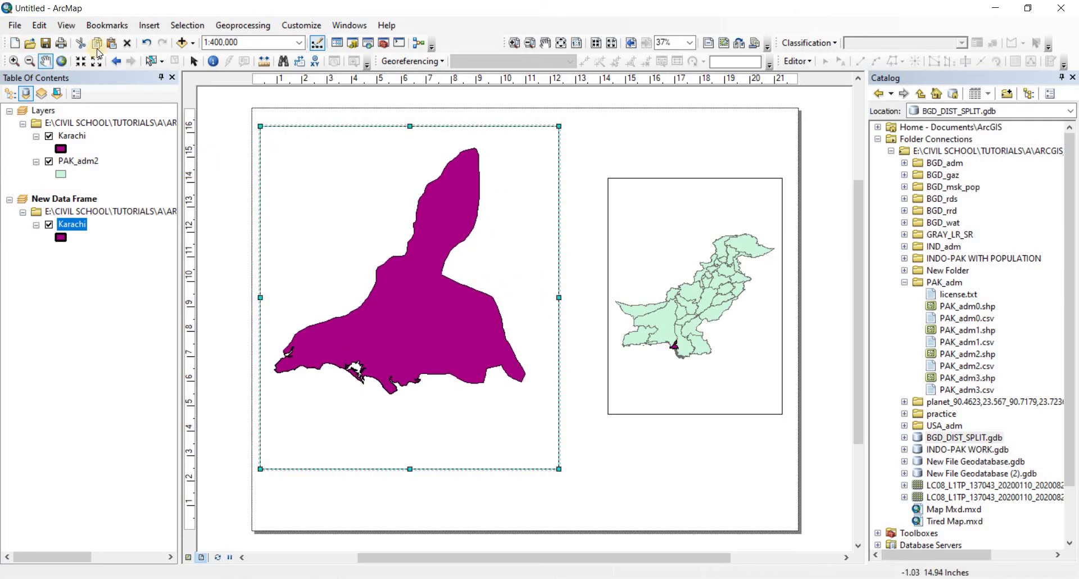
pyautogui.click(194, 61)
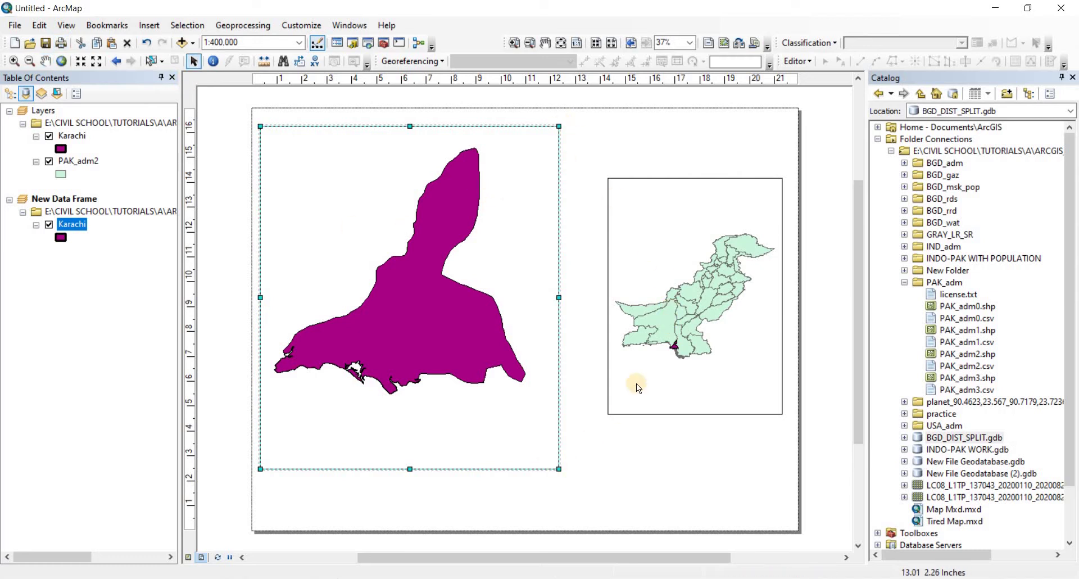
# - Switch to Photos and examine the finished Study Area layout in Karachi.jpg as a reference
pyautogui.hotkey('alt', 'Tab')
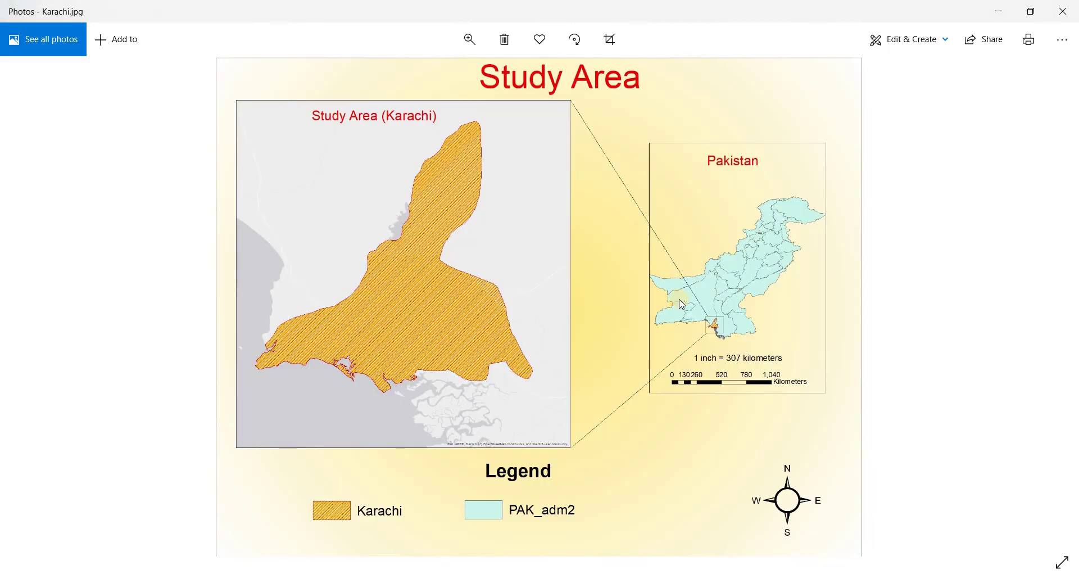
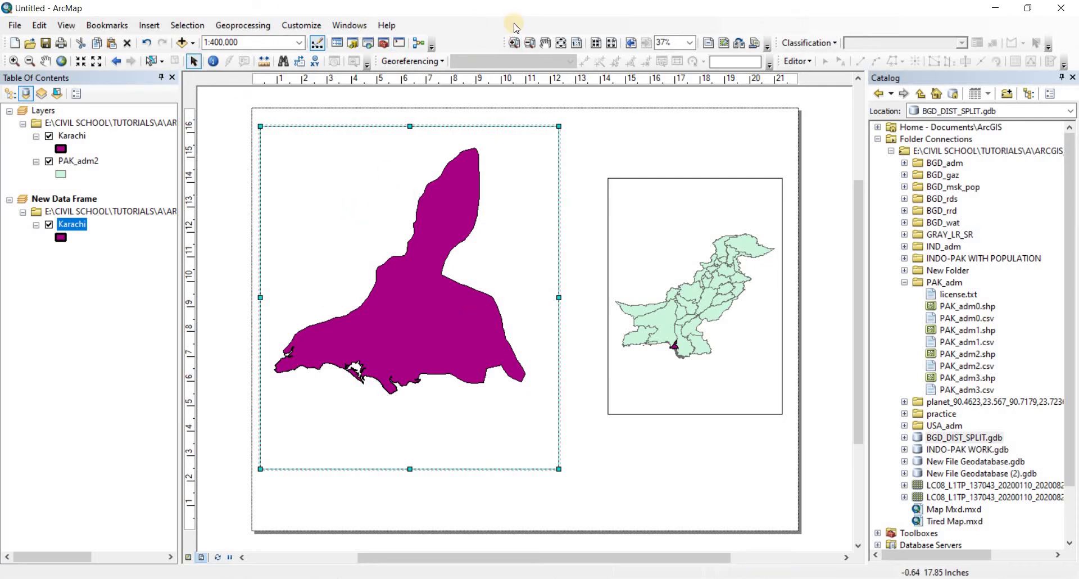
# - Display the Draw toolbar and place it just above the layout page
pyautogui.click(300, 25)
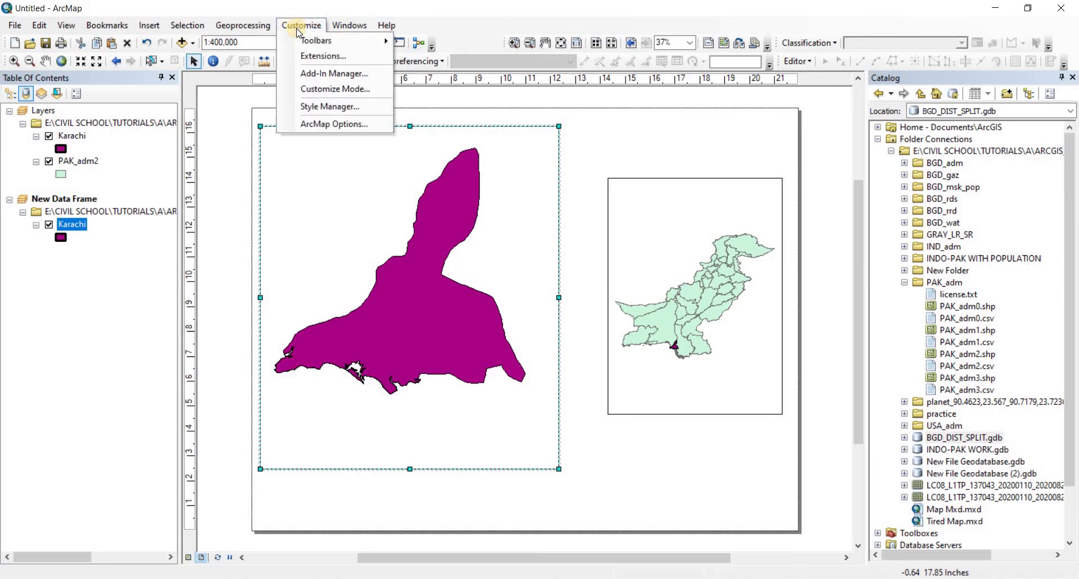
pyautogui.click(328, 8)
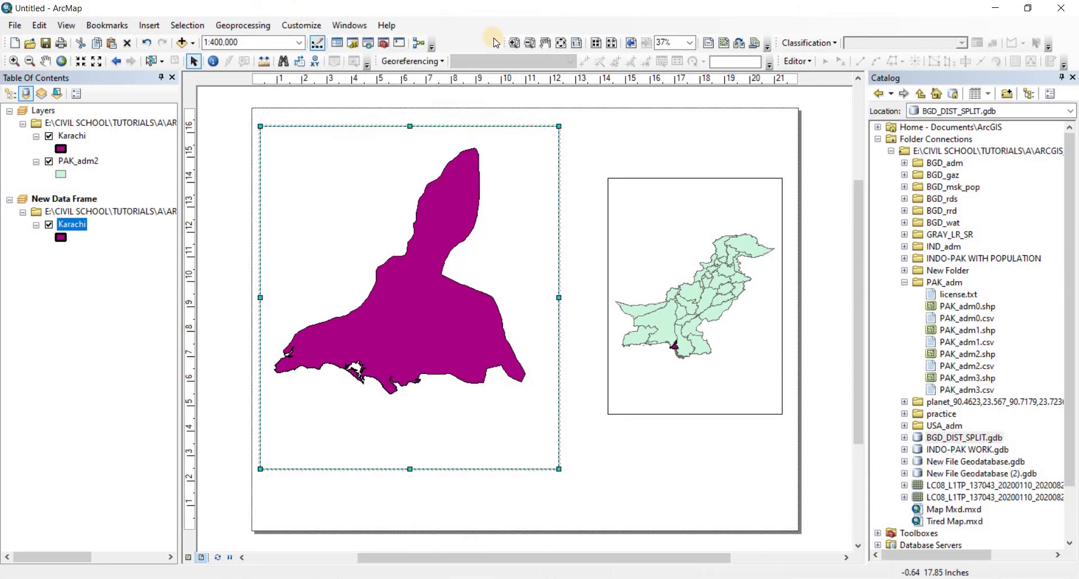
pyautogui.moveTo(504, 42)
pyautogui.mouseDown()
pyautogui.moveTo(503, 96)
pyautogui.moveTo(502, 43)
pyautogui.mouseUp()
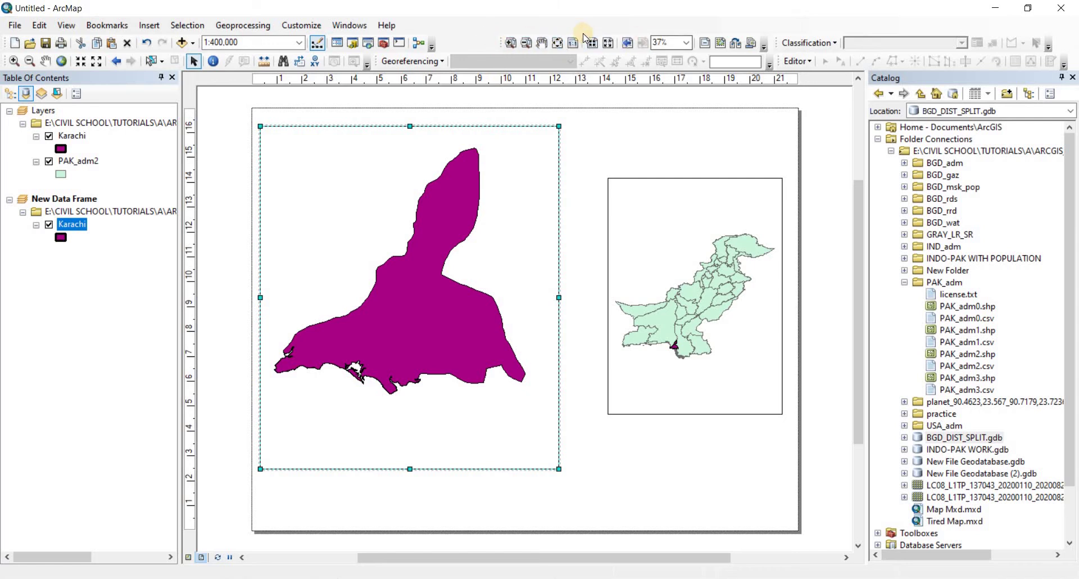
pyautogui.rightClick(484, 28)
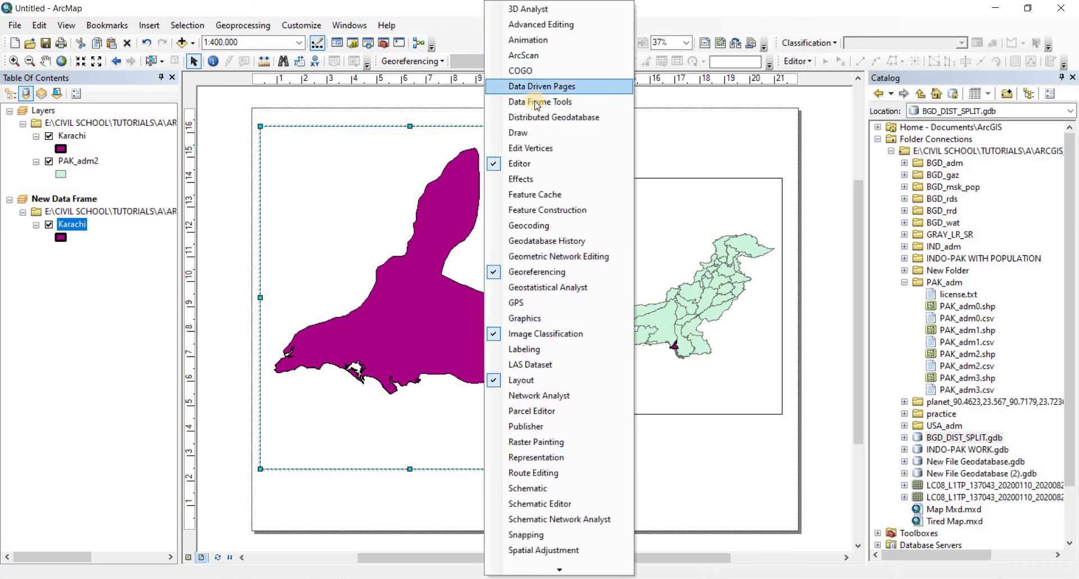
pyautogui.click(542, 135)
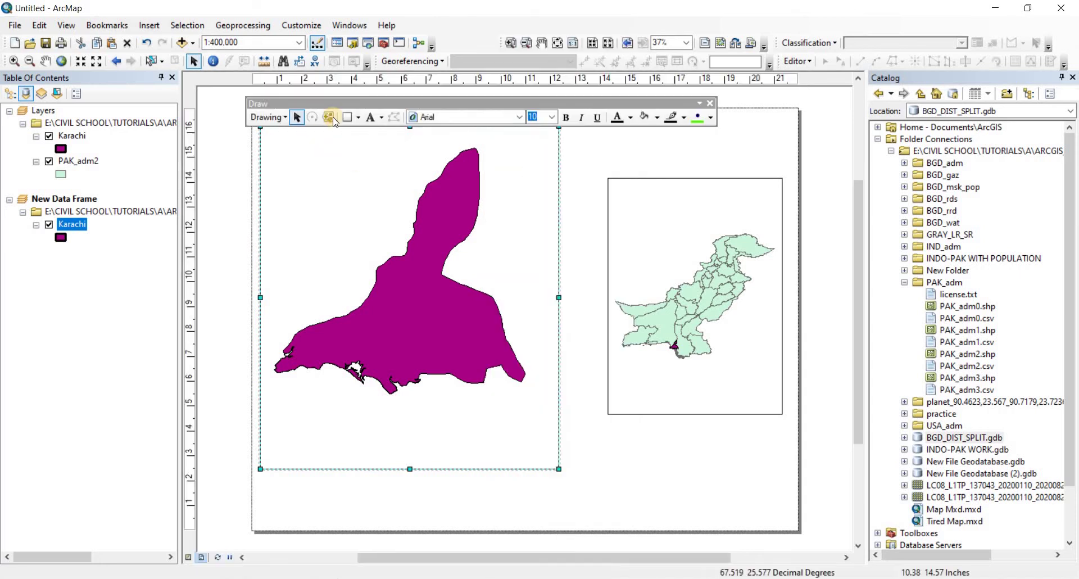
pyautogui.moveTo(395, 105); pyautogui.dragTo(395, 98)
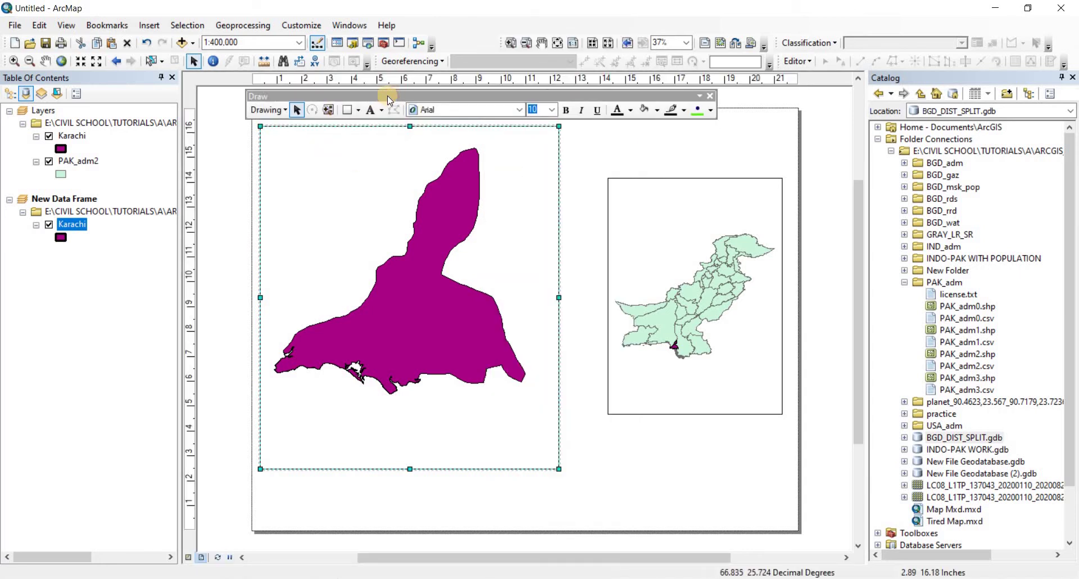
# - Draw a rectangle about 0.69 in wide and 0.55 in high around Karachi on the Pakistan map
pyautogui.click(358, 110)
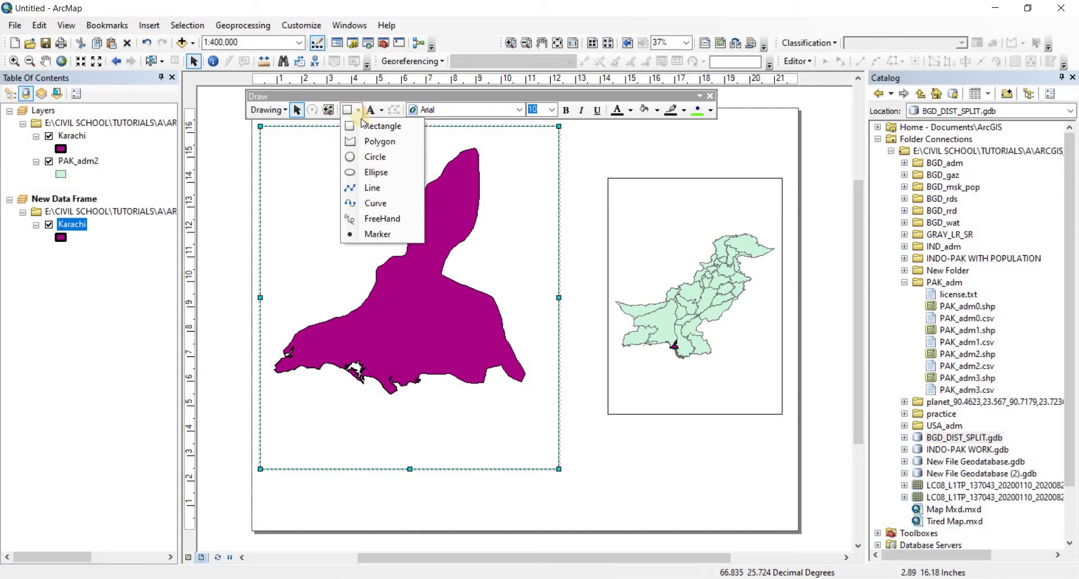
pyautogui.click(360, 129)
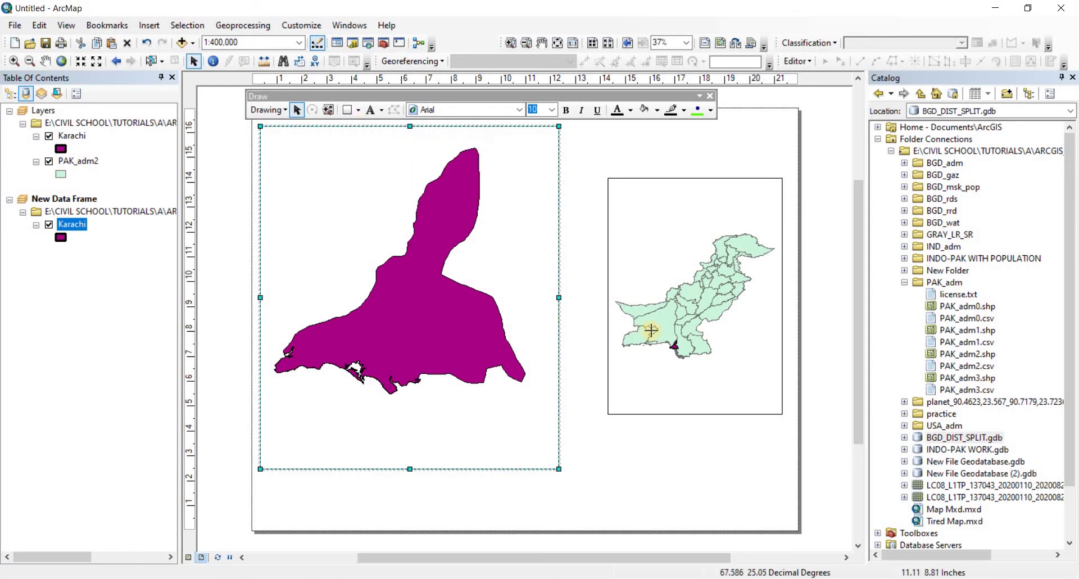
pyautogui.scroll(-4, 672, 345)
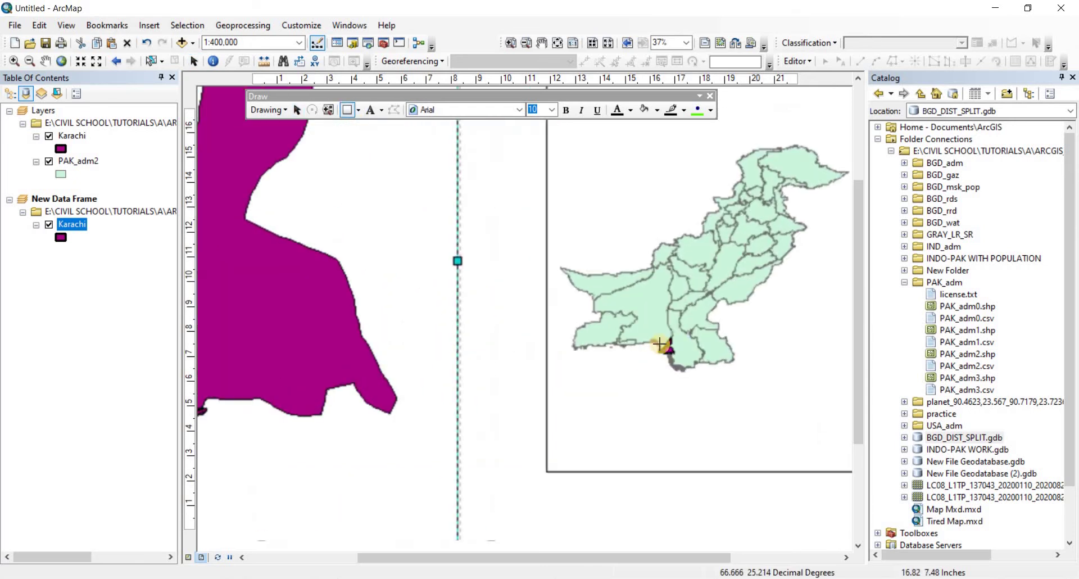
pyautogui.scroll(-6, 671, 341)
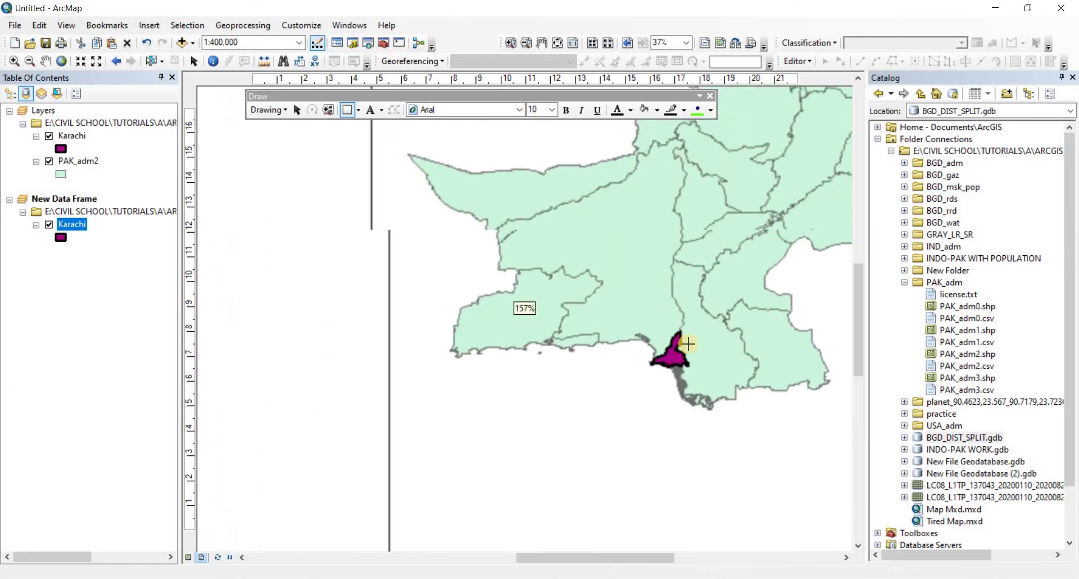
pyautogui.scroll(-2, 675, 346)
pyautogui.scroll(-1, 662, 343)
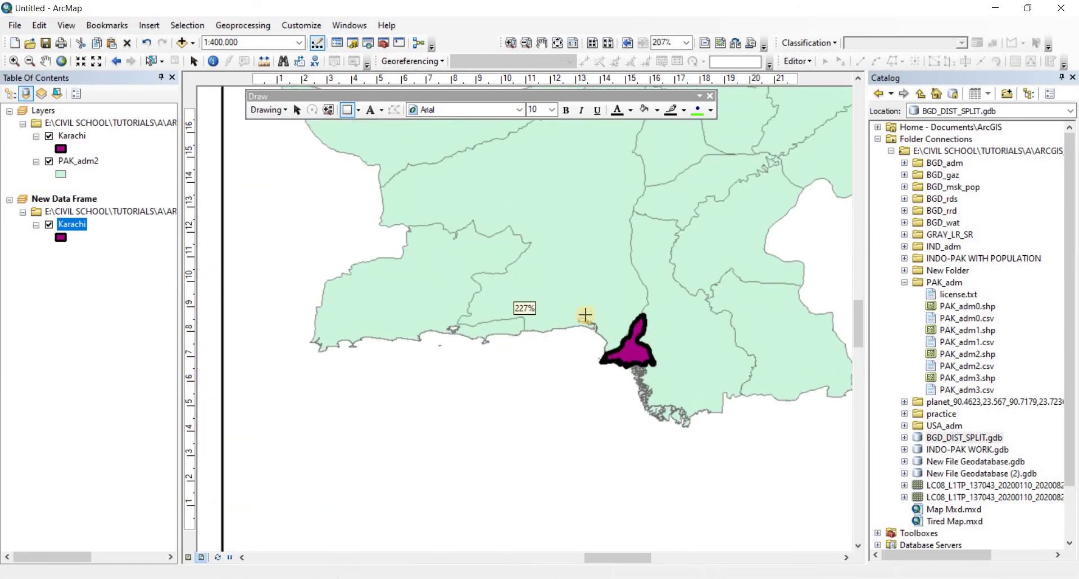
pyautogui.moveTo(579, 306); pyautogui.dragTo(684, 389)
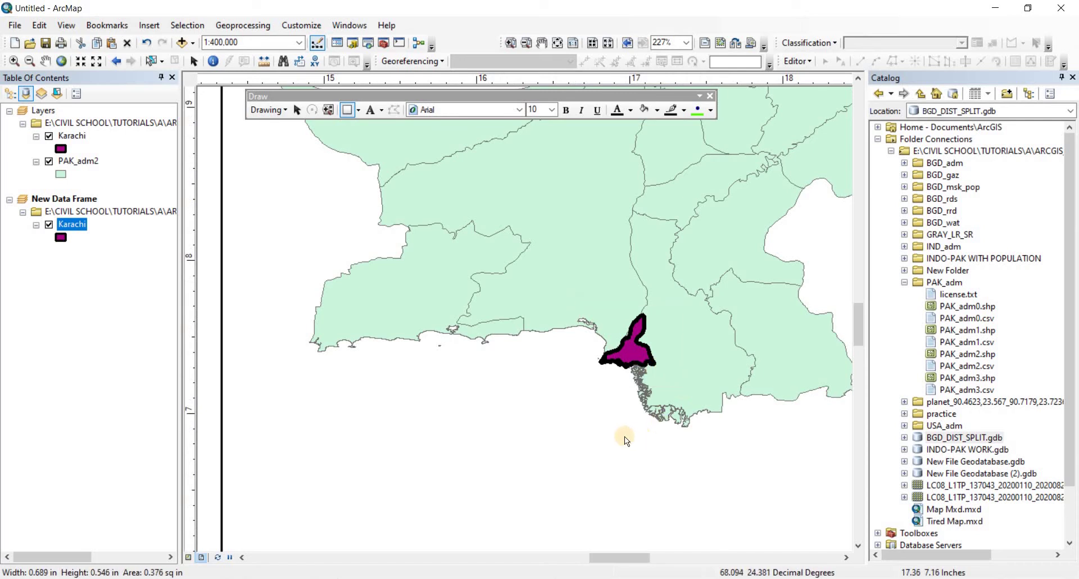
# - Set the fill of the rectangle around Karachi to No Color
pyautogui.click(657, 111)
pyautogui.click(662, 126)
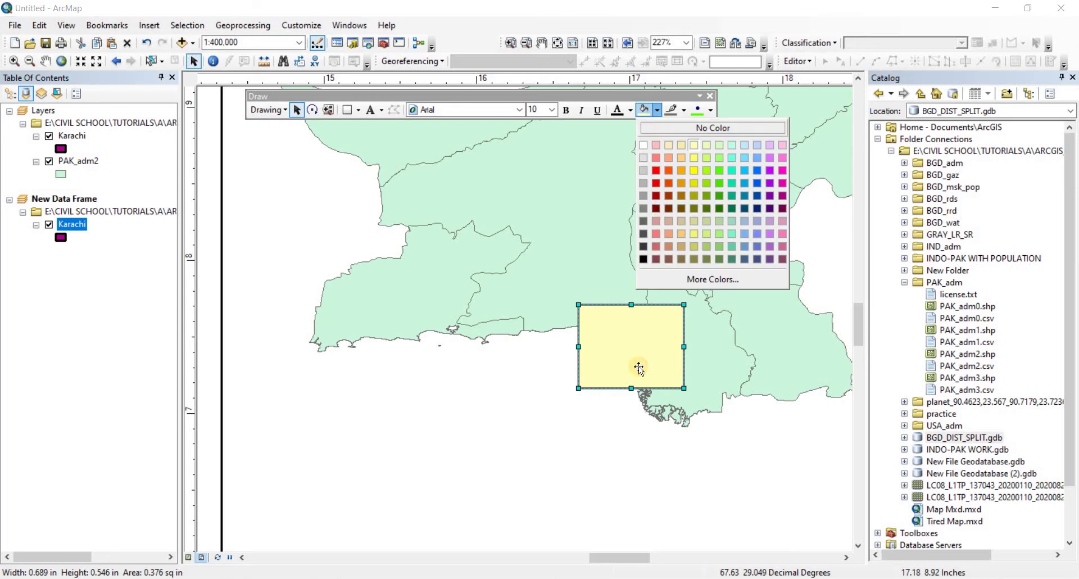
# - Set the drawing text color to red and deselect the rectangle around Karachi
pyautogui.click(630, 111)
pyautogui.click(632, 171)
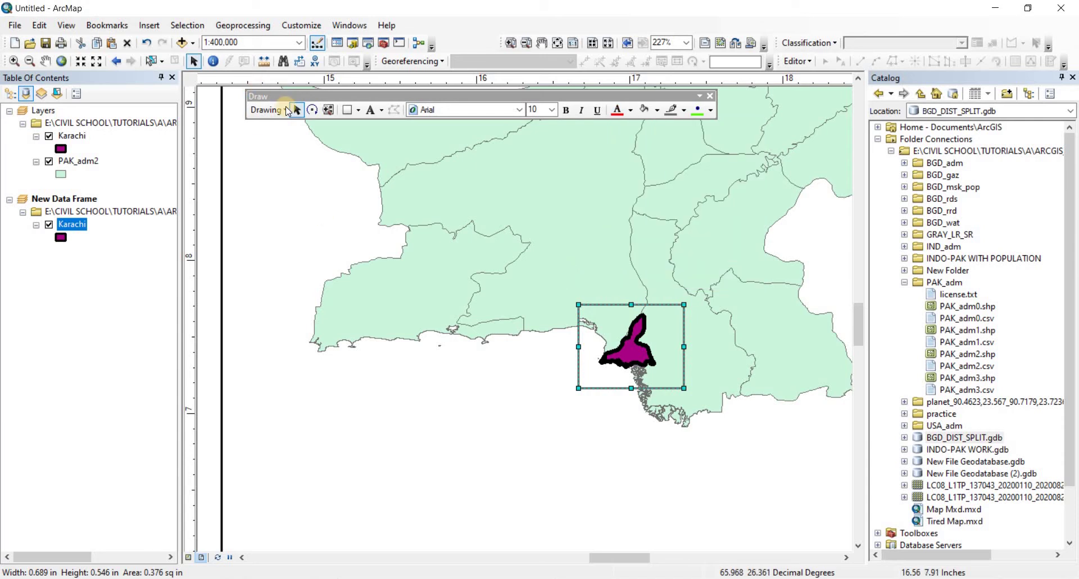
pyautogui.click(457, 400)
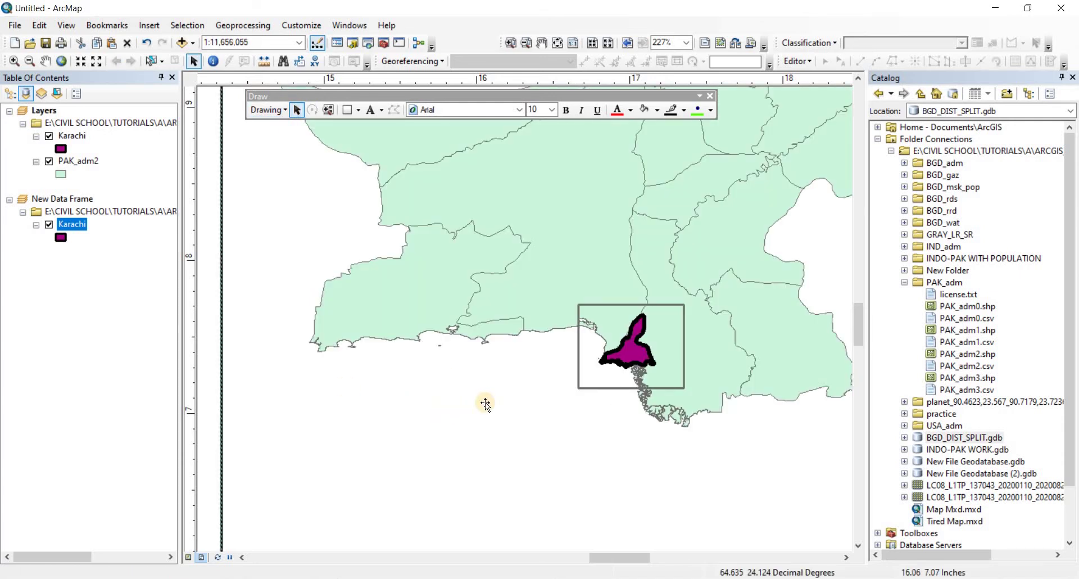
# - Draw a line about 9.62 in long from the Karachi rectangle's upper-left corner to the large Karachi frame's upper-right corner
pyautogui.scroll(-2, 484, 403)
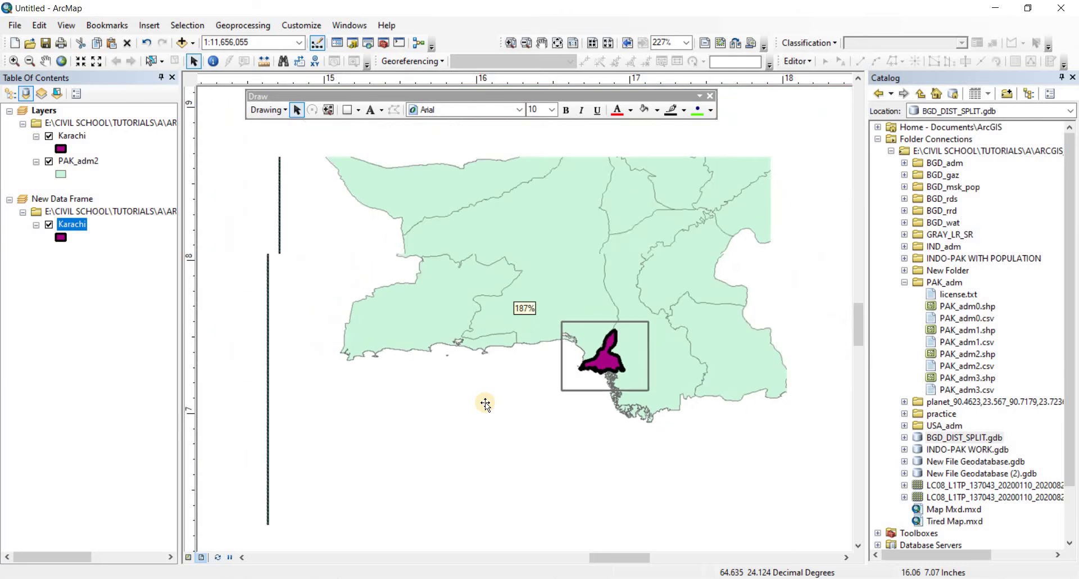
pyautogui.scroll(2, 484, 402)
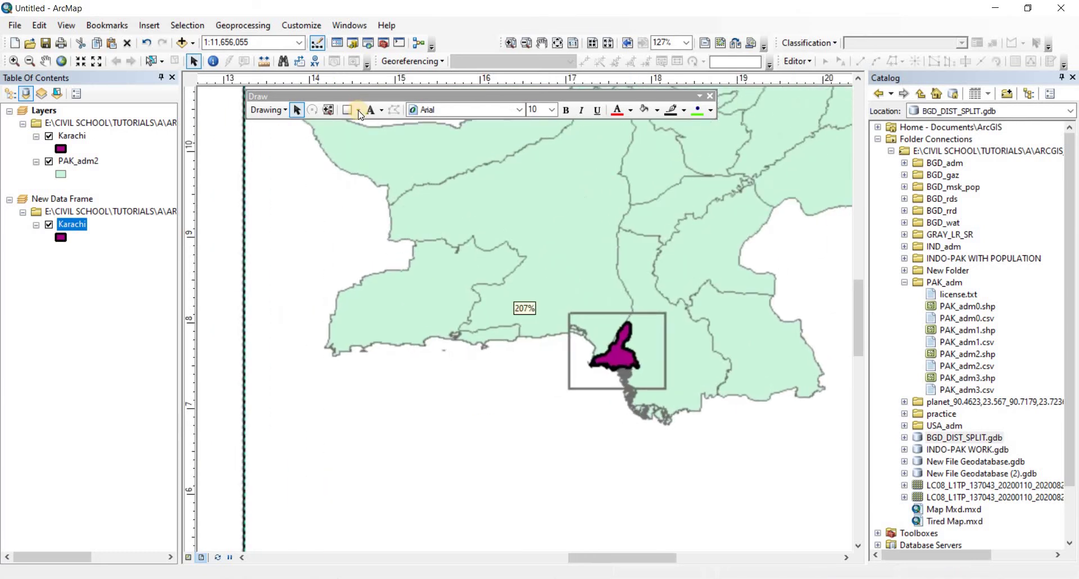
pyautogui.click(359, 111)
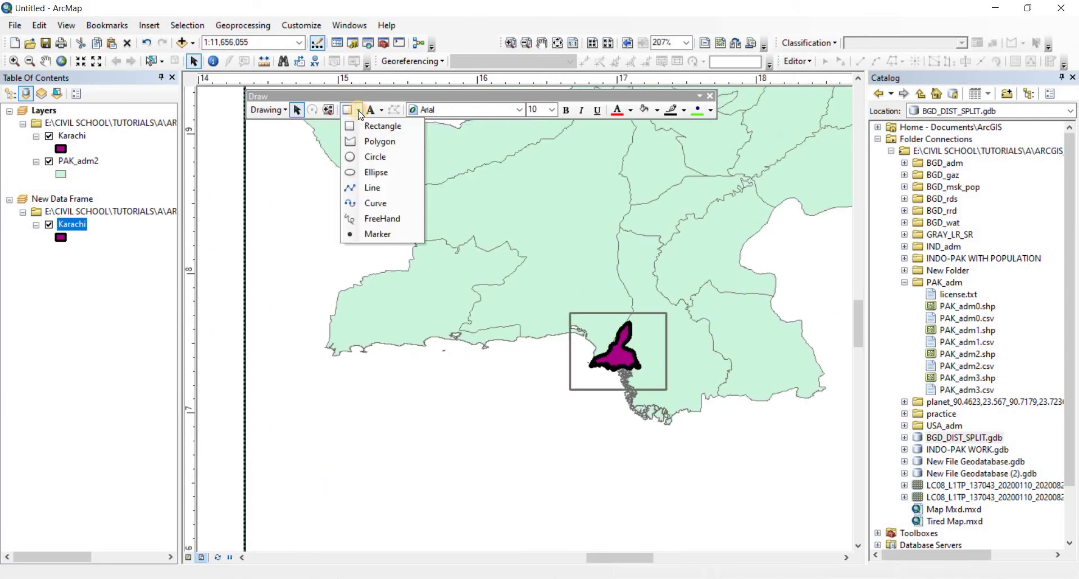
pyautogui.click(363, 189)
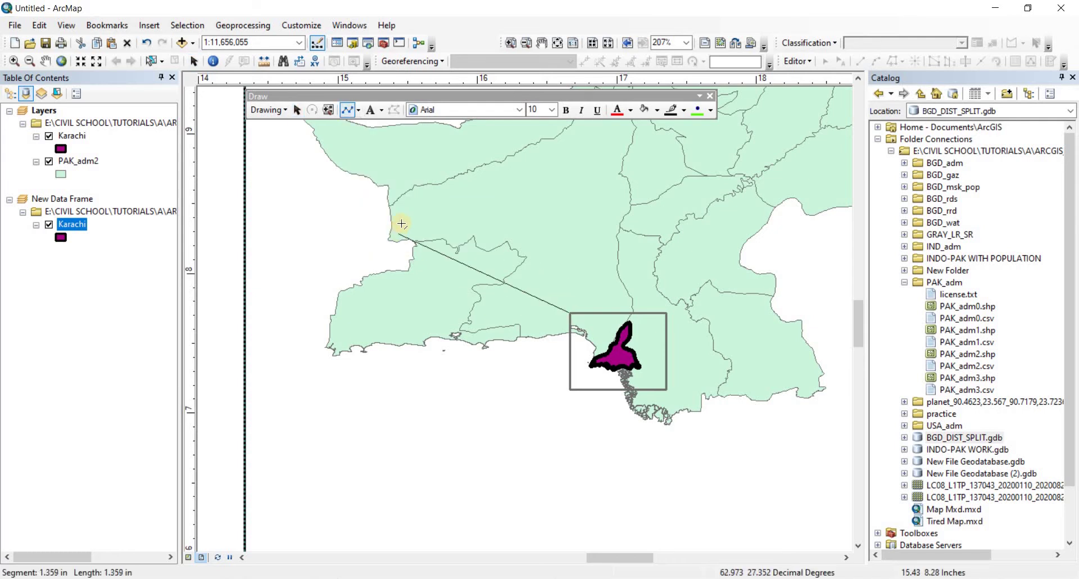
pyautogui.scroll(-2, 404, 224)
pyautogui.scroll(-3, 404, 225)
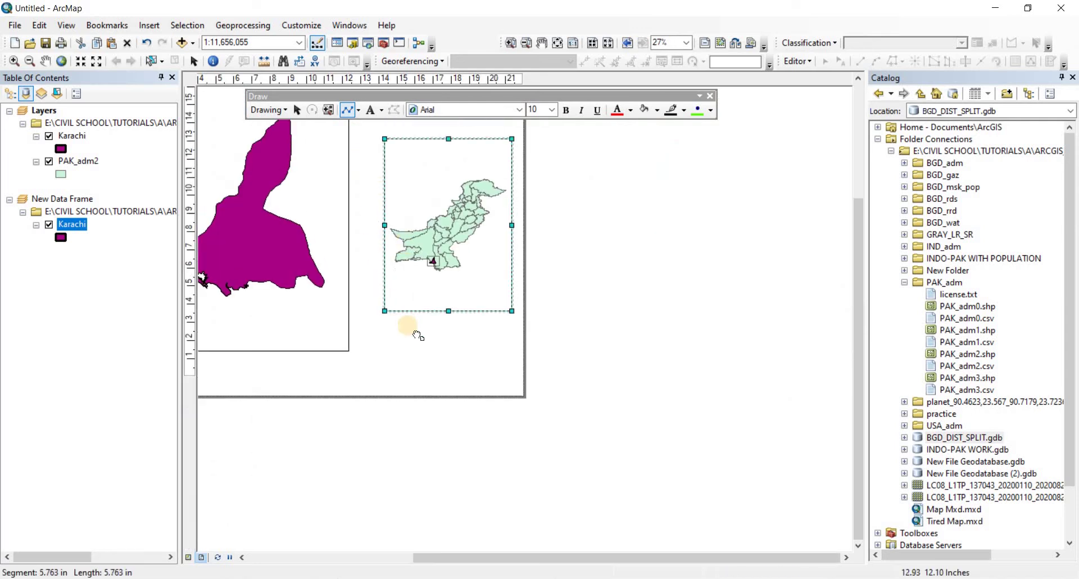
pyautogui.moveTo(357, 155); pyautogui.dragTo(409, 309)
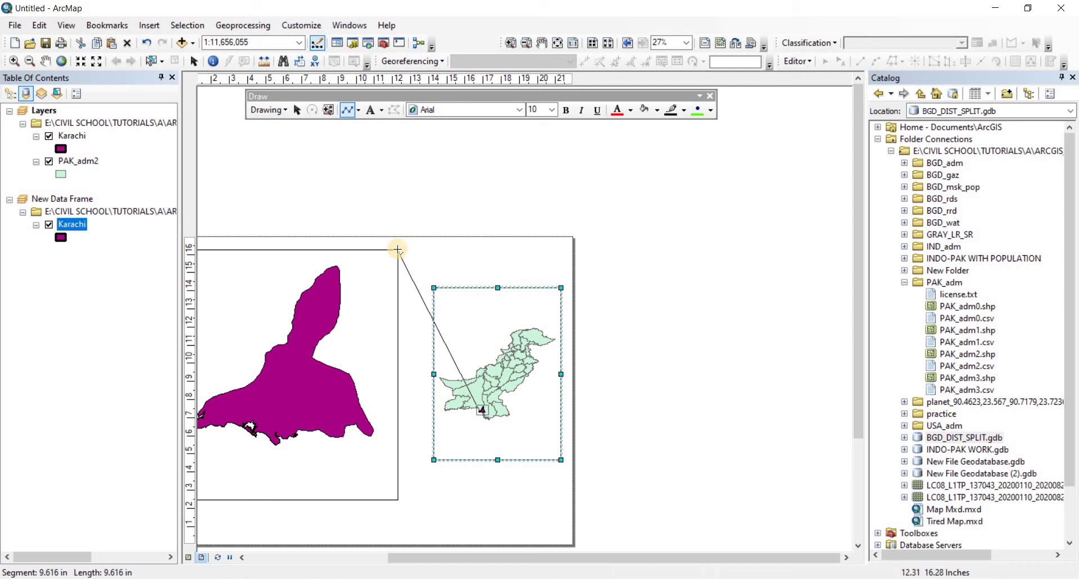
pyautogui.doubleClick(398, 250)
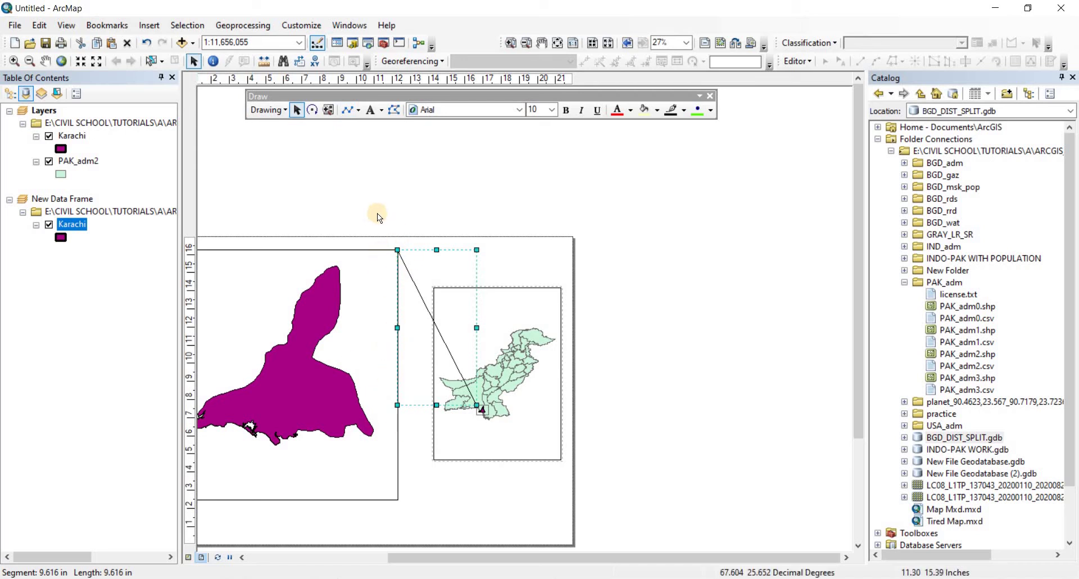
# - Draw a second line about 6.4 in long from the Karachi rectangle's lower-left corner to the large frame's lower-right corner
pyautogui.click(347, 109)
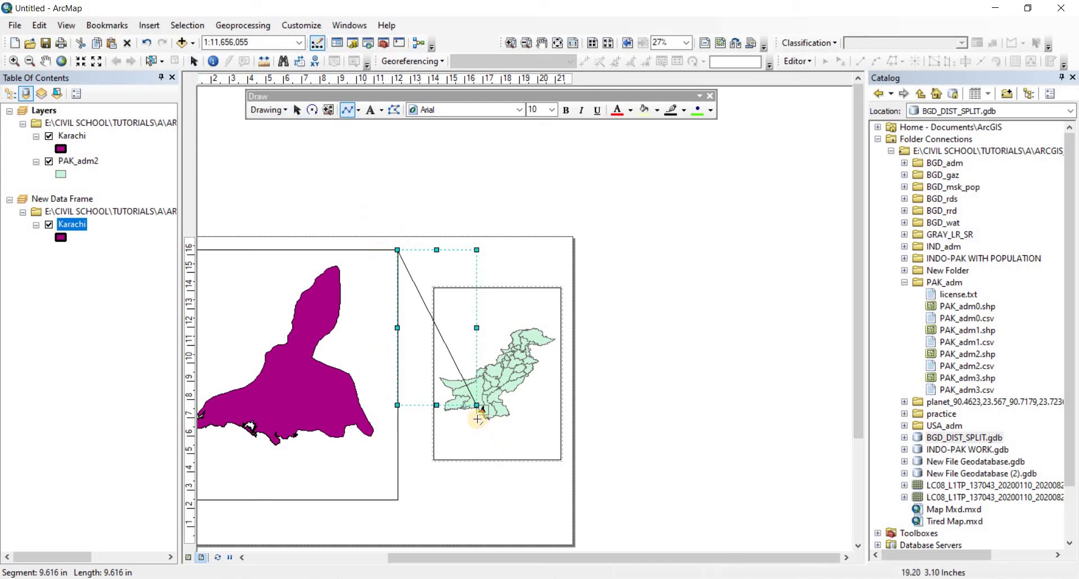
pyautogui.scroll(5, 477, 415)
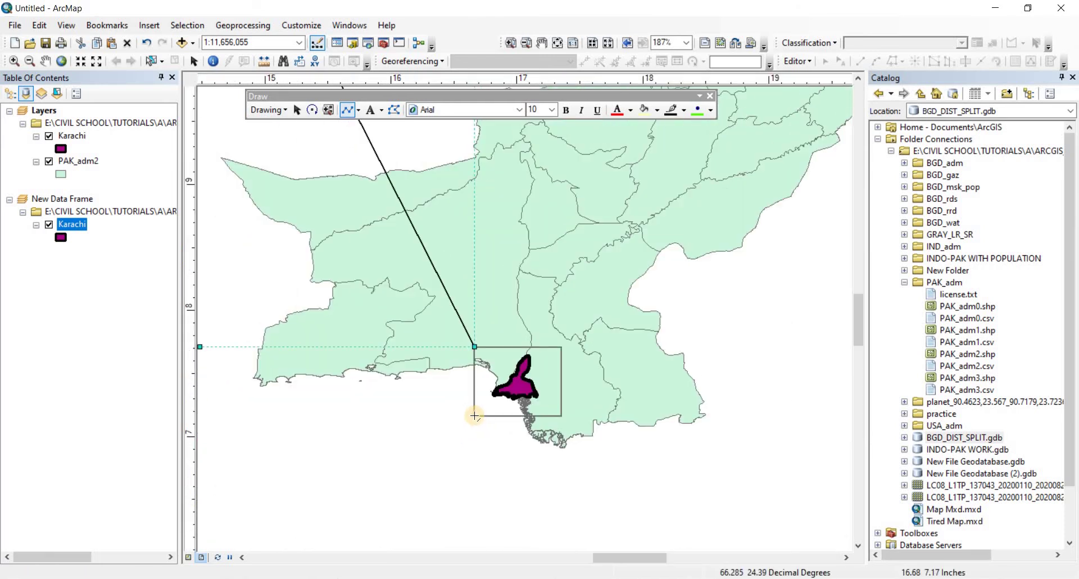
pyautogui.click(475, 415)
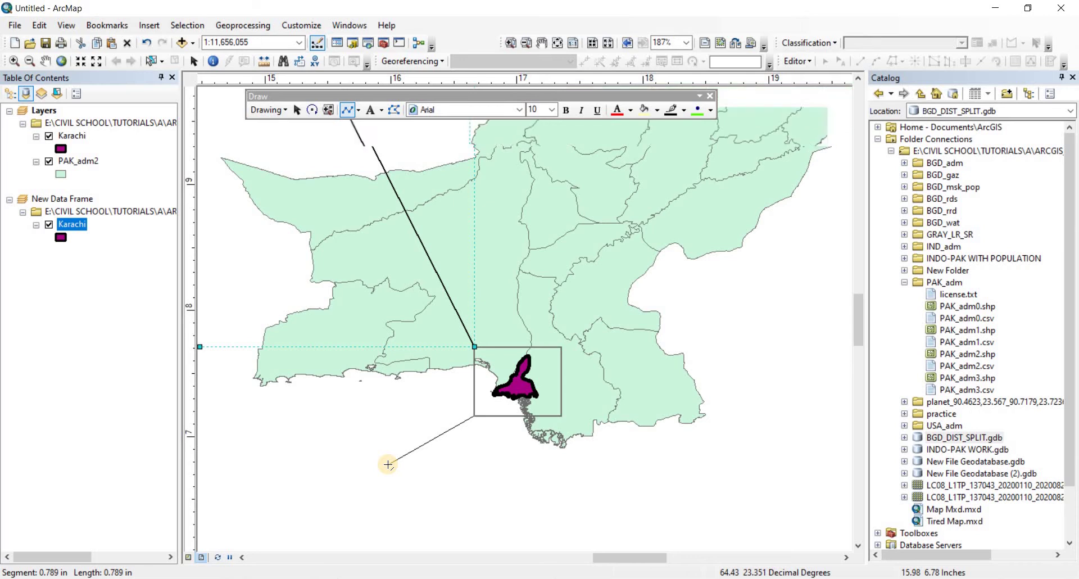
pyautogui.scroll(-5, 371, 473)
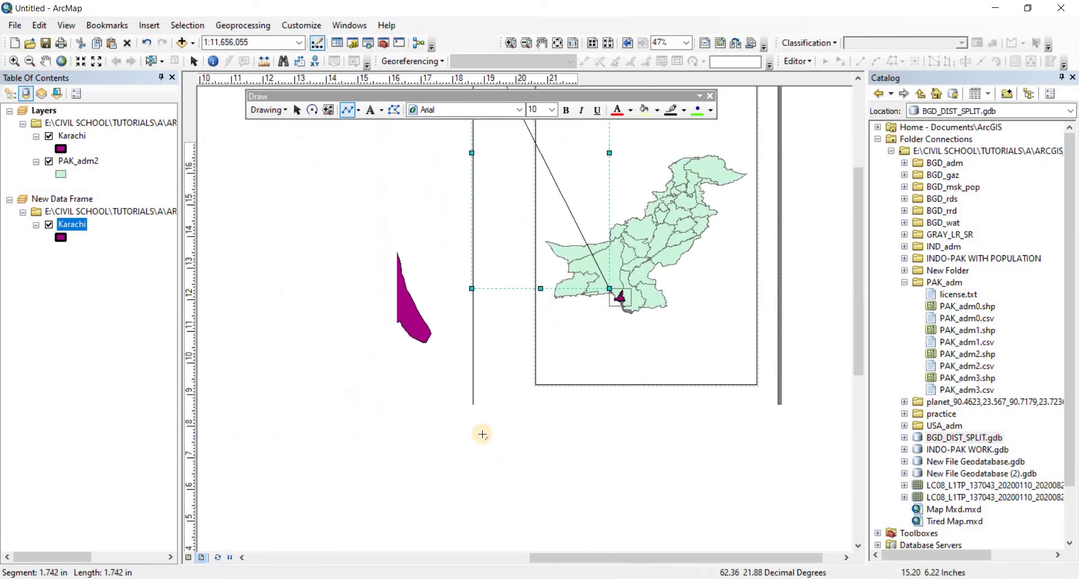
pyautogui.doubleClick(474, 453)
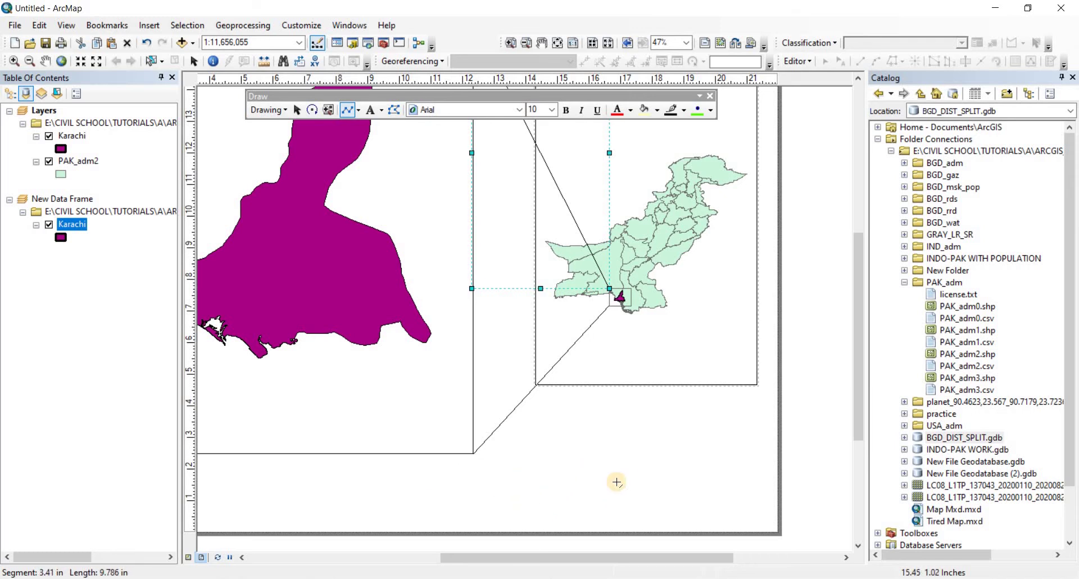
pyautogui.click(473, 452)
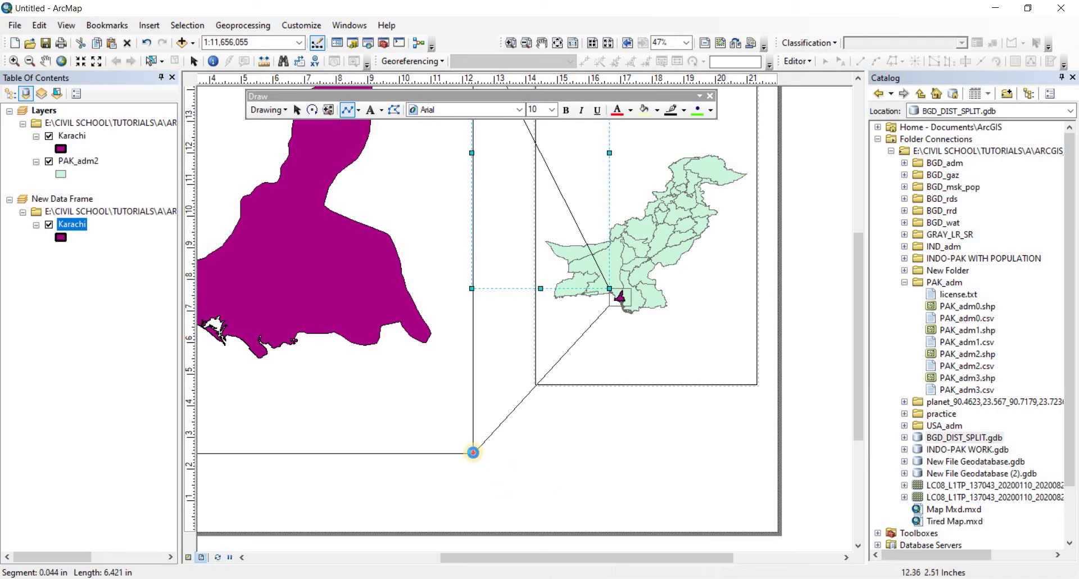
pyautogui.click(565, 443)
# - Close the Draw toolbar
pyautogui.scroll(-4, 606, 440)
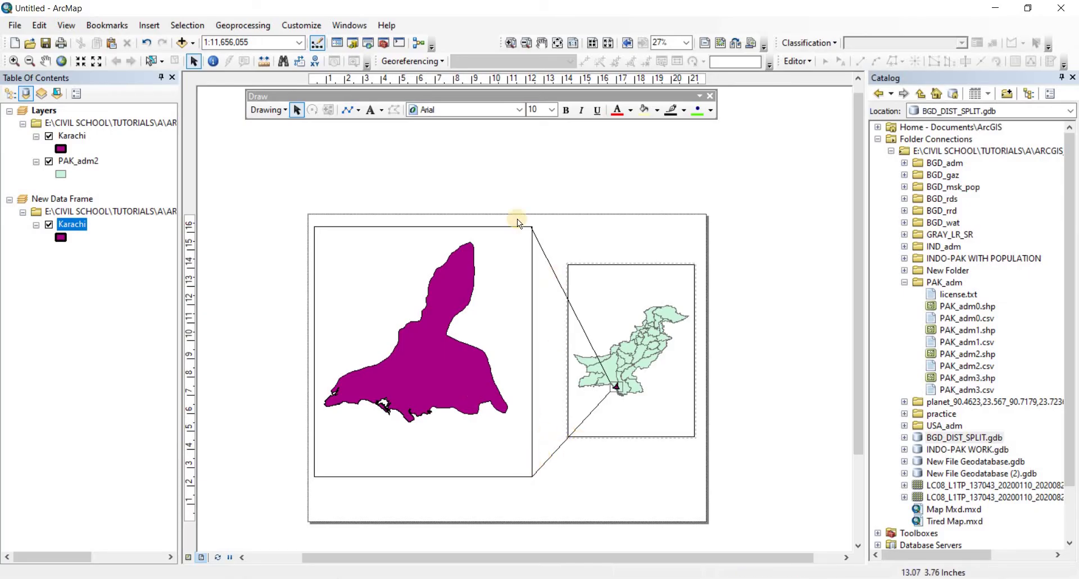
pyautogui.scroll(-2, 518, 140)
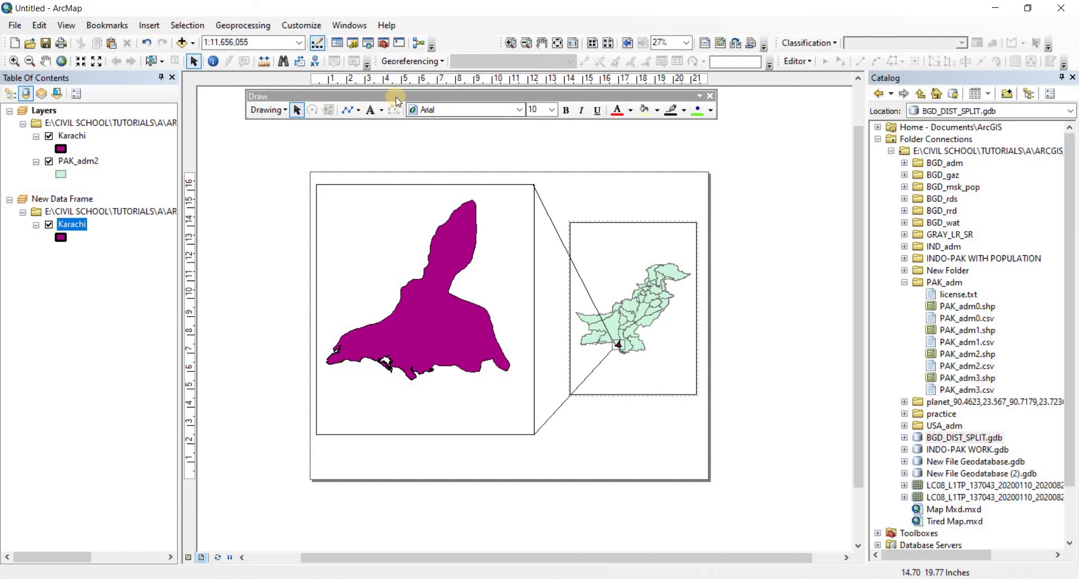
pyautogui.click(710, 95)
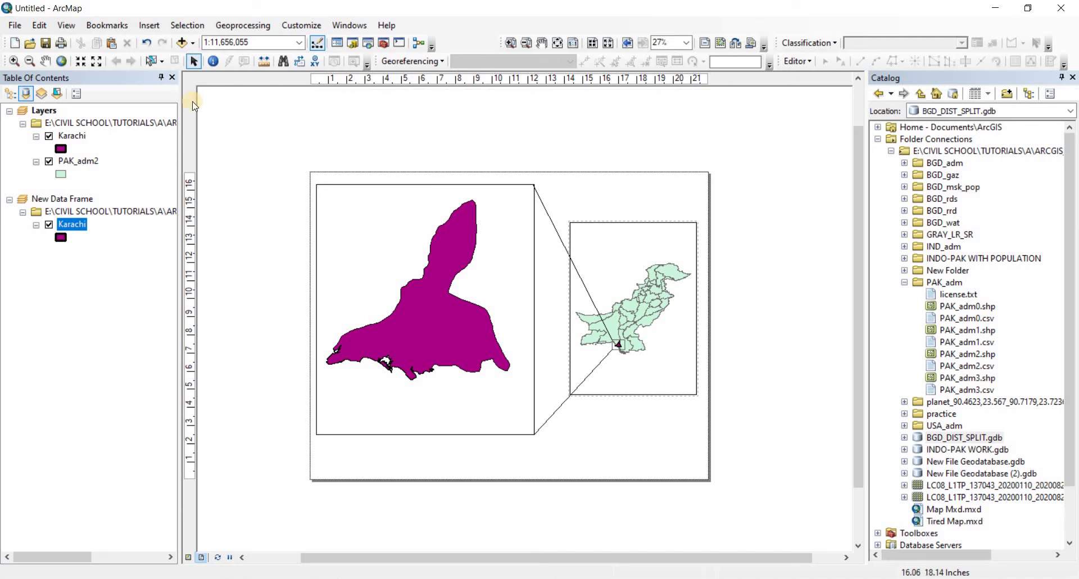
# - Insert a circular compass north arrow with N, E, S and W letters and place it below the Pakistan data frame
pyautogui.click(148, 25)
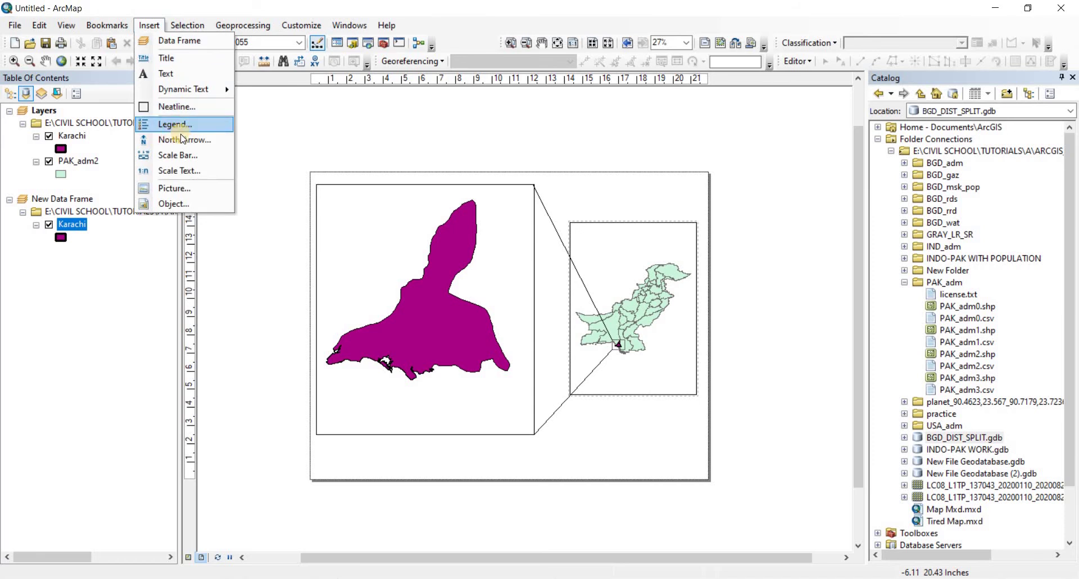
pyautogui.click(185, 140)
pyautogui.click(54, 168)
pyautogui.click(269, 321)
pyautogui.moveTo(659, 440)
pyautogui.mouseDown()
pyautogui.moveTo(682, 437)
pyautogui.moveTo(696, 413)
pyautogui.moveTo(672, 431)
pyautogui.mouseUp()
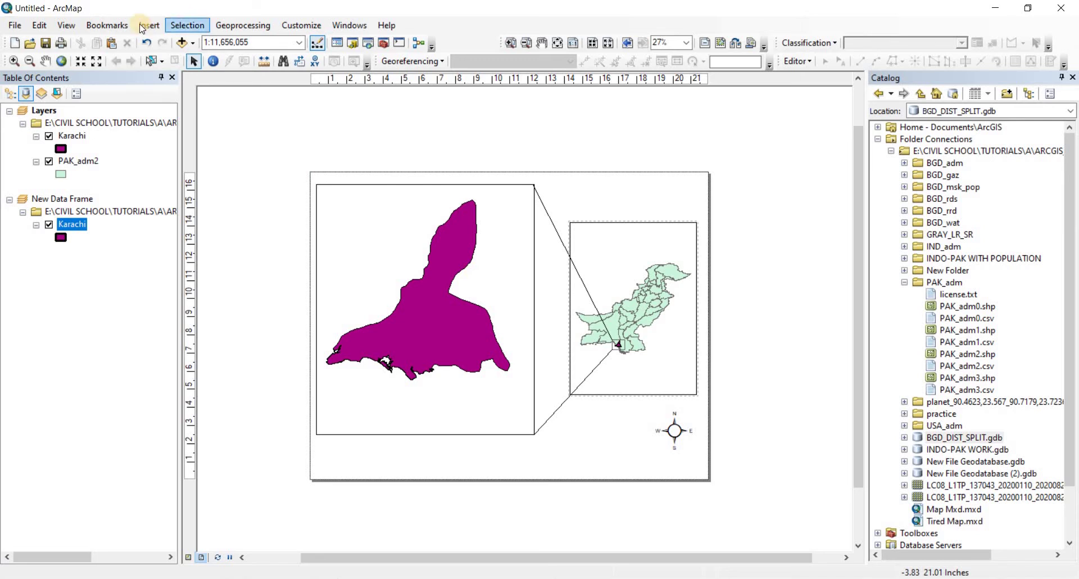
# - Insert the title "Pakistan" and place it above the country map inside the Pakistan data frame
pyautogui.click(149, 25)
pyautogui.click(191, 59)
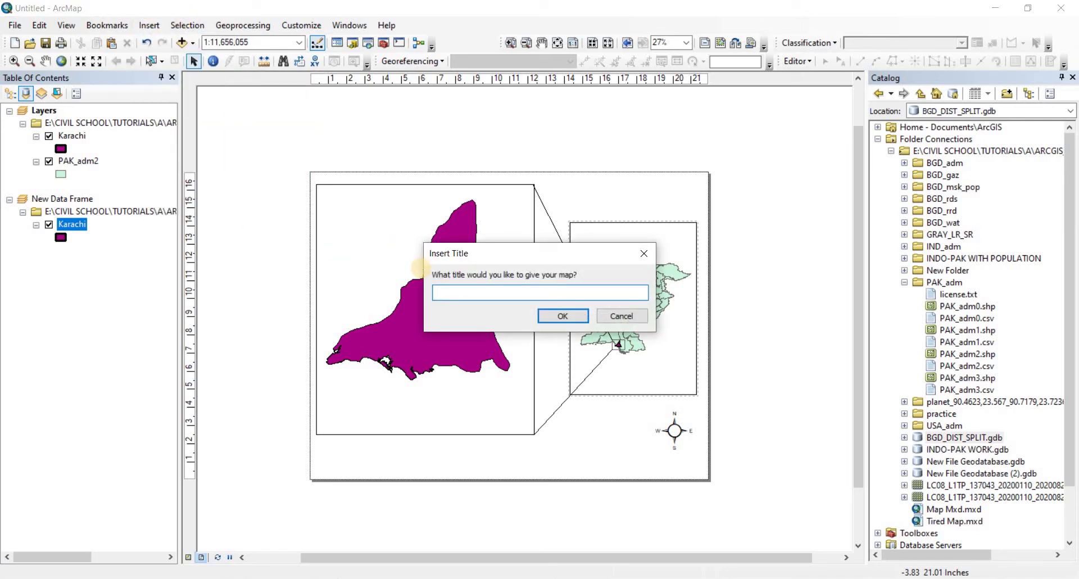
pyautogui.write('Pakistan')
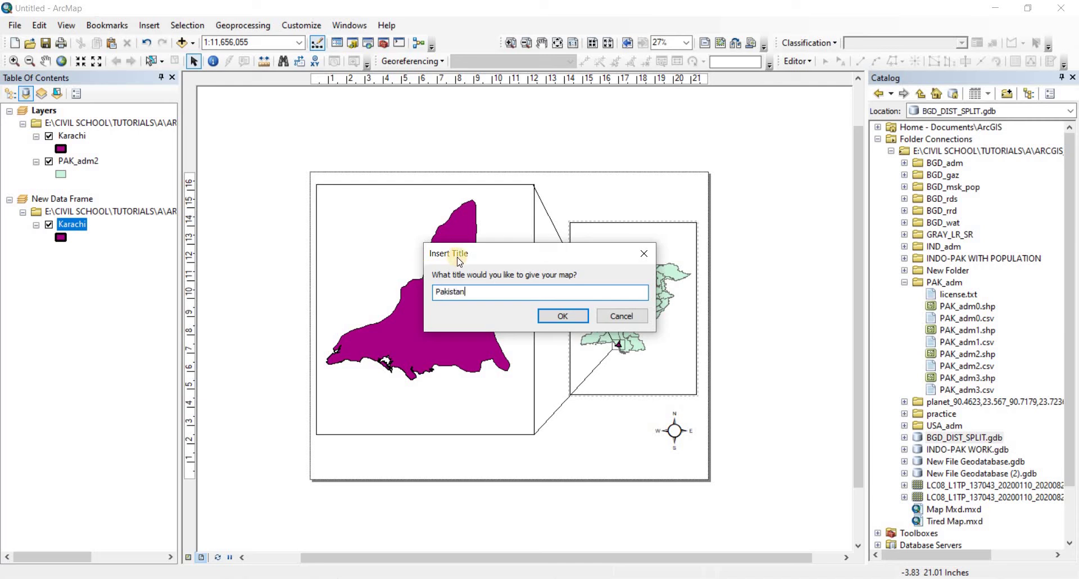
pyautogui.press('Return')
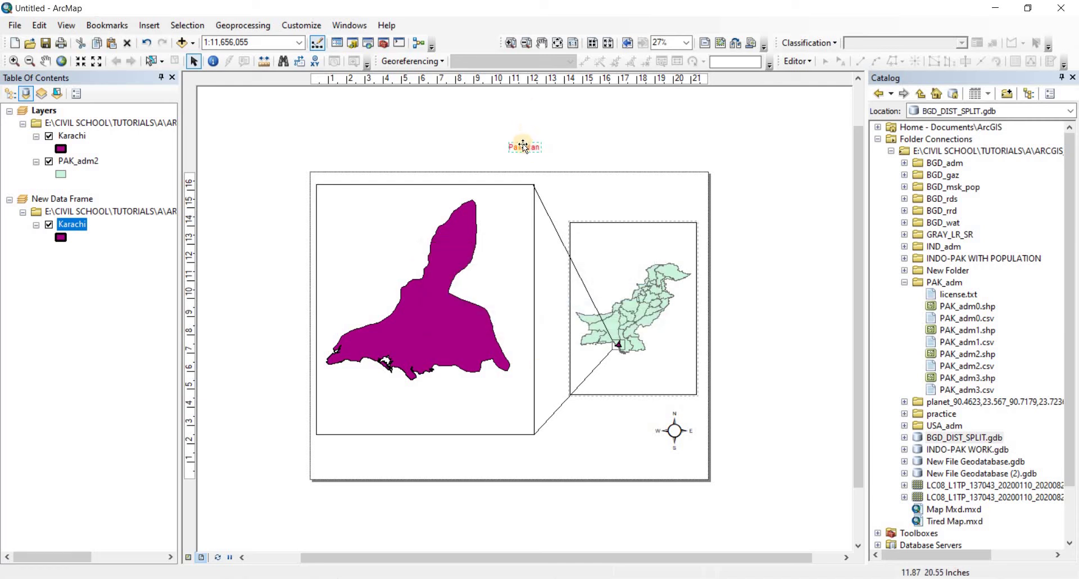
pyautogui.moveTo(638, 235); pyautogui.dragTo(636, 237)
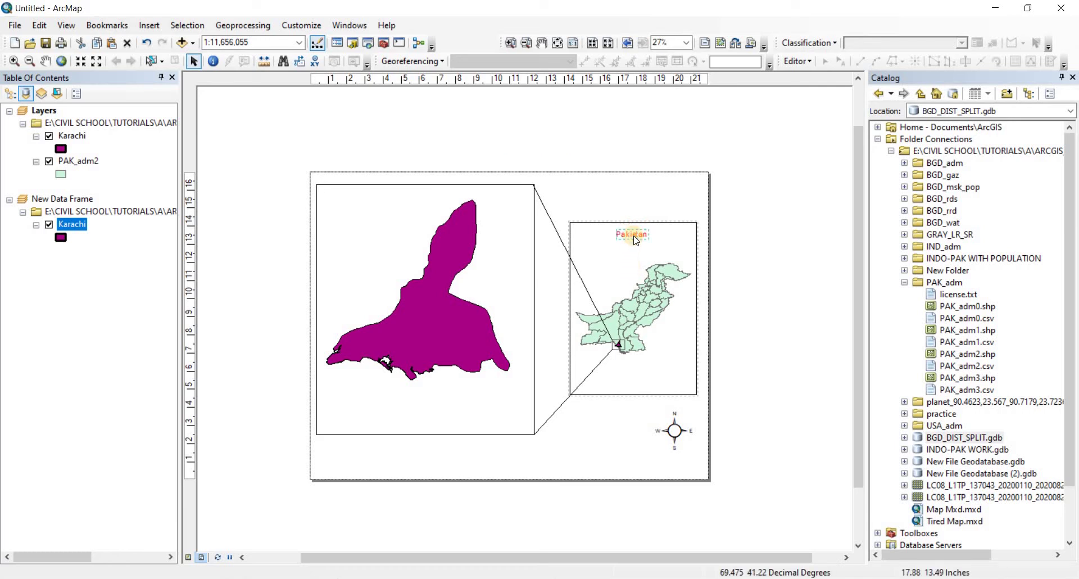
# - Set the width of the Pakistan title to 2 in
pyautogui.rightClick(635, 236)
pyautogui.click(662, 482)
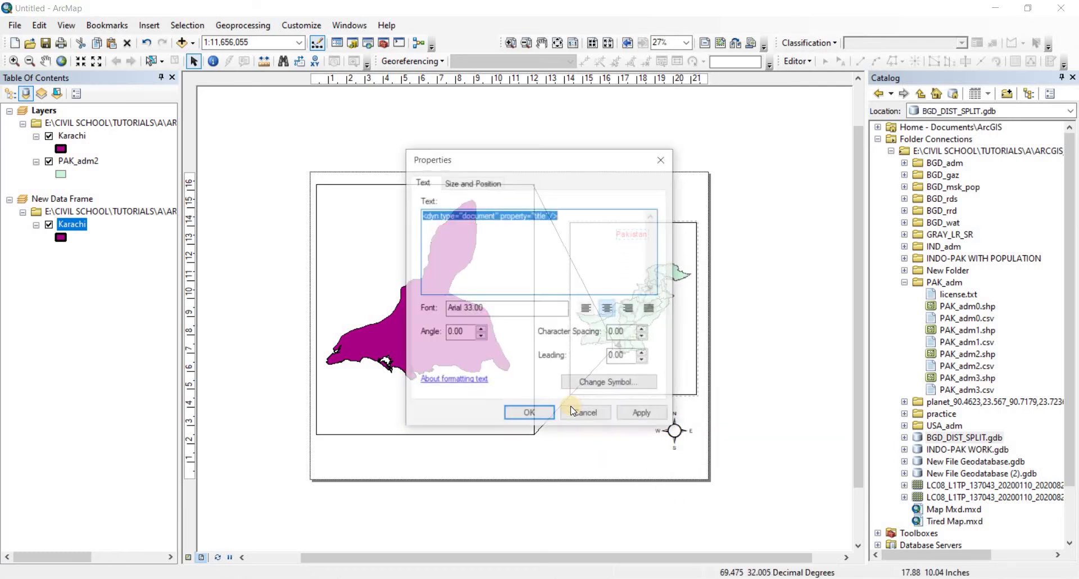
pyautogui.click(445, 242)
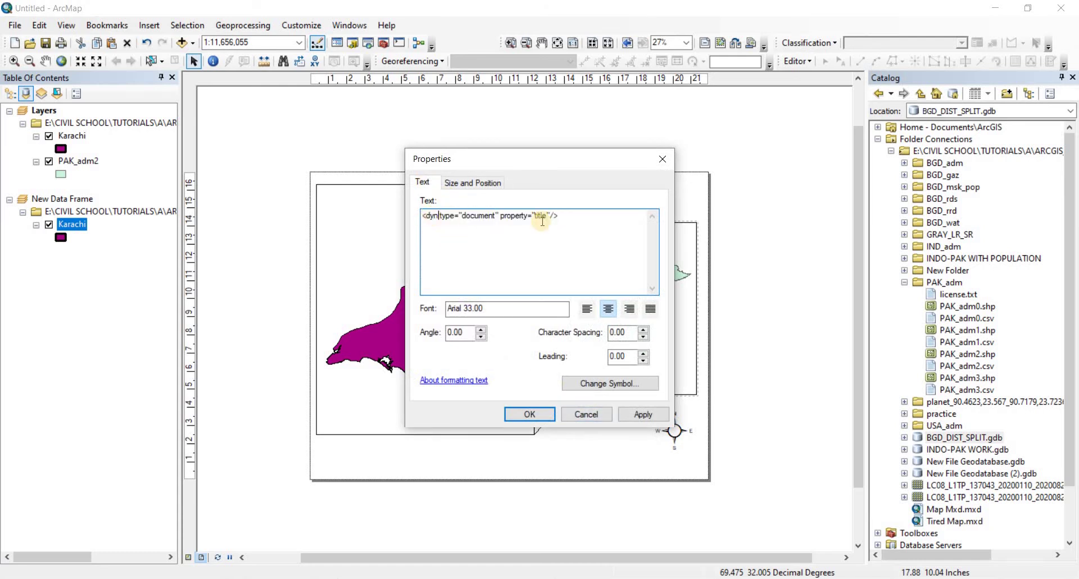
pyautogui.click(473, 183)
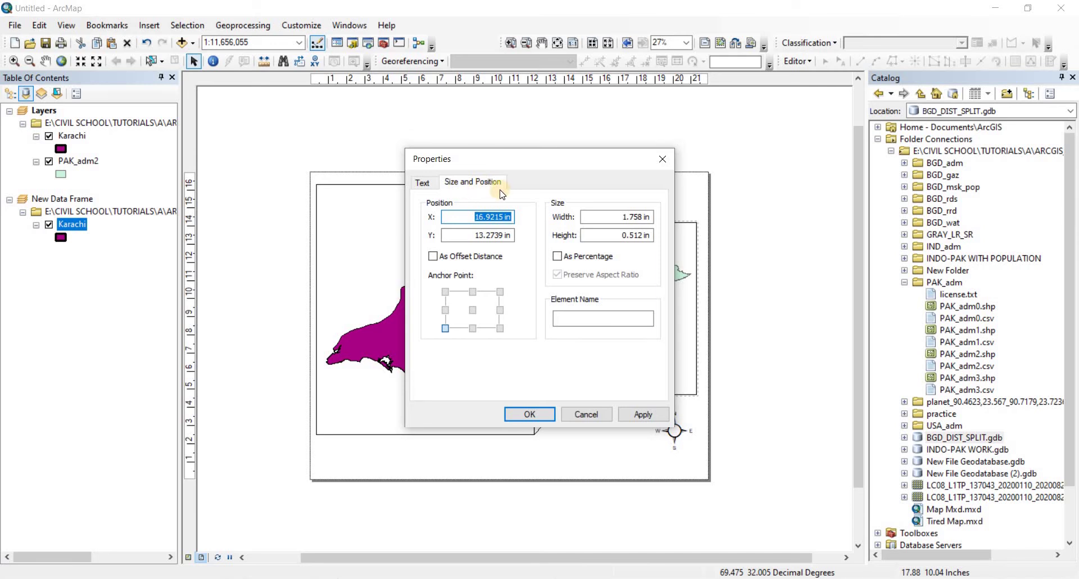
pyautogui.click(622, 217)
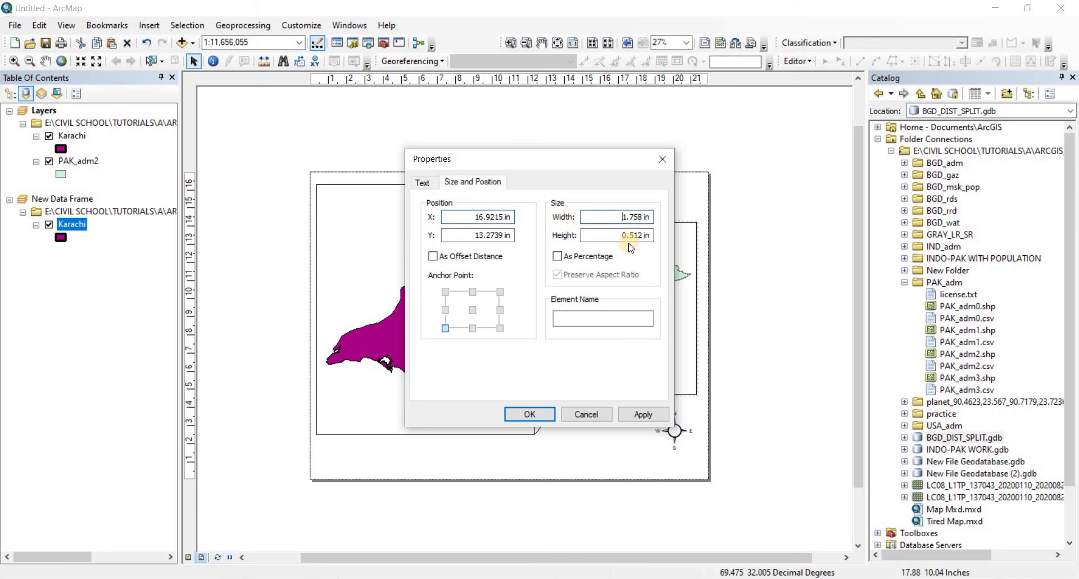
pyautogui.moveTo(569, 161); pyautogui.dragTo(358, 168)
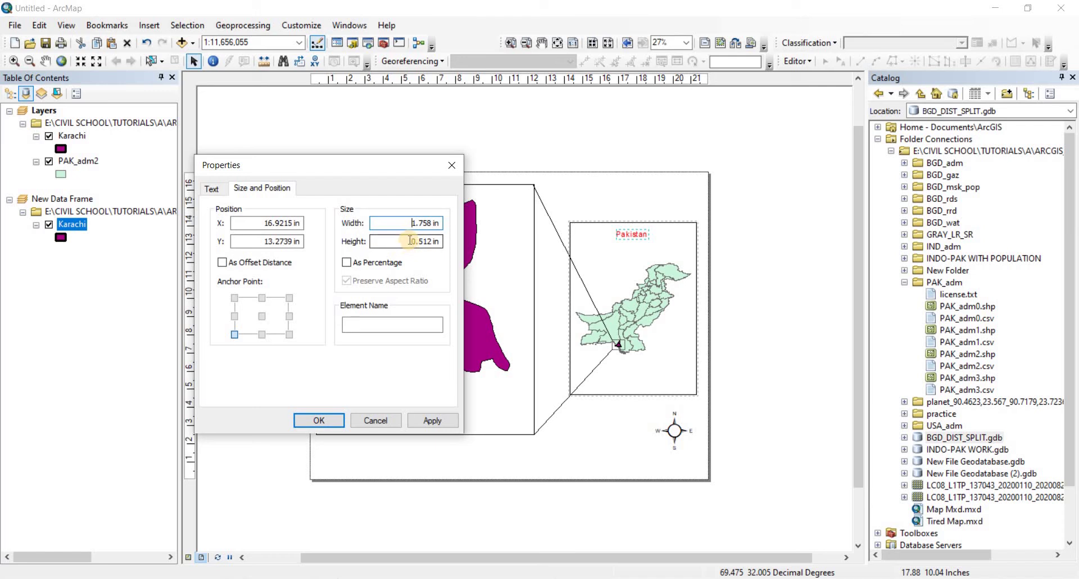
pyautogui.click(421, 222)
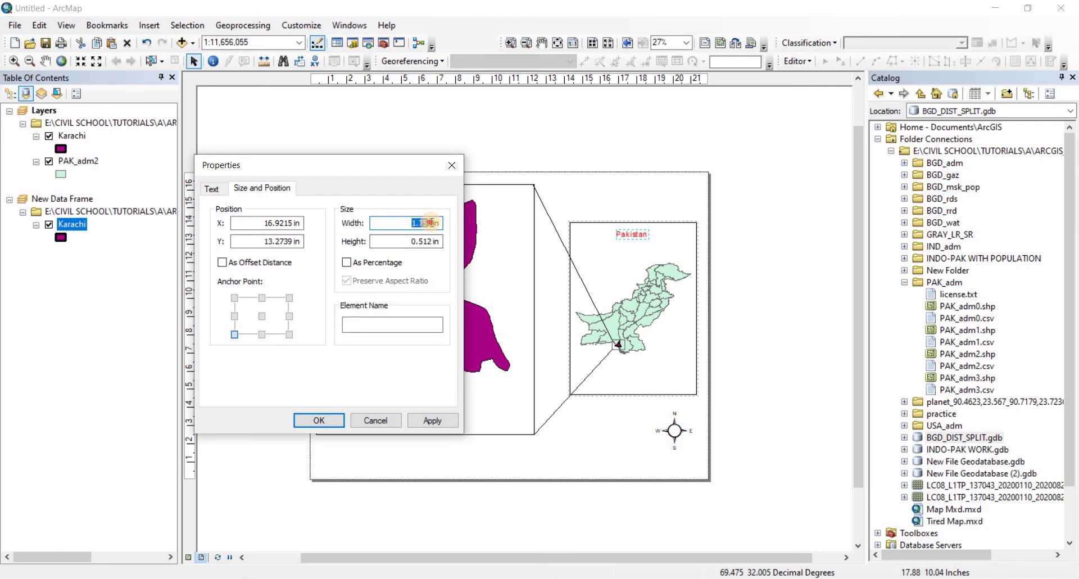
pyautogui.write('2')
pyautogui.click(409, 241)
pyautogui.click(431, 420)
pyautogui.click(335, 423)
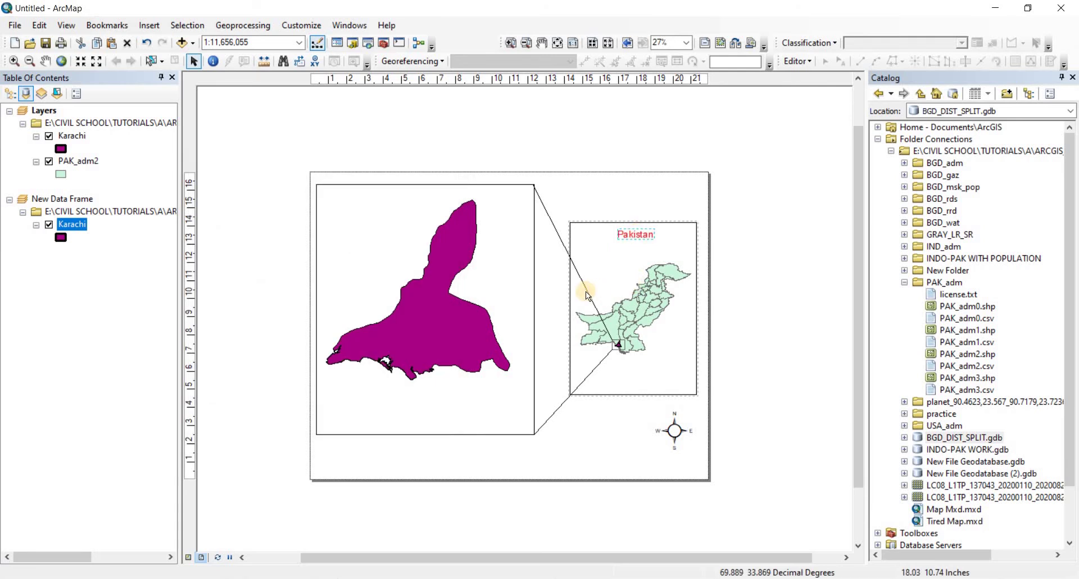
# - Insert another map title and place it near the upper edge of the large Karachi data frame
pyautogui.click(149, 25)
pyautogui.click(166, 57)
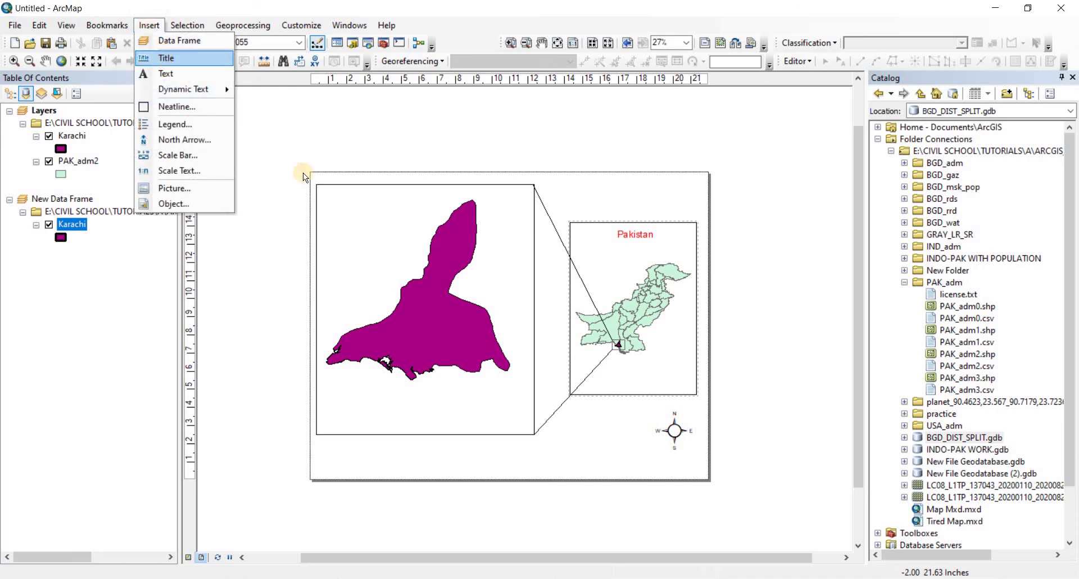
pyautogui.moveTo(525, 146); pyautogui.dragTo(394, 199)
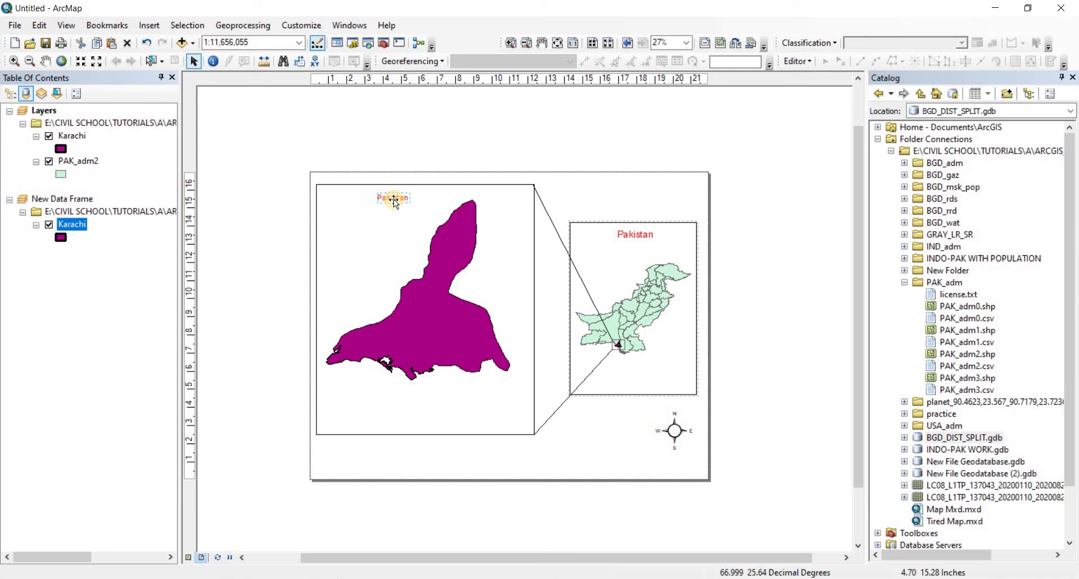
# - Set the width of the title in the large Karachi data frame to 3 in
pyautogui.doubleClick(393, 198)
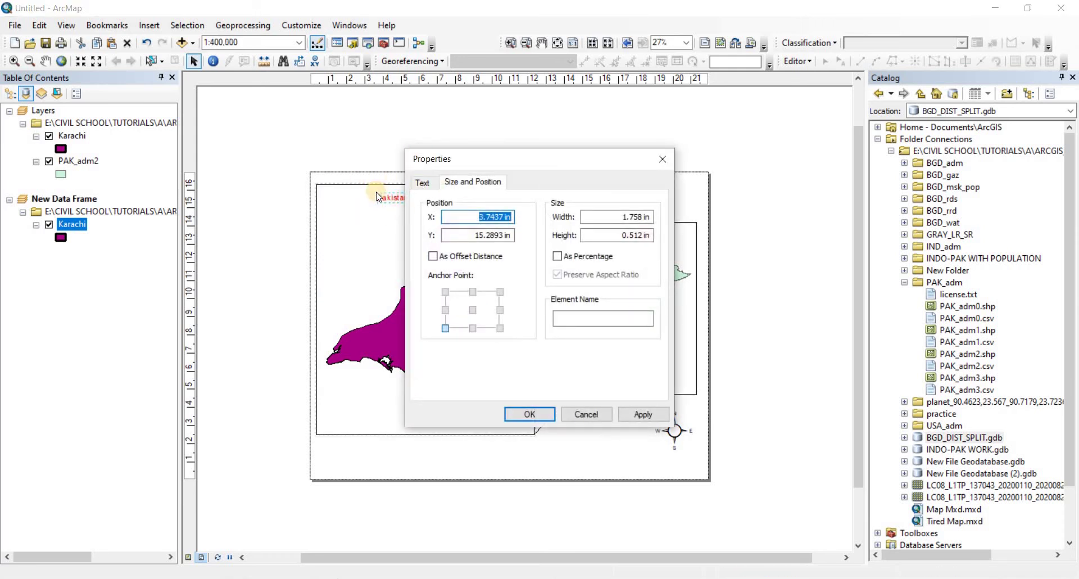
pyautogui.doubleClick(619, 218)
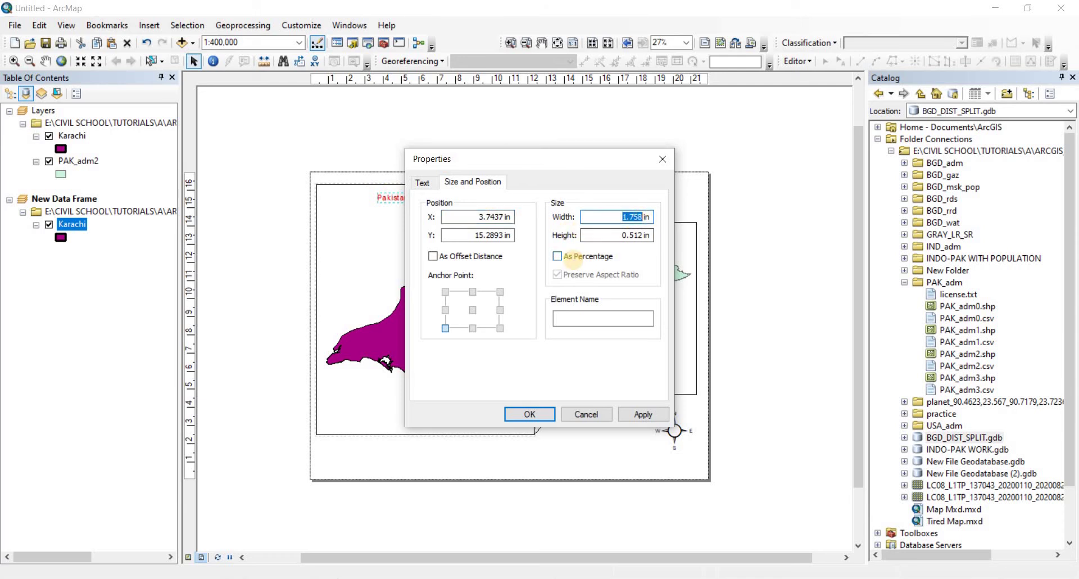
pyautogui.click(617, 236)
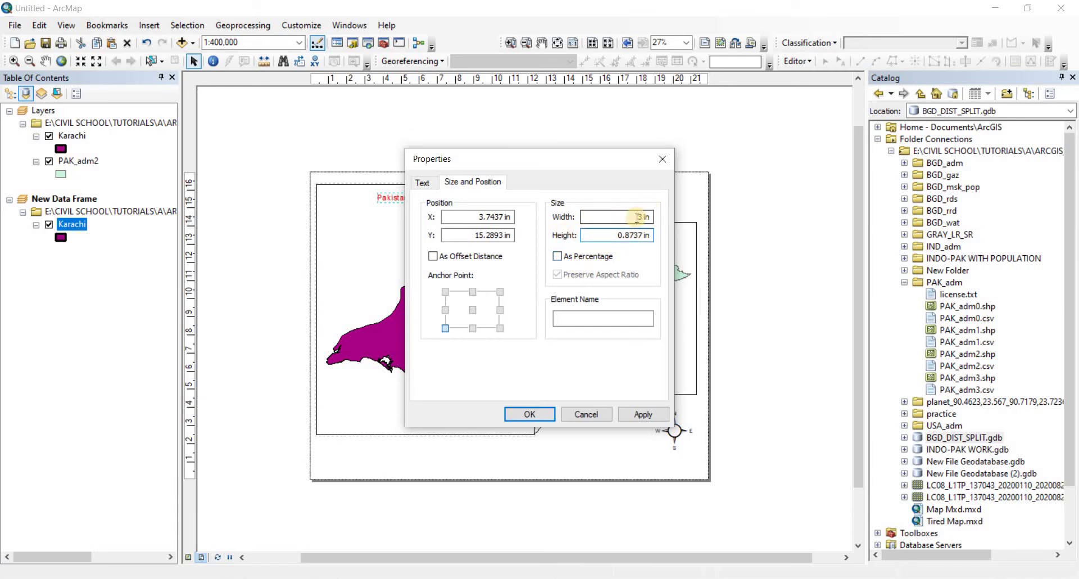
pyautogui.click(644, 409)
pyautogui.moveTo(495, 159); pyautogui.dragTo(629, 148)
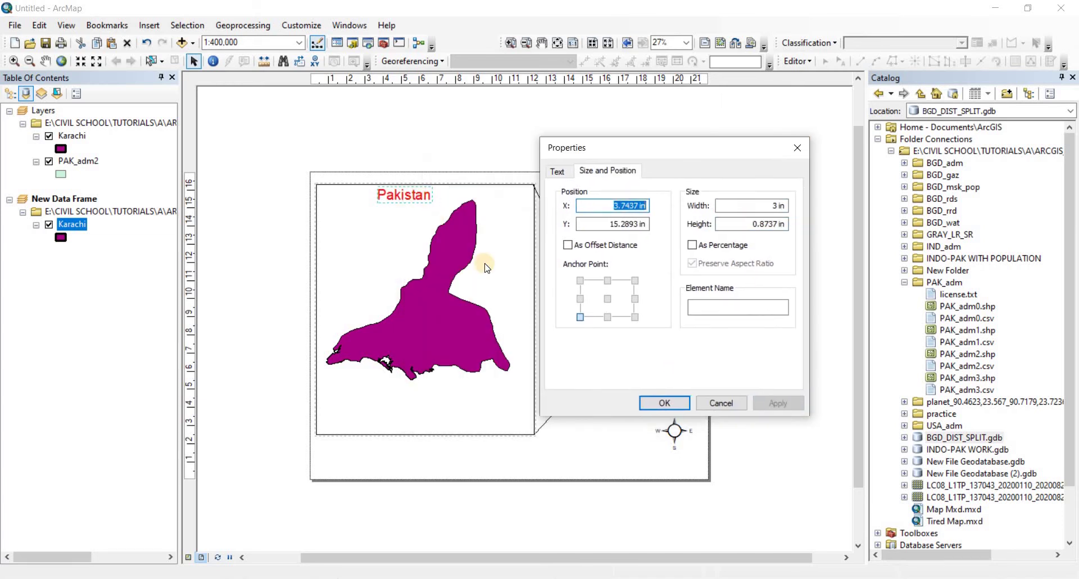
# - Change the large frame's title to fully justified "Study Area (Karachi)" and move it into the upper-left corner of the Karachi data frame
pyautogui.click(559, 177)
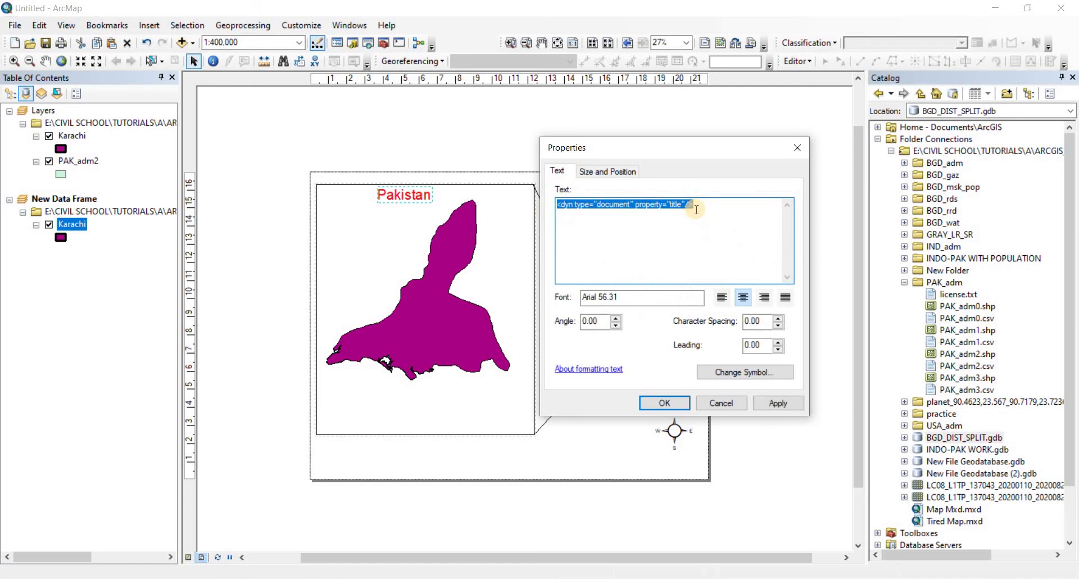
pyautogui.press('Delete')
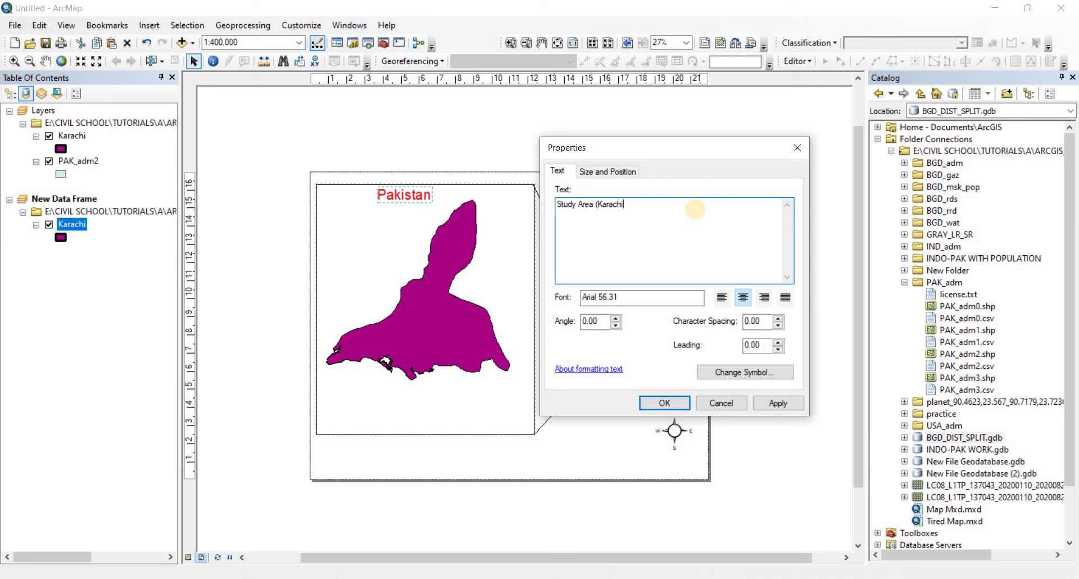
pyautogui.click(785, 296)
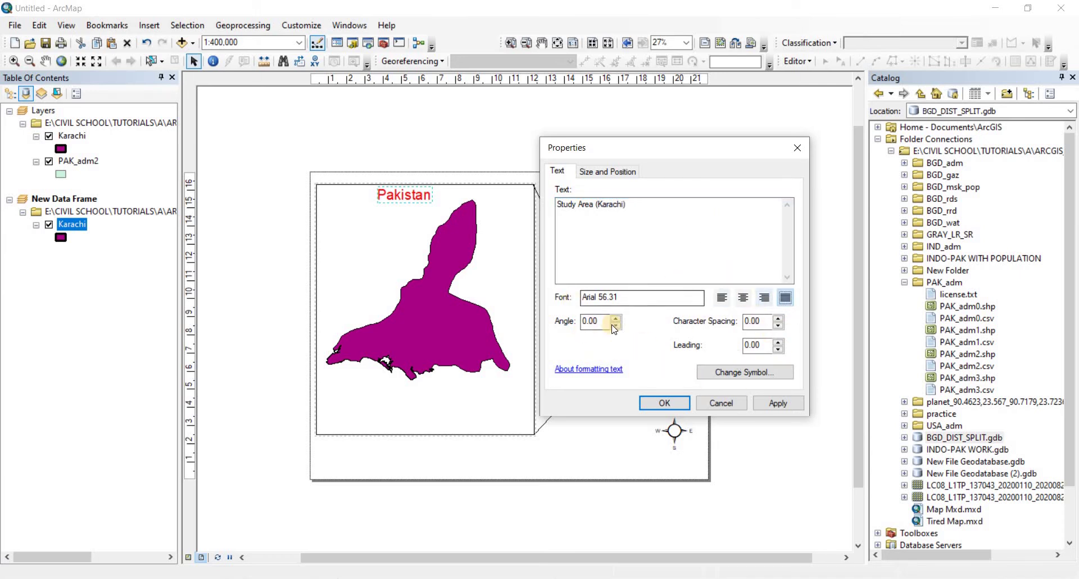
pyautogui.click(771, 403)
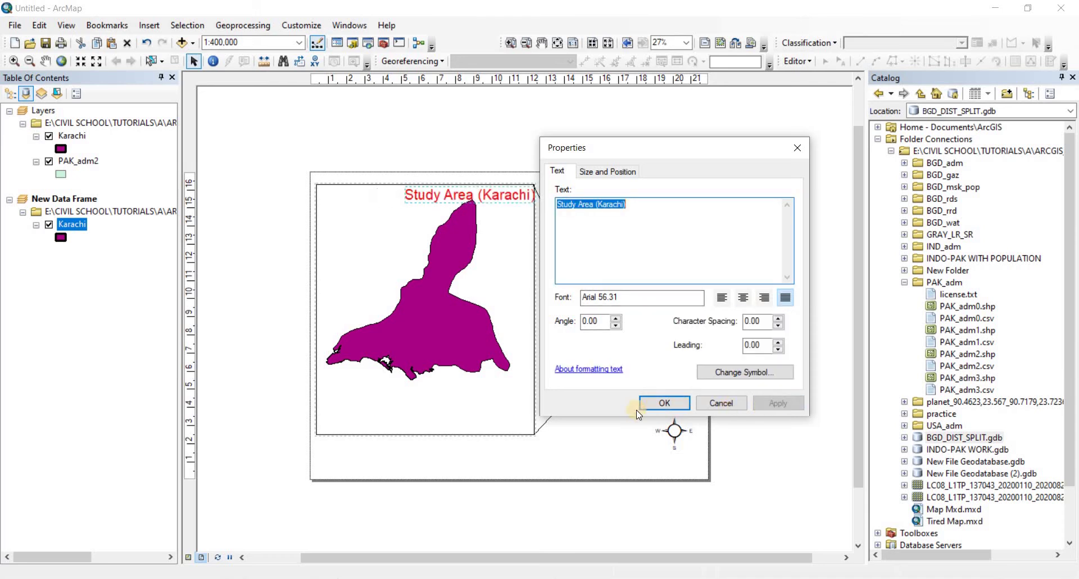
pyautogui.click(655, 402)
pyautogui.click(384, 195)
pyautogui.moveTo(383, 195); pyautogui.dragTo(359, 197)
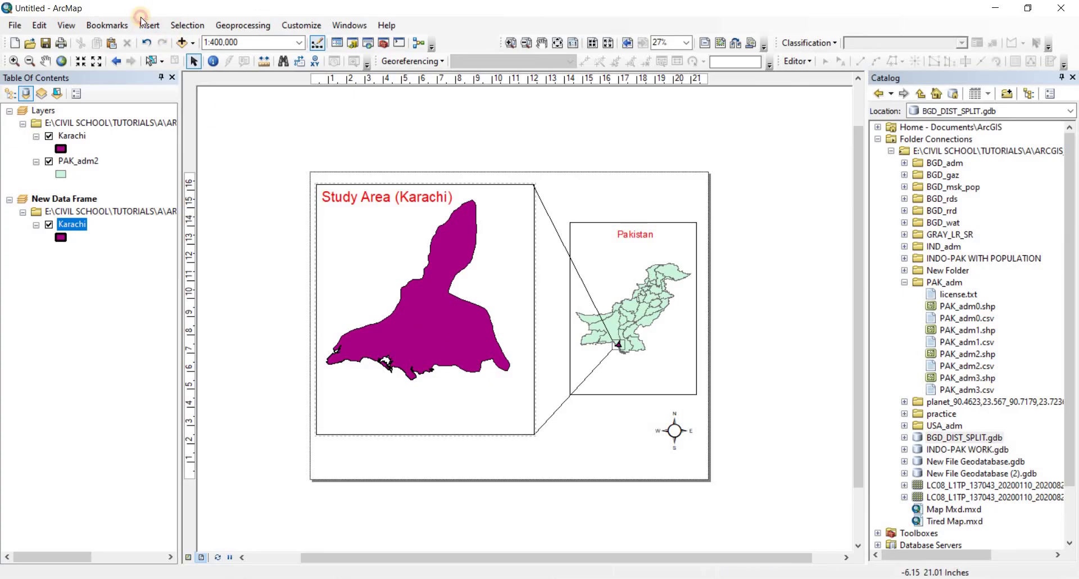
# - Start a new scale bar and choose the Alternating Scale Bar 1 style for it
pyautogui.click(148, 26)
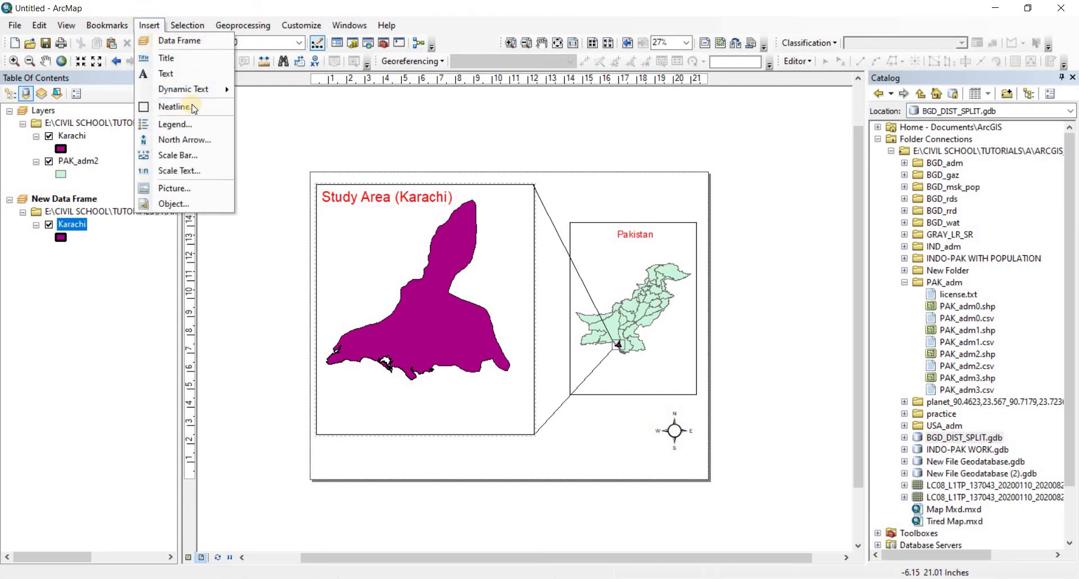
pyautogui.click(178, 155)
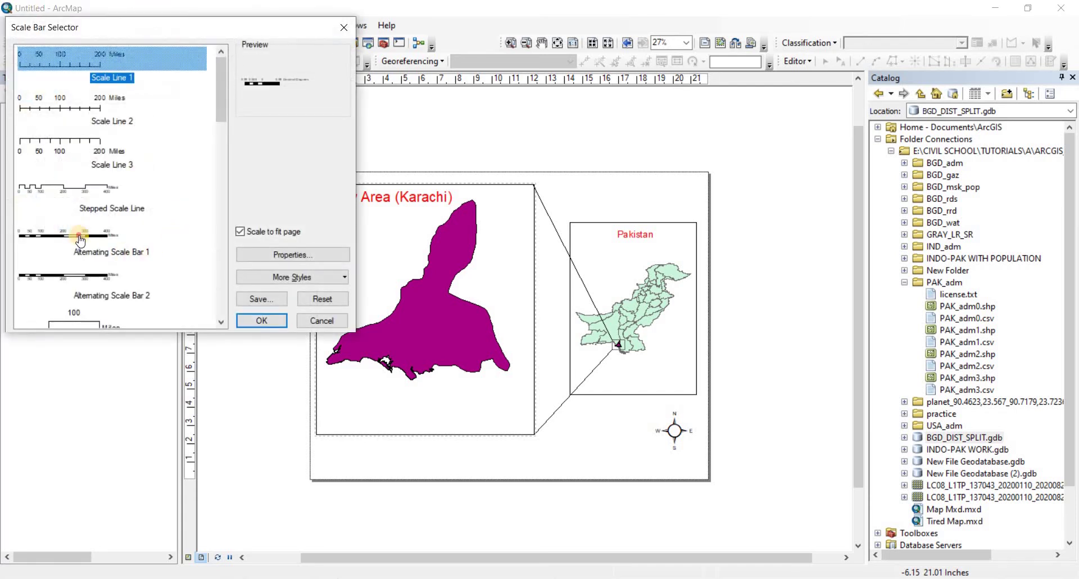
pyautogui.click(76, 234)
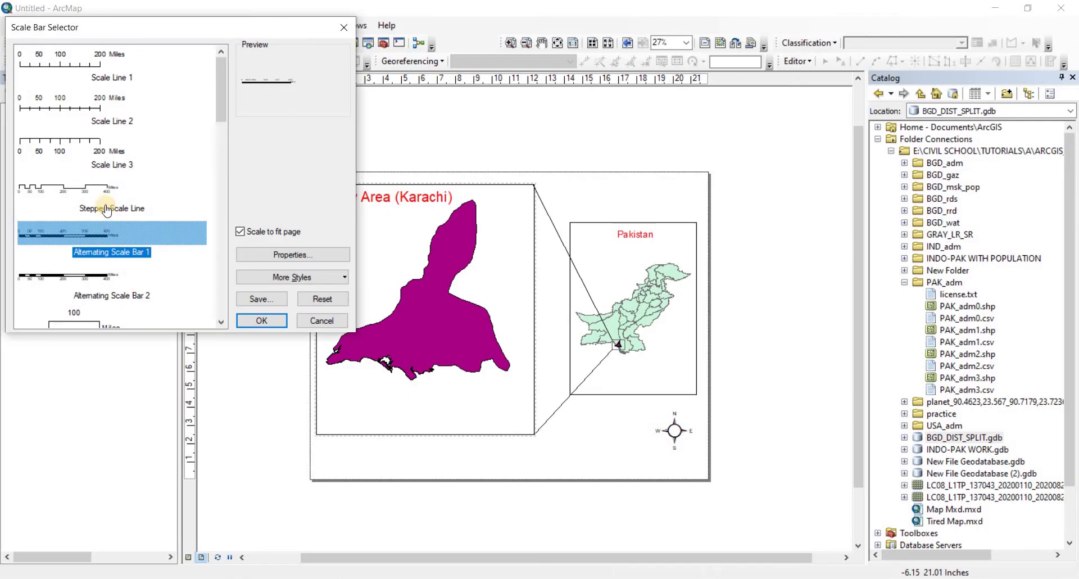
pyautogui.click(115, 275)
pyautogui.click(117, 240)
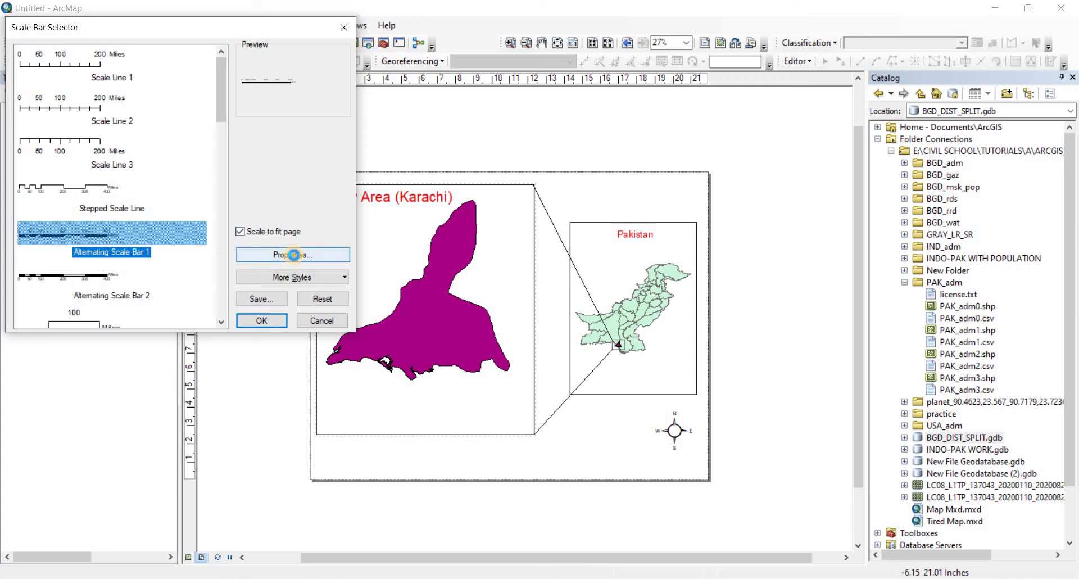
# - Set the scale bar's division units to Kilometers and insert it into the layout
pyautogui.click(284, 255)
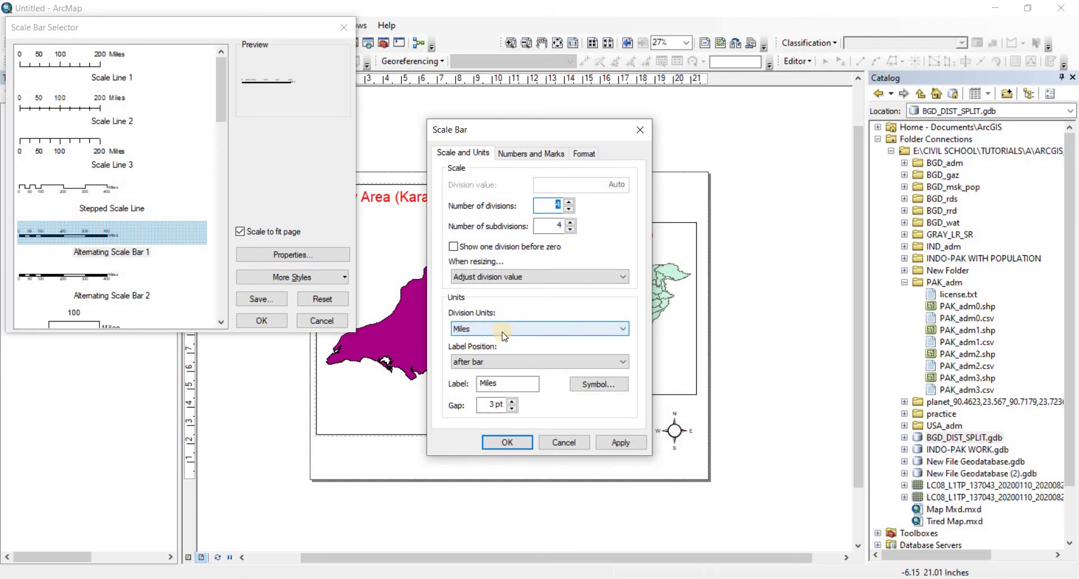
pyautogui.click(624, 329)
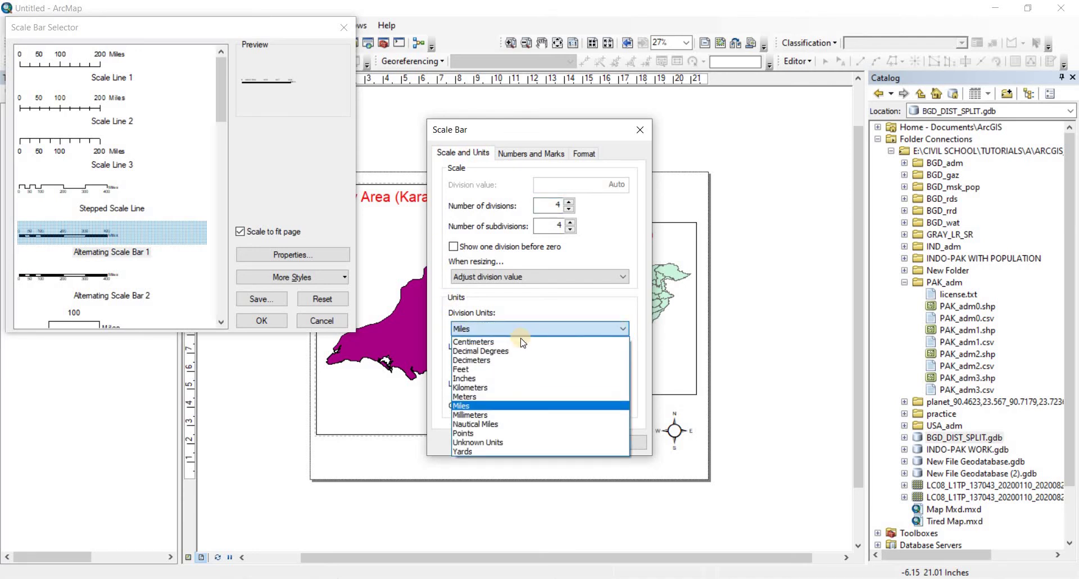
pyautogui.click(481, 388)
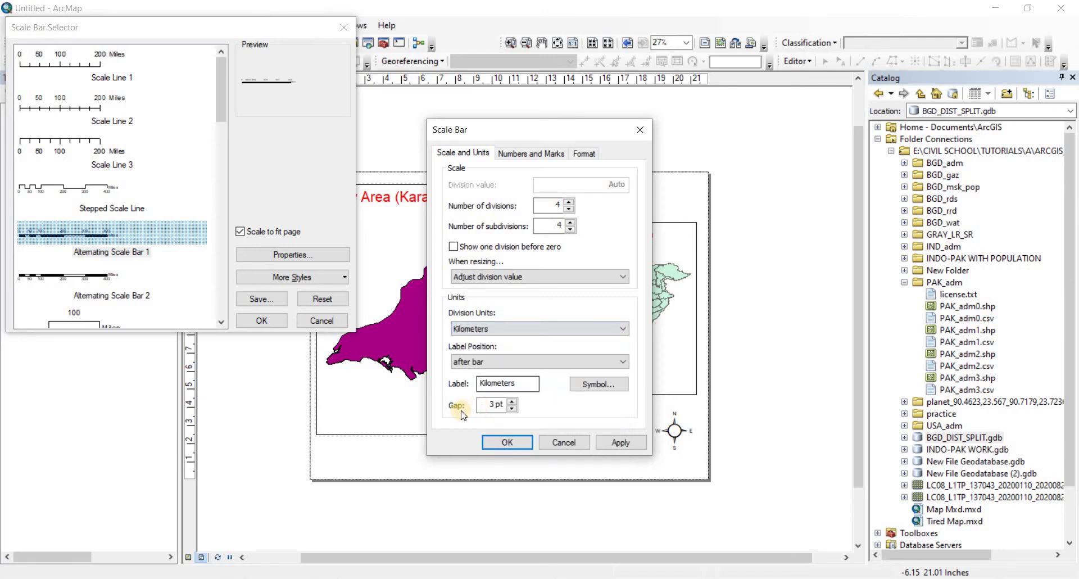
pyautogui.click(523, 155)
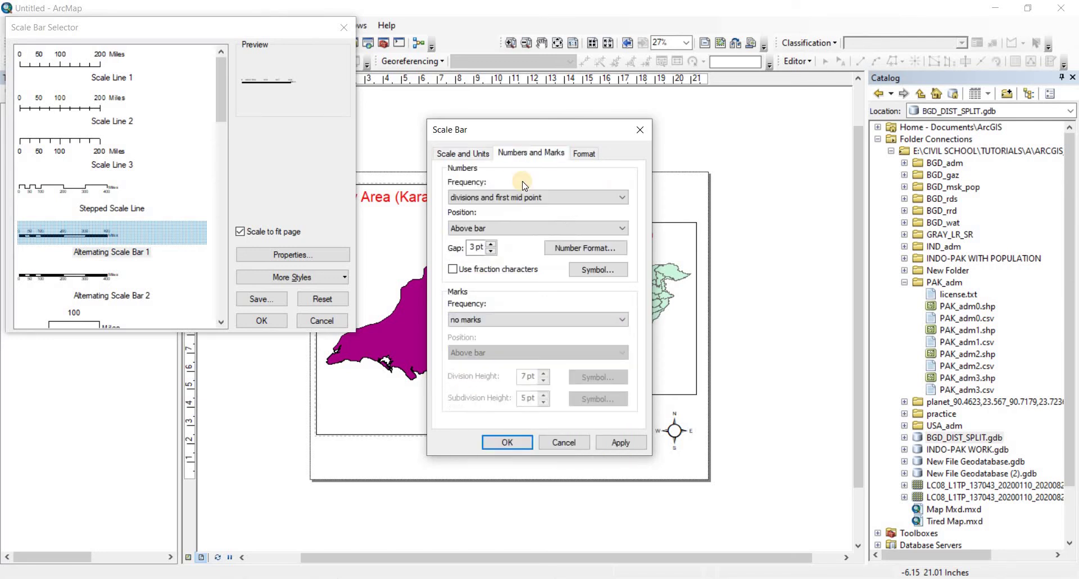
pyautogui.click(585, 154)
pyautogui.click(466, 153)
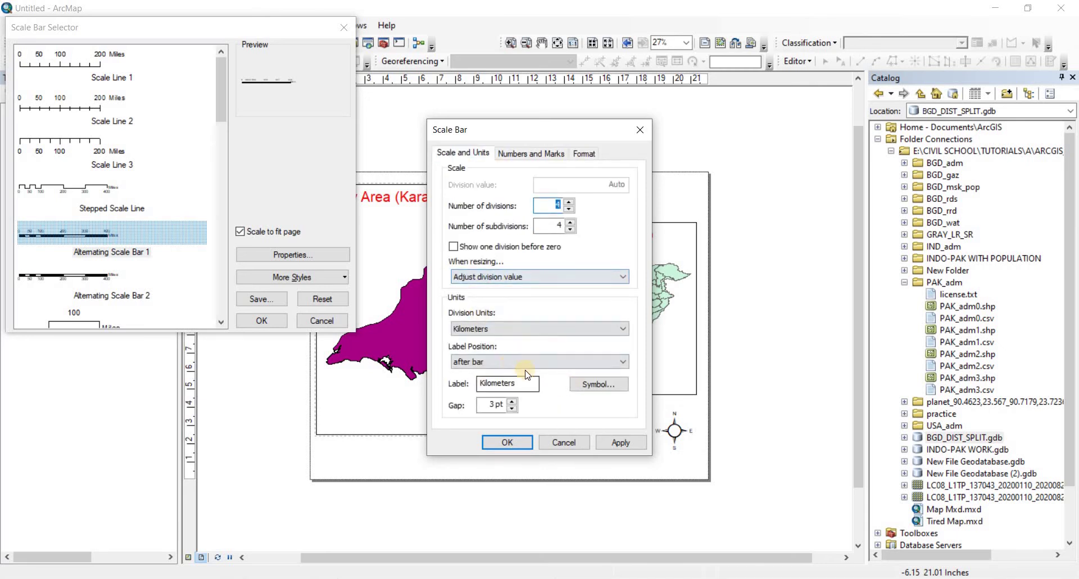
pyautogui.click(618, 444)
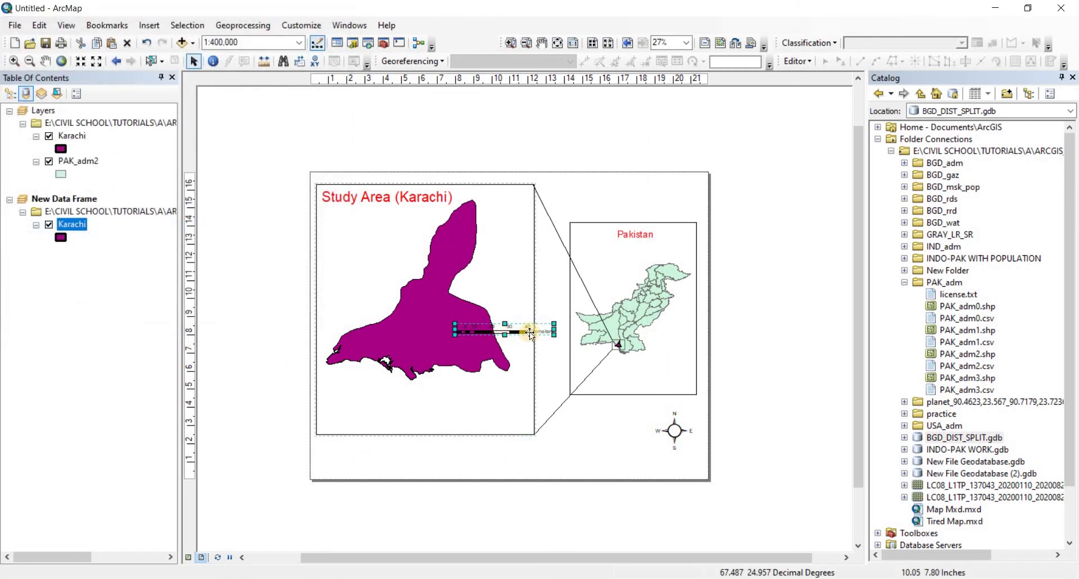
# - Move the scale bar to the lower edge of the Pakistan data frame, below the country map
pyautogui.scroll(5, 534, 332)
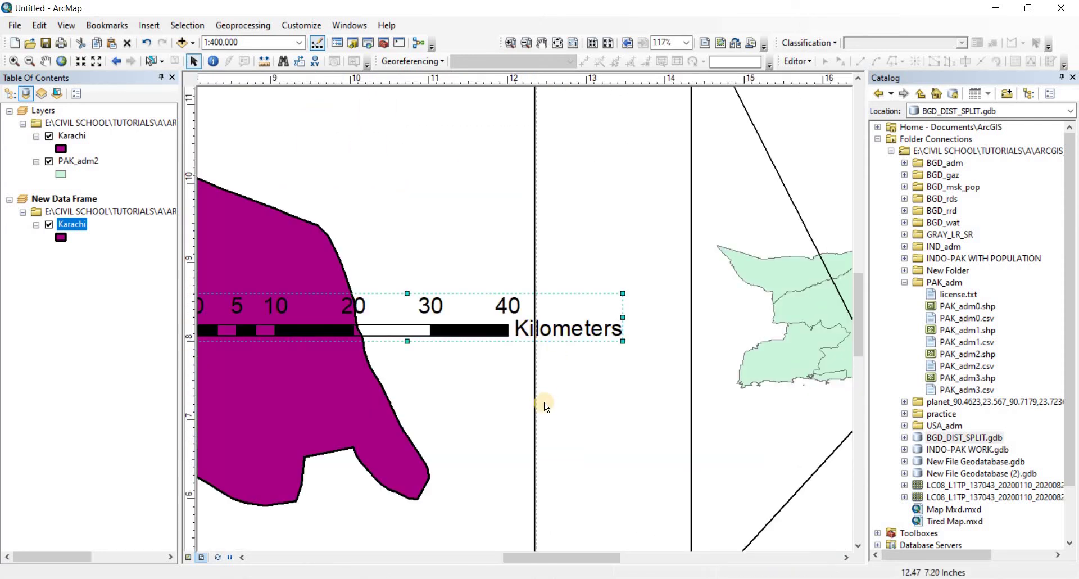
pyautogui.scroll(-4, 544, 403)
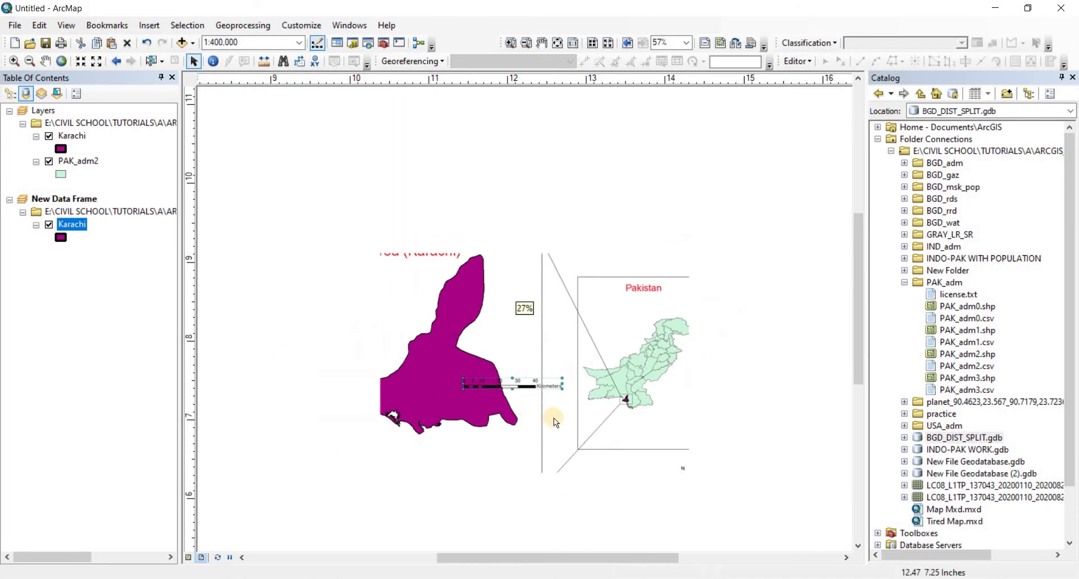
pyautogui.moveTo(521, 385); pyautogui.dragTo(654, 440)
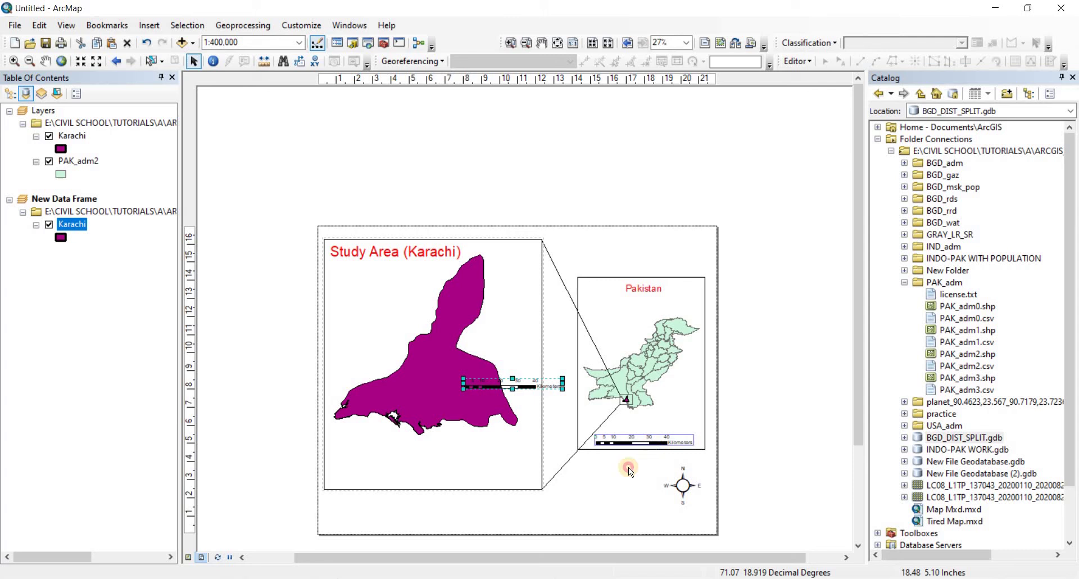
# - Start a new scale text in the Centimeters = Kilometers style and set its page units to Inches
pyautogui.click(150, 26)
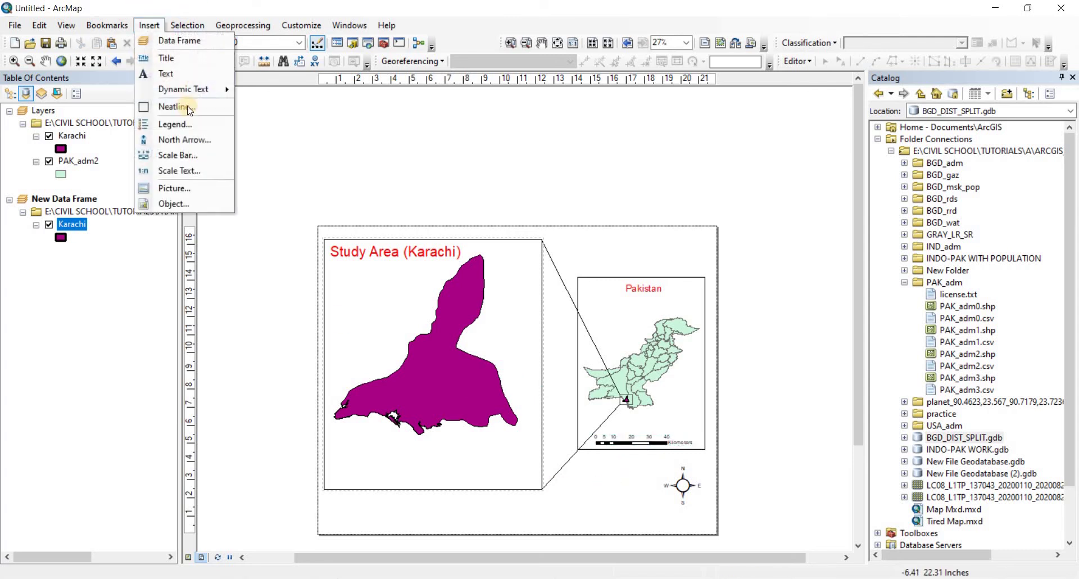
pyautogui.click(180, 171)
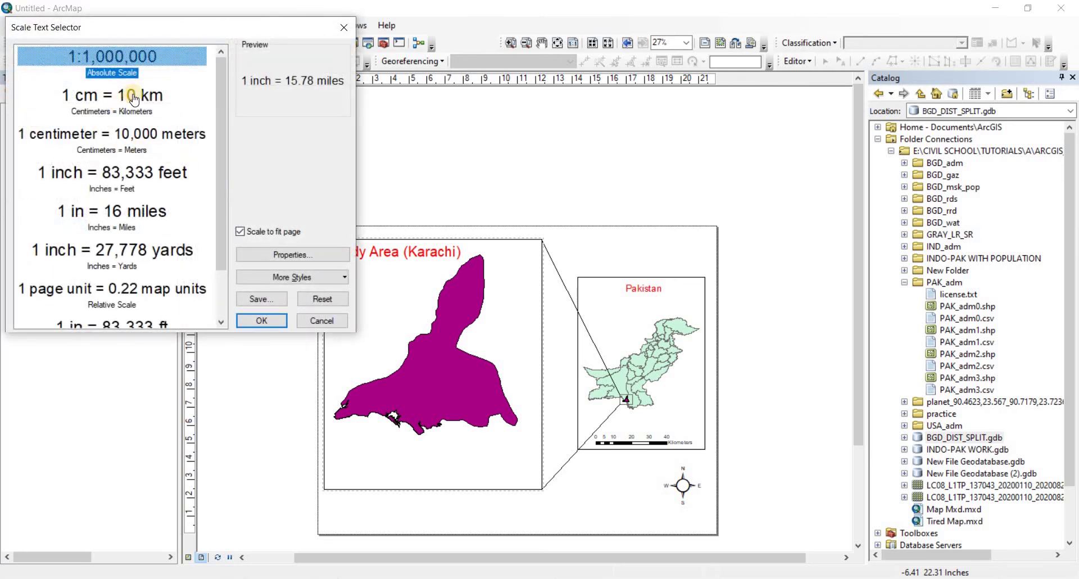
pyautogui.click(134, 100)
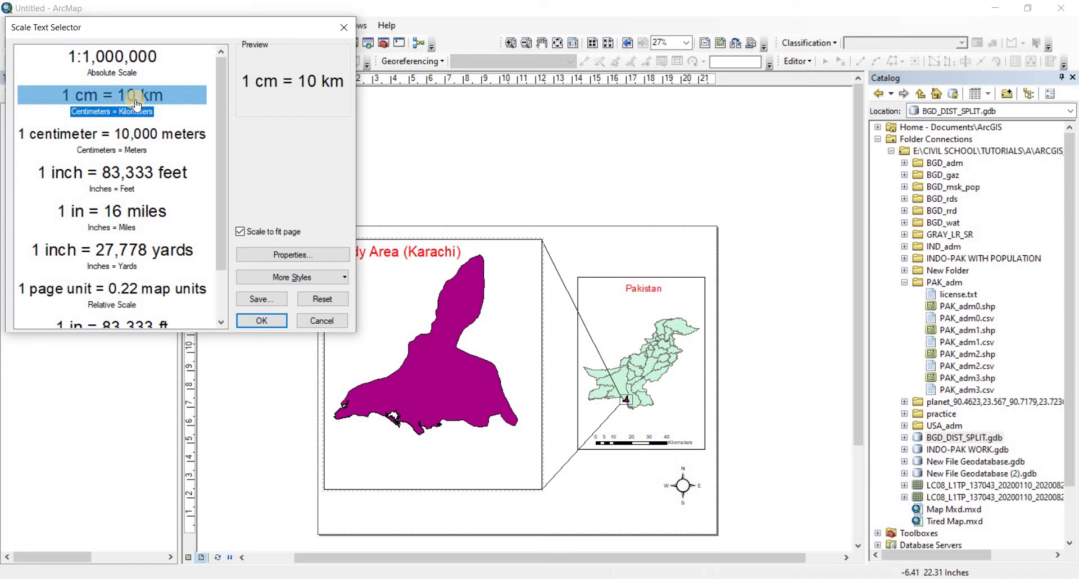
pyautogui.click(287, 253)
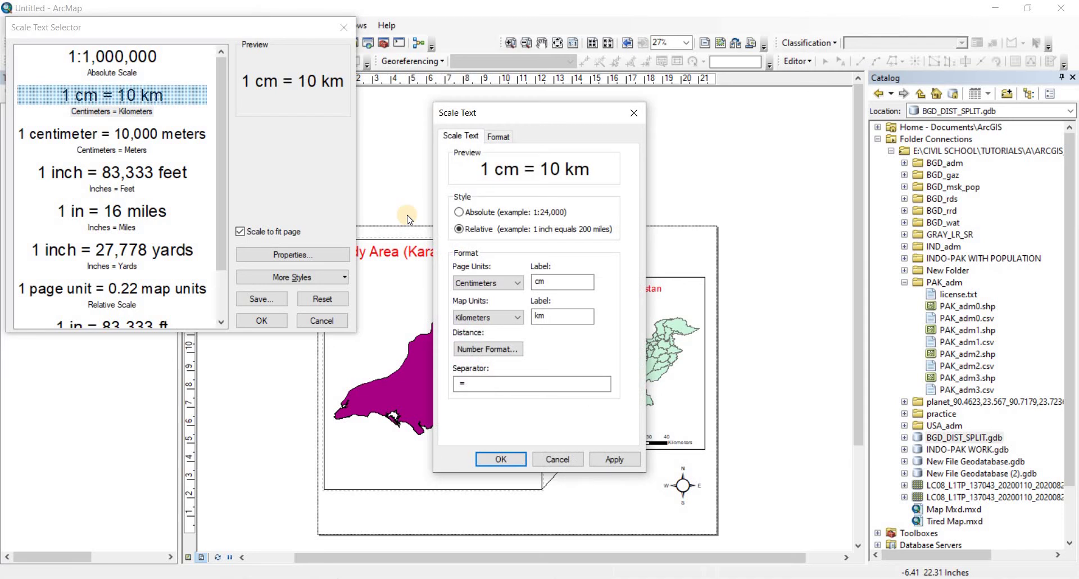
pyautogui.click(502, 287)
pyautogui.click(492, 303)
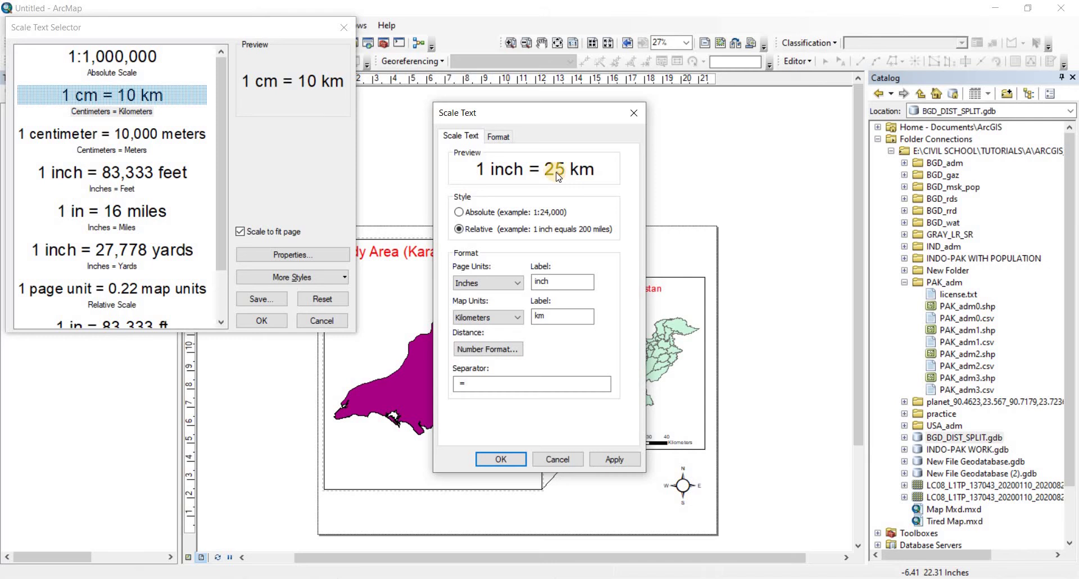
# - Try Feet as the scale text's map units and return them to Kilometers with the label "kilometers"
pyautogui.click(515, 318)
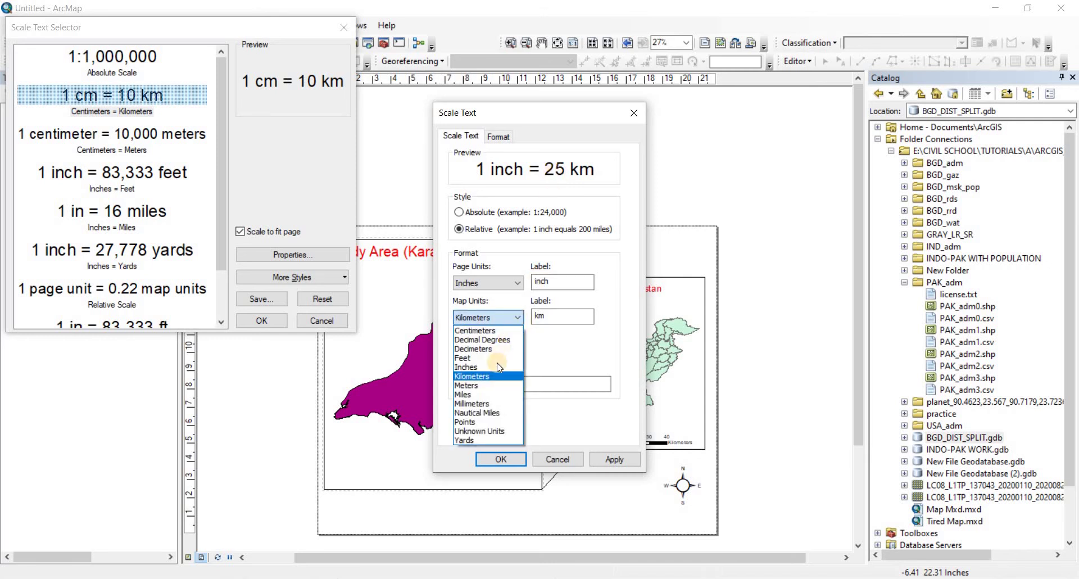
pyautogui.click(490, 358)
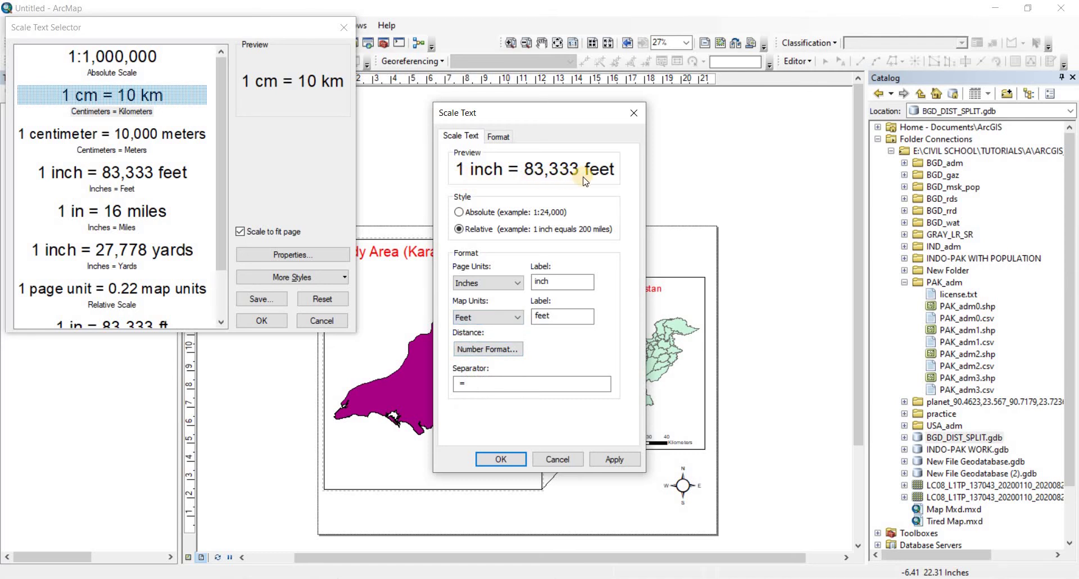
pyautogui.click(508, 318)
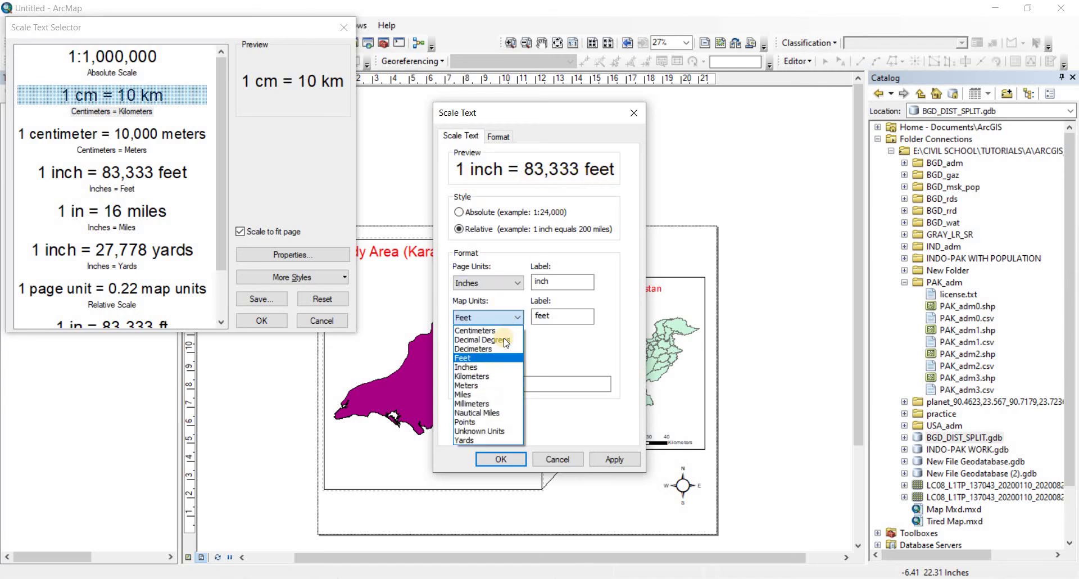
pyautogui.click(491, 376)
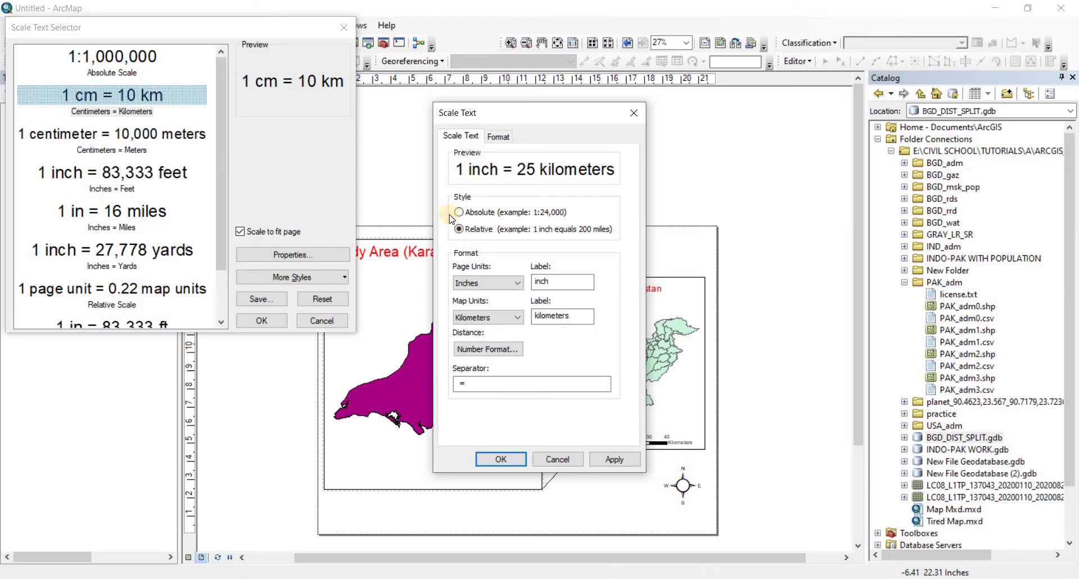
# - Insert the configured scale text and place it just above the scale bar inside the Pakistan data frame
pyautogui.click(614, 459)
pyautogui.click(511, 460)
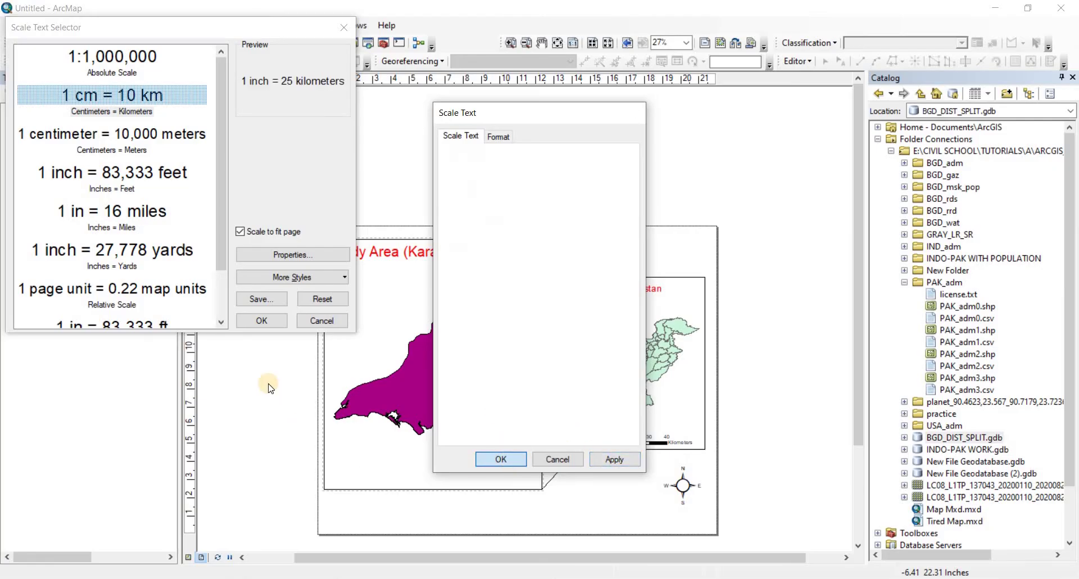
pyautogui.click(260, 324)
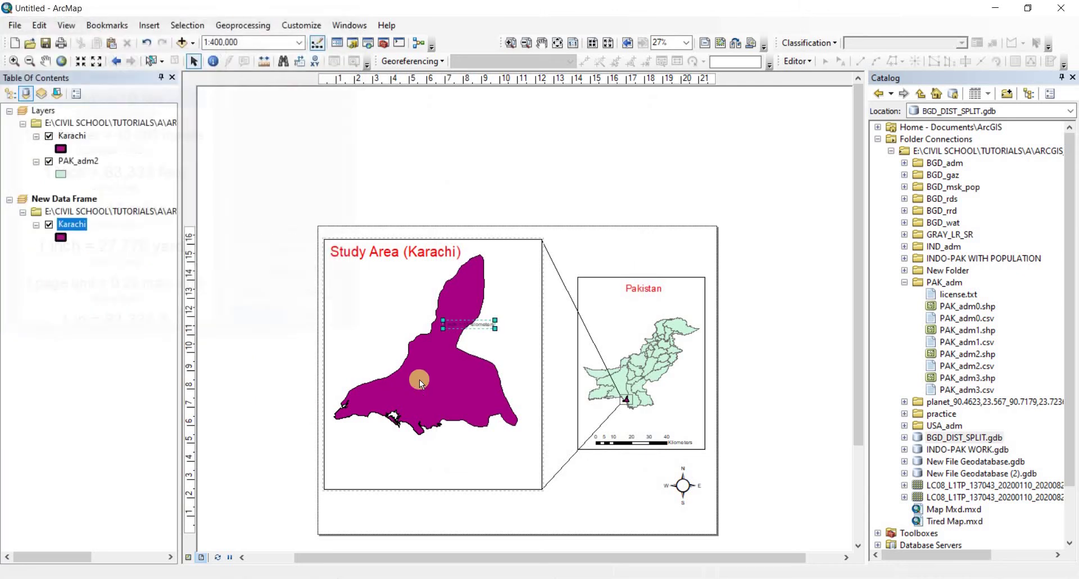
pyautogui.moveTo(541, 330); pyautogui.dragTo(639, 422)
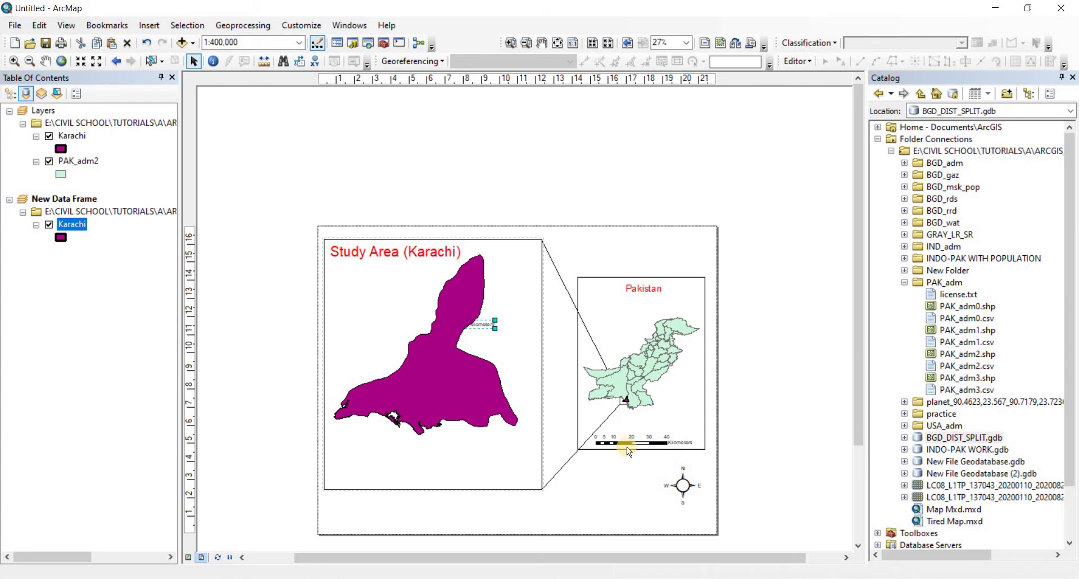
pyautogui.scroll(-4, 639, 422)
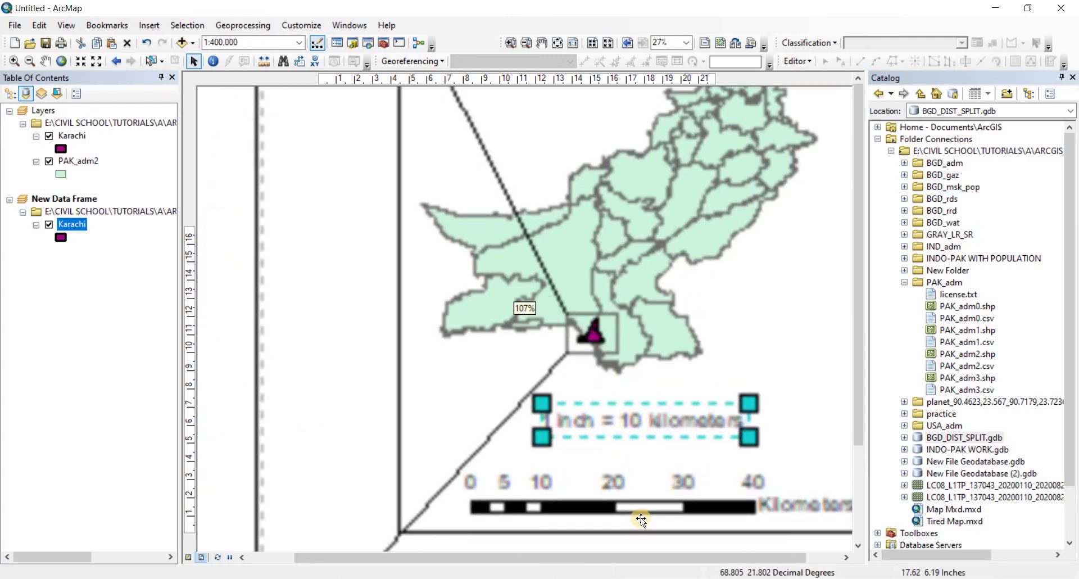
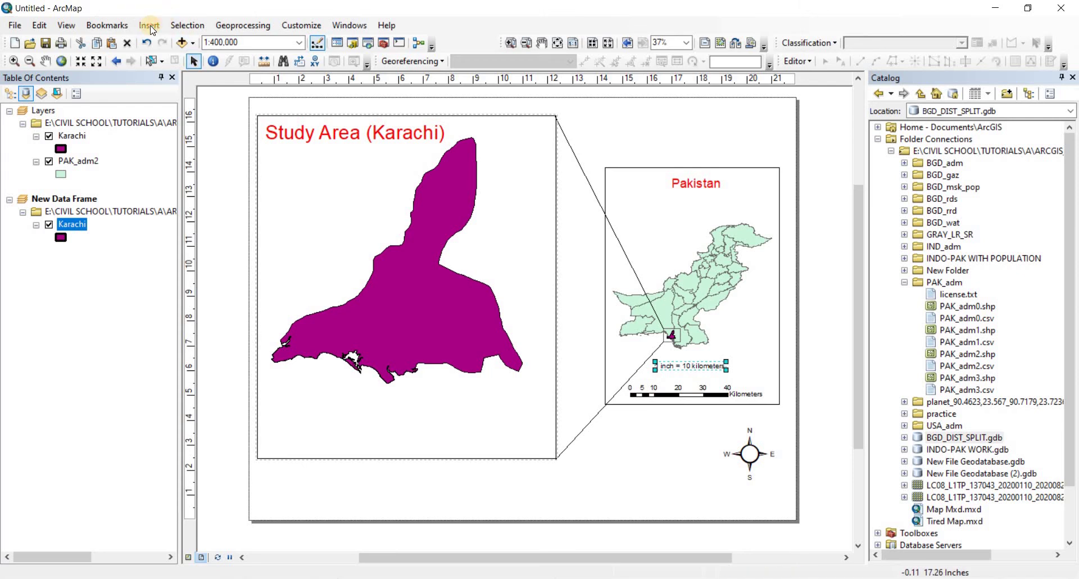
# - Try a two-column legend for the Karachi layer above the Pakistan data frame, and delete it
pyautogui.click(154, 25)
pyautogui.click(175, 122)
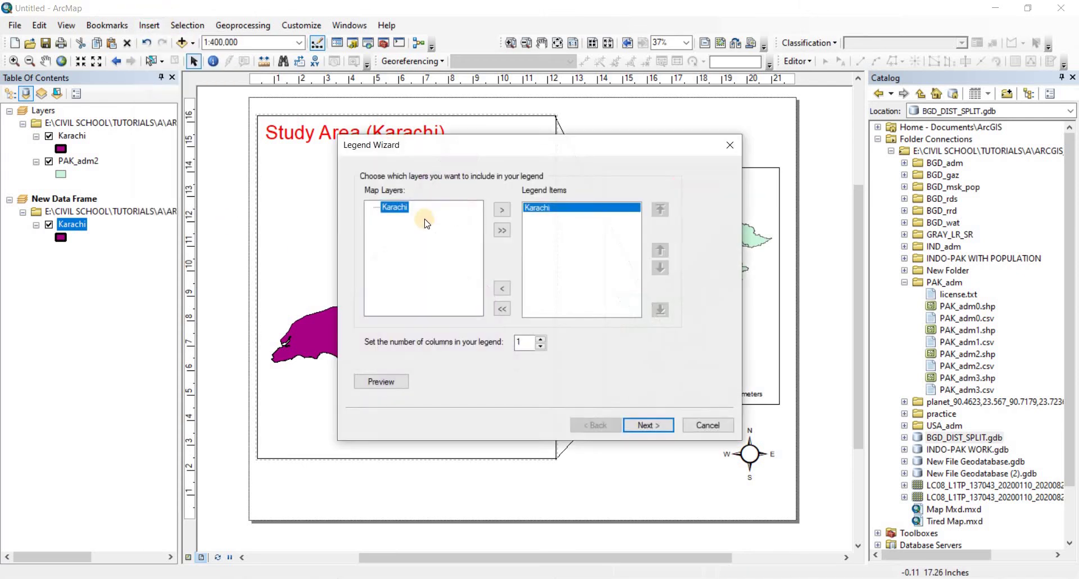
pyautogui.click(541, 339)
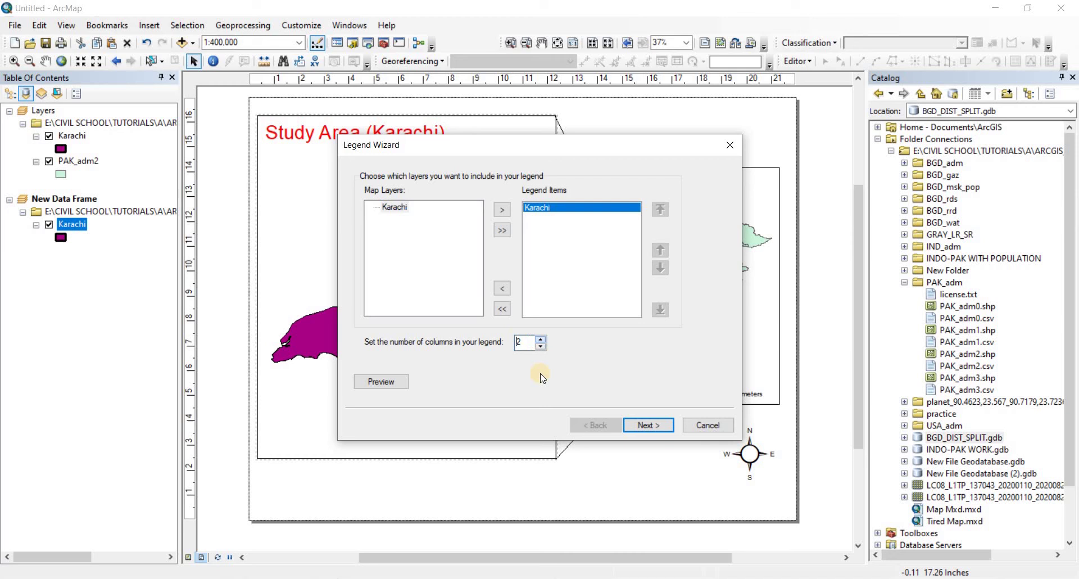
pyautogui.click(652, 426)
pyautogui.click(653, 423)
pyautogui.click(652, 423)
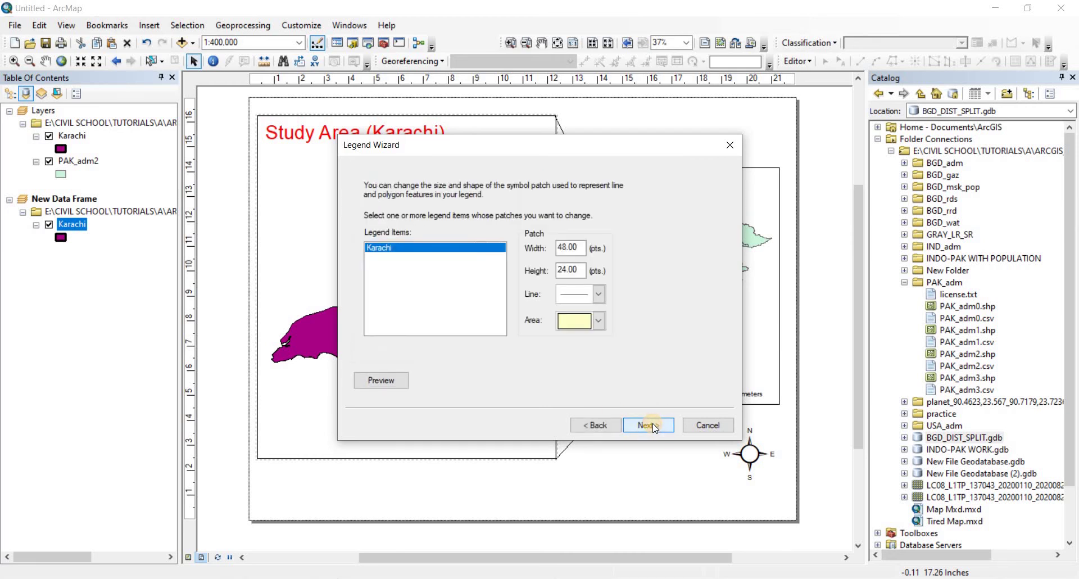
pyautogui.click(653, 423)
pyautogui.click(653, 423)
pyautogui.moveTo(477, 359); pyautogui.dragTo(692, 124)
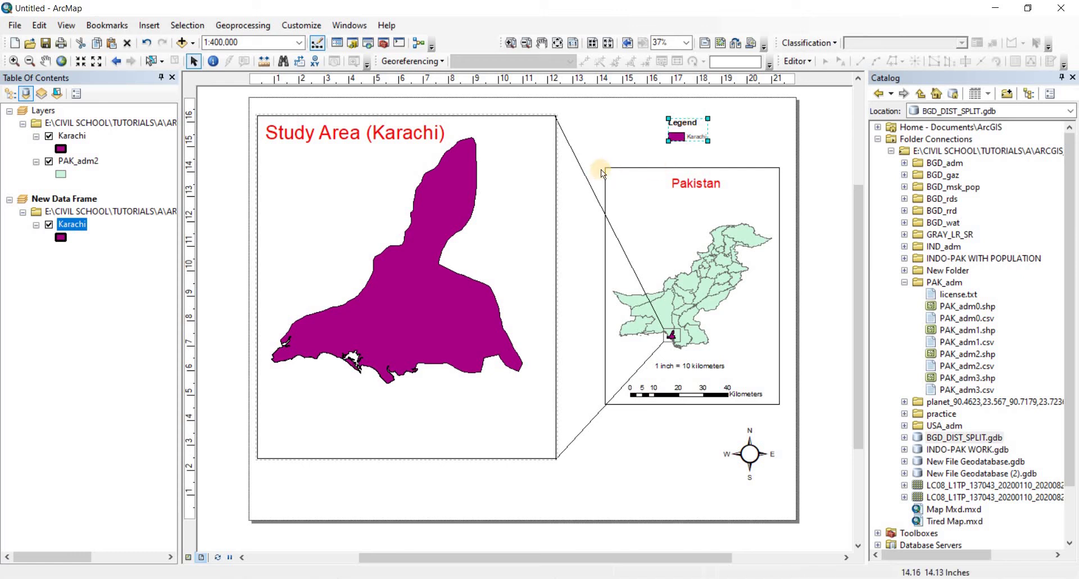
pyautogui.press('Delete')
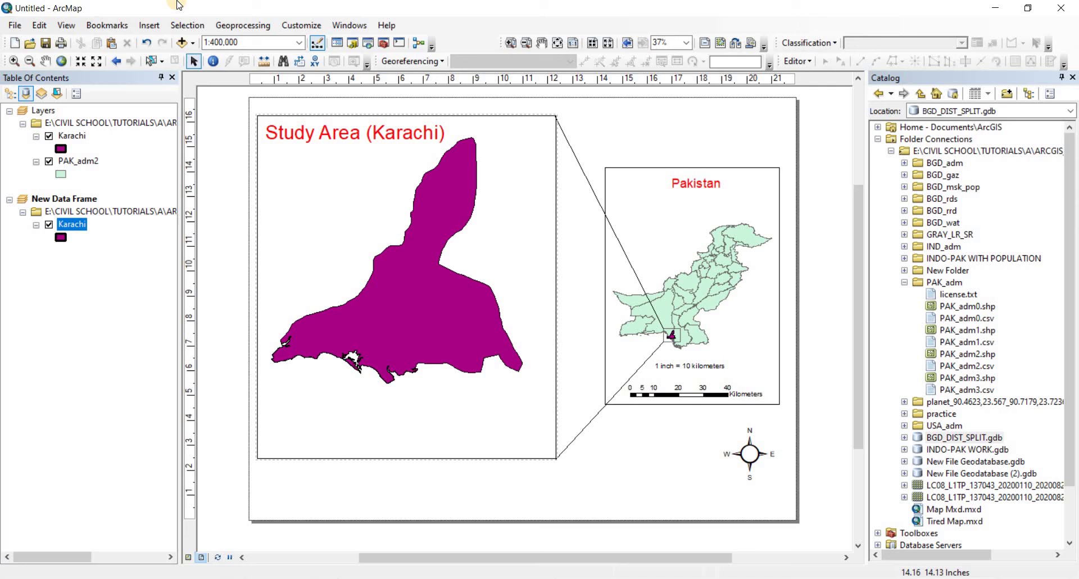
pyautogui.click(104, 162)
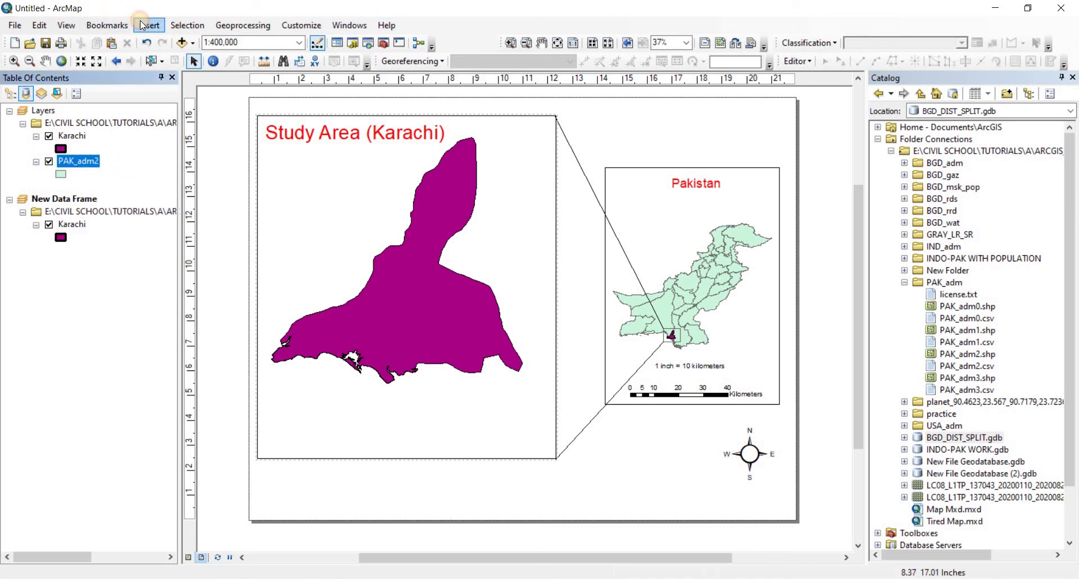
pyautogui.click(148, 25)
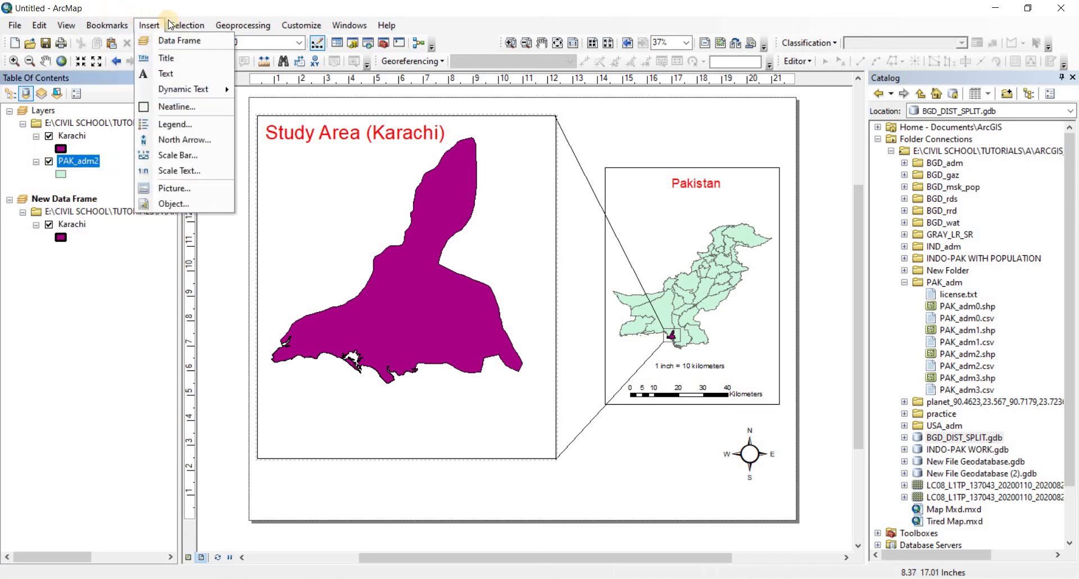
pyautogui.click(174, 124)
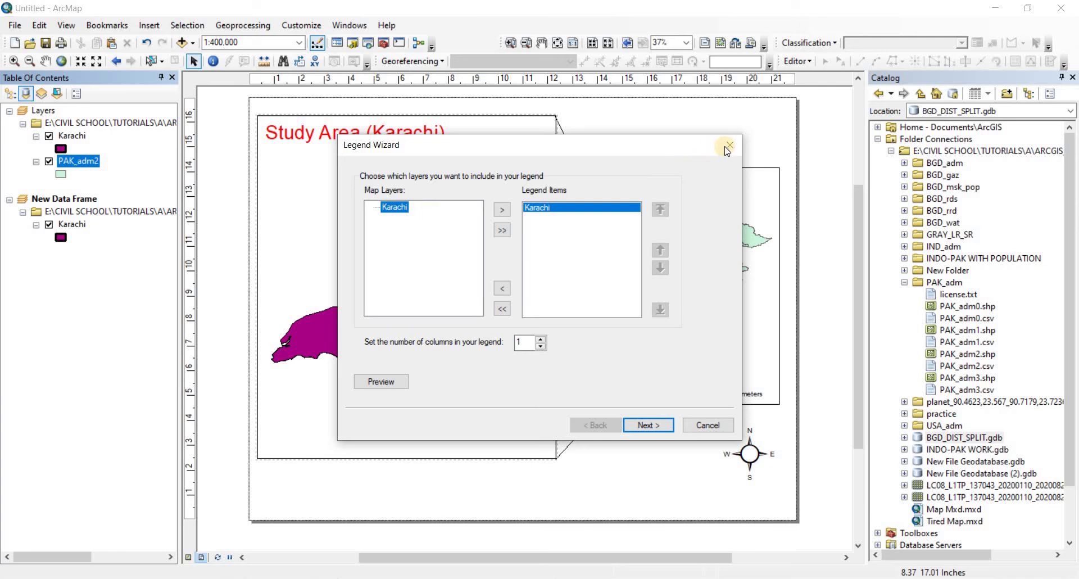
# - Activate the Pakistan data frame and start a legend listing Karachi and PAK_adm2 in two columns
pyautogui.click(669, 232)
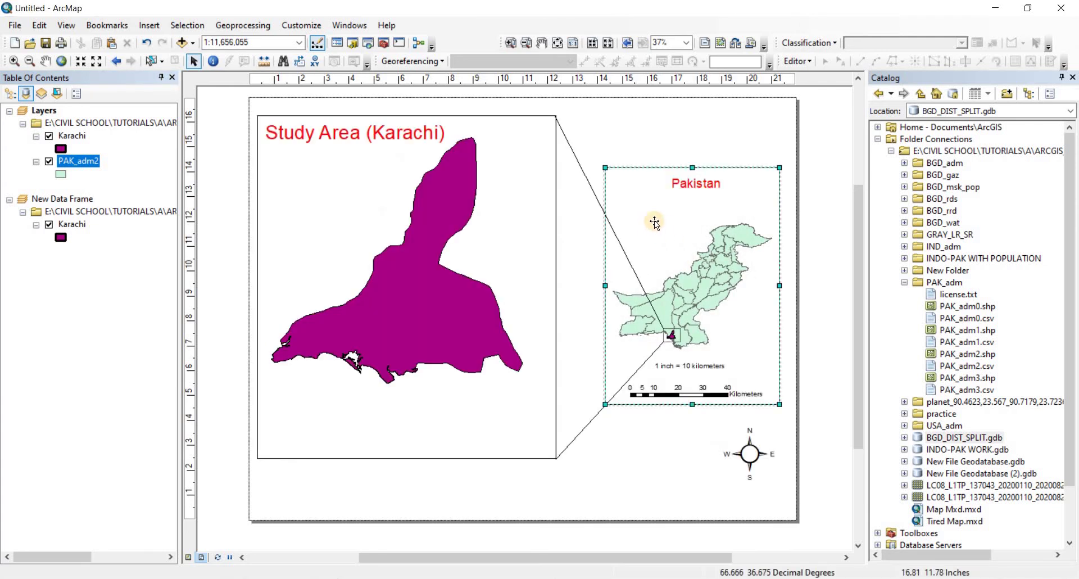
pyautogui.rightClick(657, 225)
pyautogui.click(697, 475)
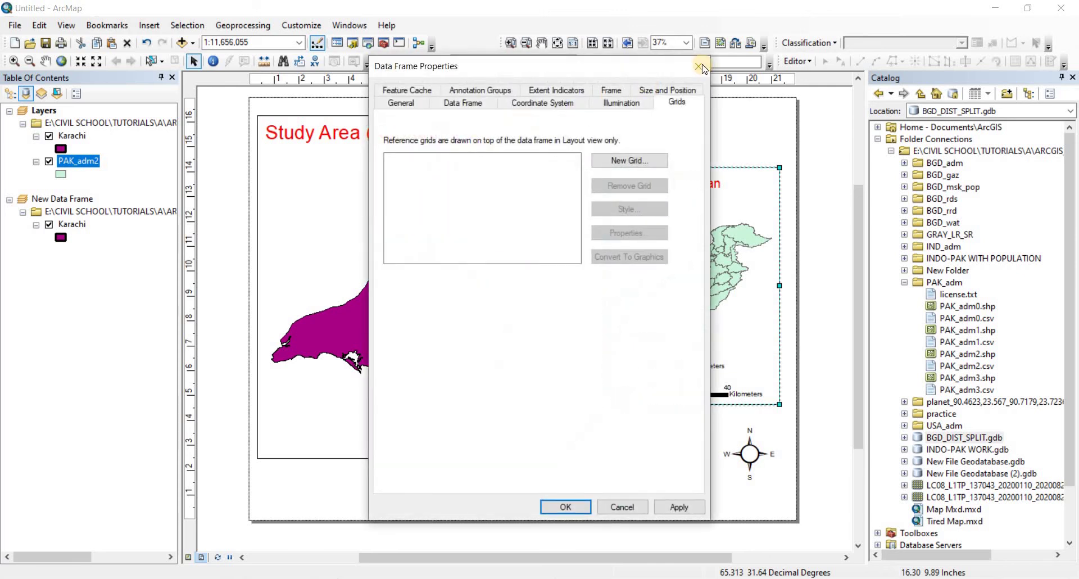
pyautogui.click(698, 66)
pyautogui.click(148, 25)
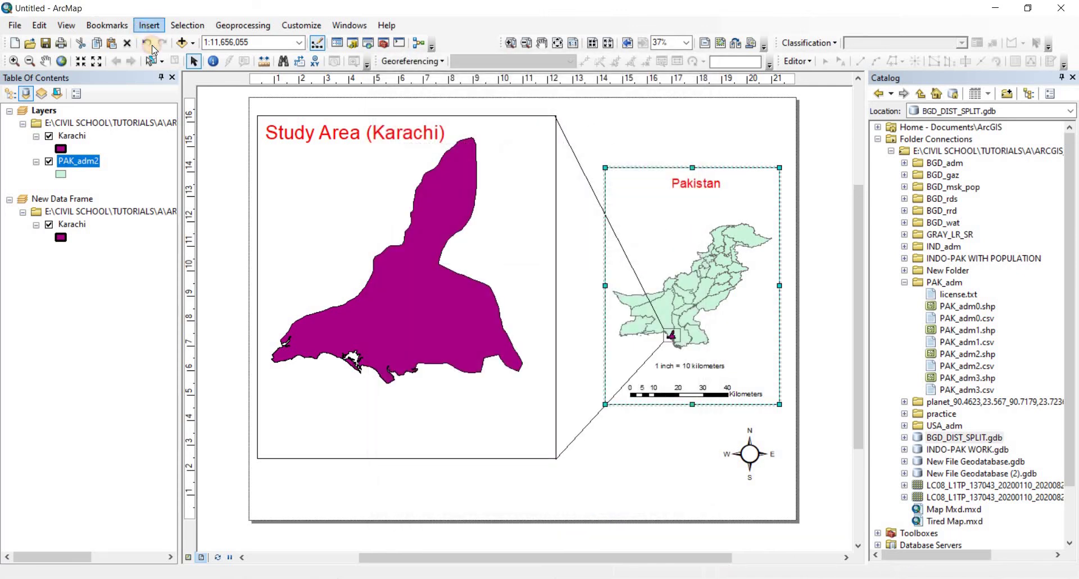
pyautogui.click(168, 124)
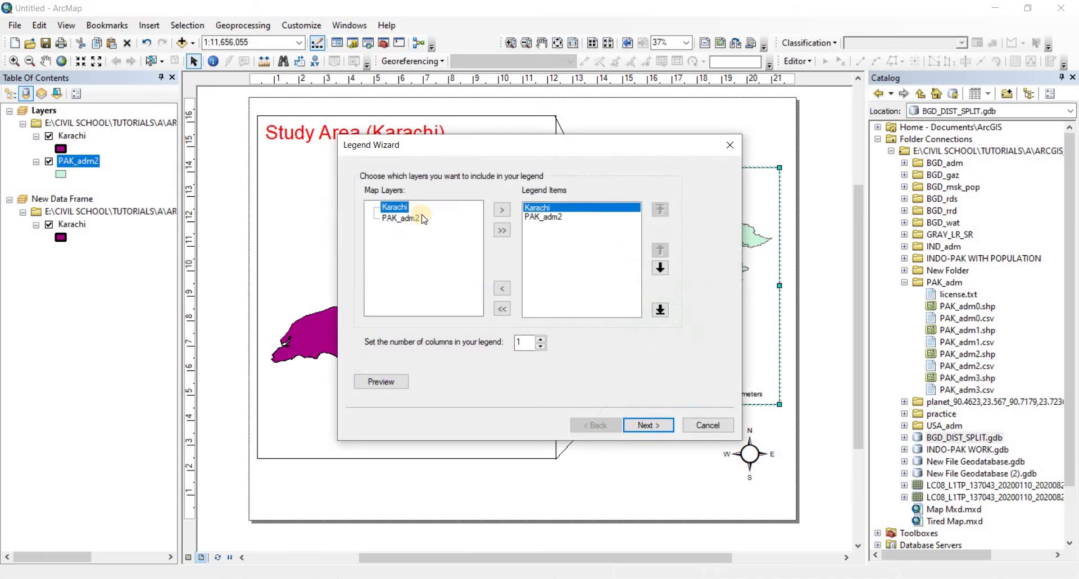
pyautogui.click(542, 340)
# - Finish the legend with its default title, frame and patch settings and place it above the Pakistan data frame
pyautogui.click(646, 427)
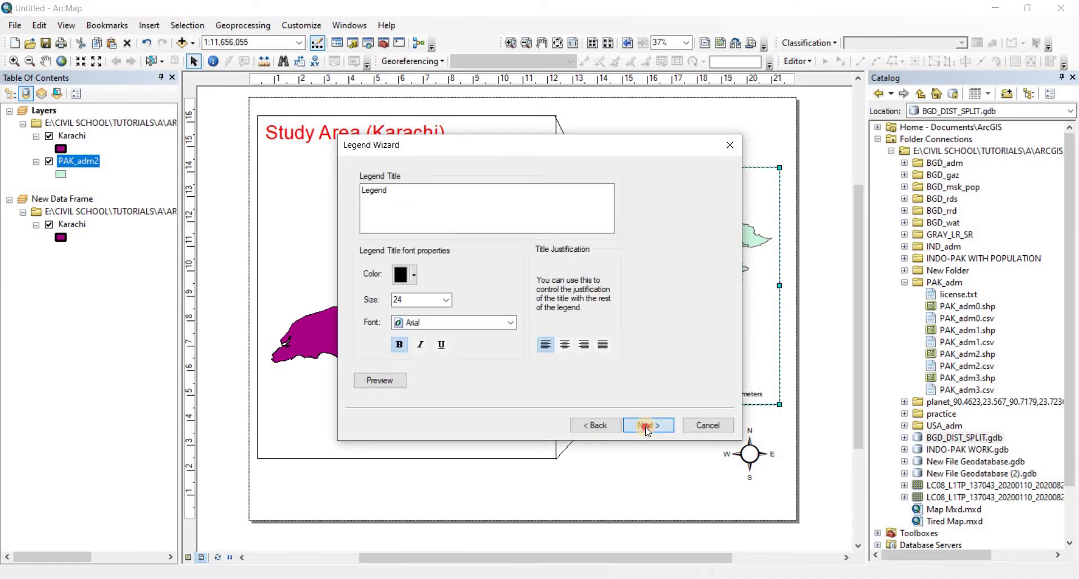
pyautogui.click(646, 426)
pyautogui.click(646, 427)
pyautogui.click(648, 431)
pyautogui.click(646, 438)
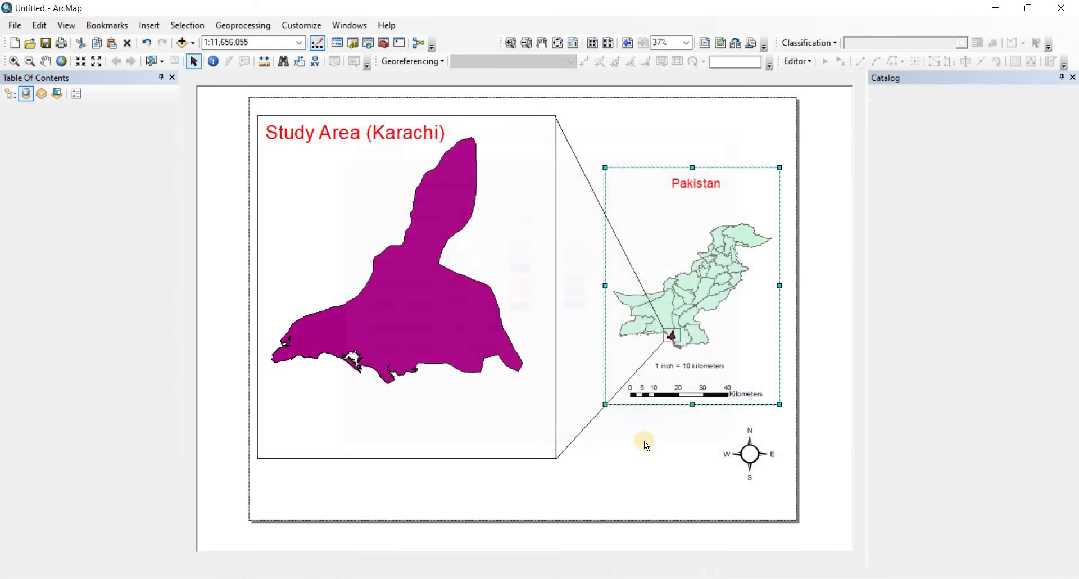
pyautogui.moveTo(501, 375); pyautogui.dragTo(703, 127)
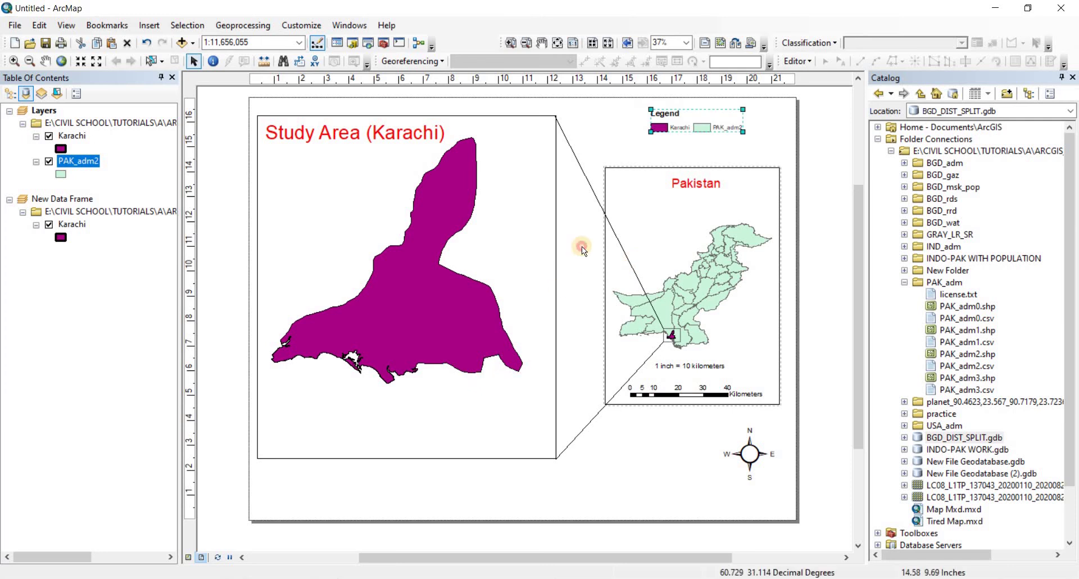
pyautogui.click(71, 230)
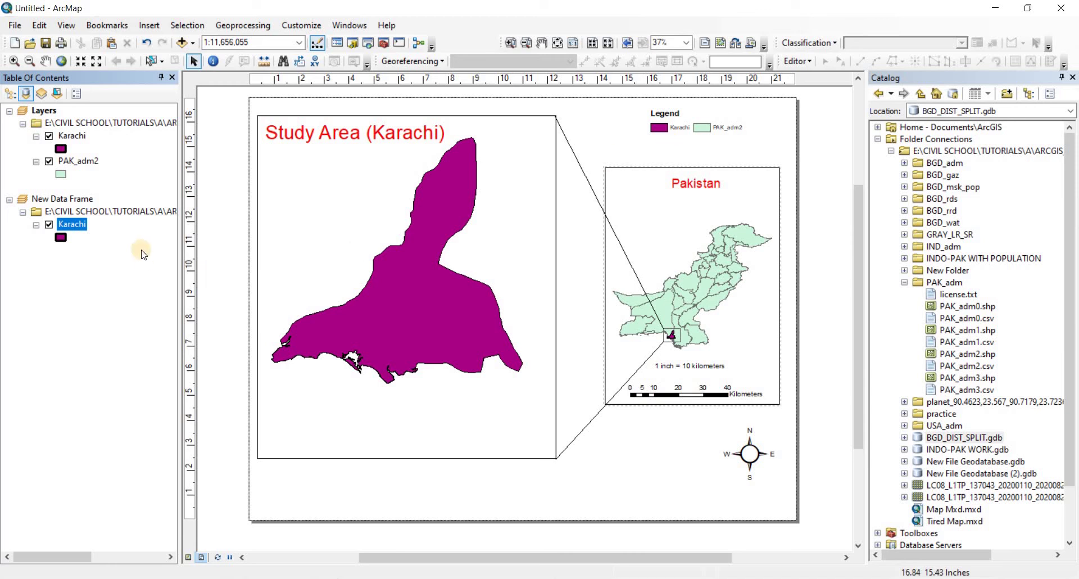
pyautogui.click(696, 226)
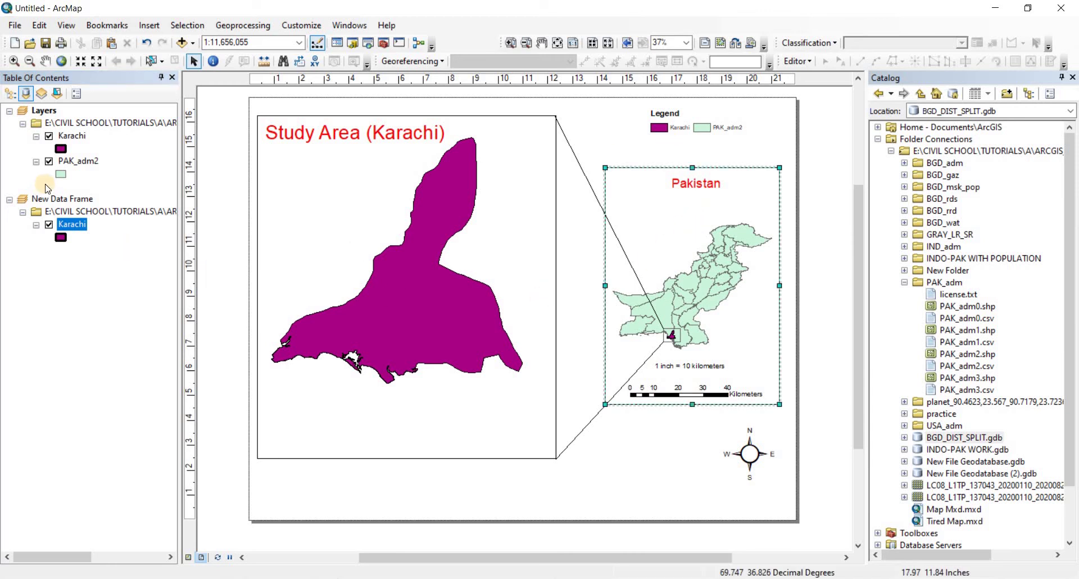
pyautogui.click(79, 161)
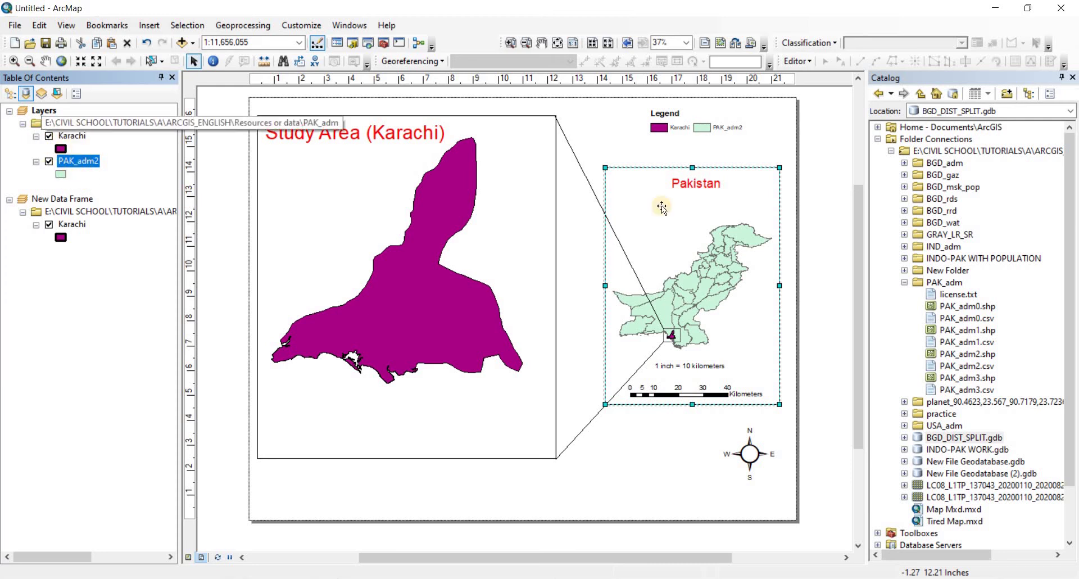
# - Set the legend's width to 7 in in its size and position properties
pyautogui.click(681, 131)
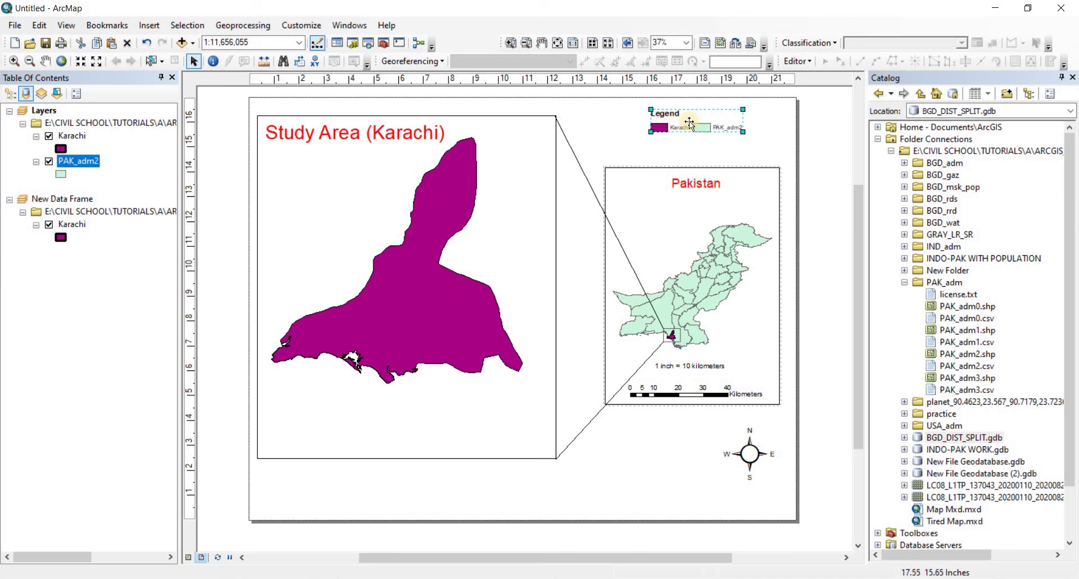
pyautogui.rightClick(699, 120)
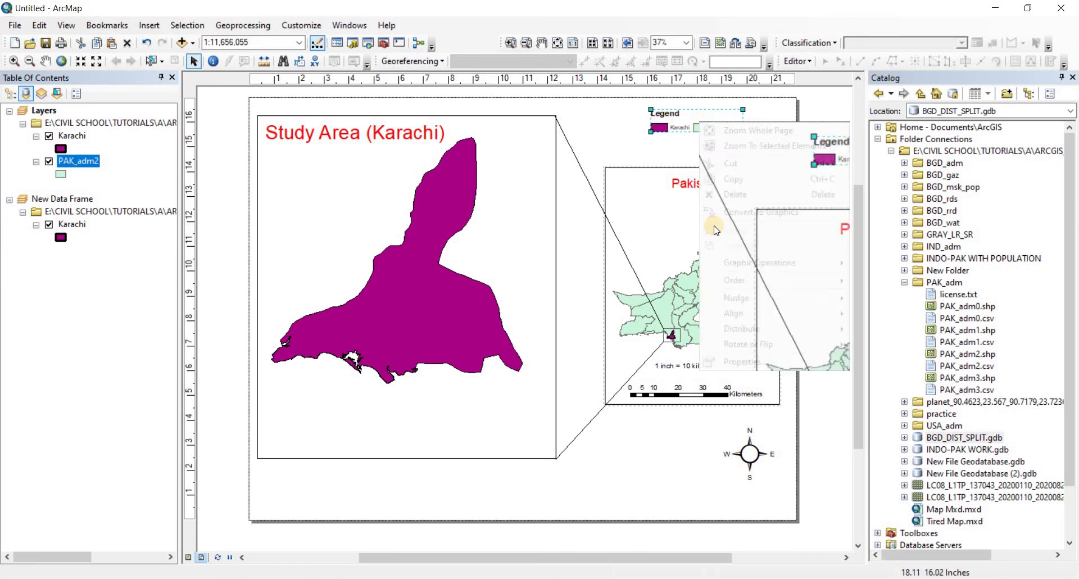
pyautogui.click(721, 357)
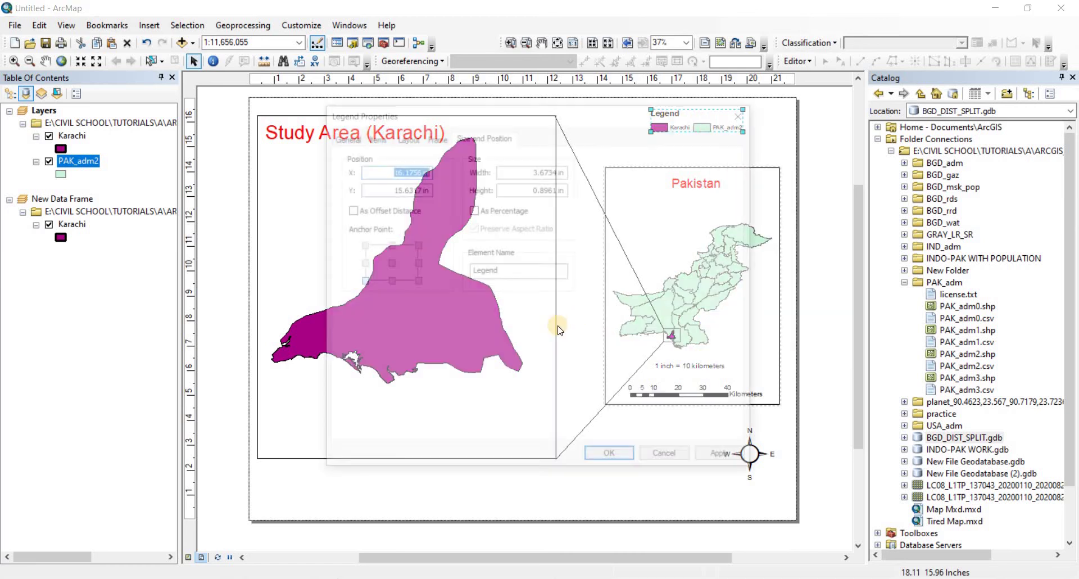
pyautogui.moveTo(554, 113); pyautogui.dragTo(360, 116)
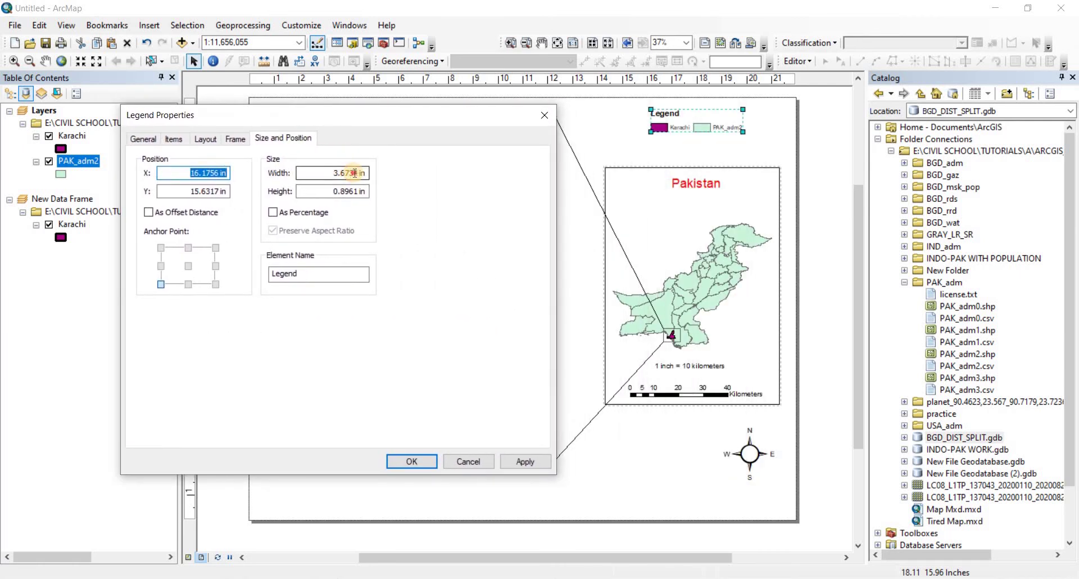
pyautogui.doubleClick(346, 174)
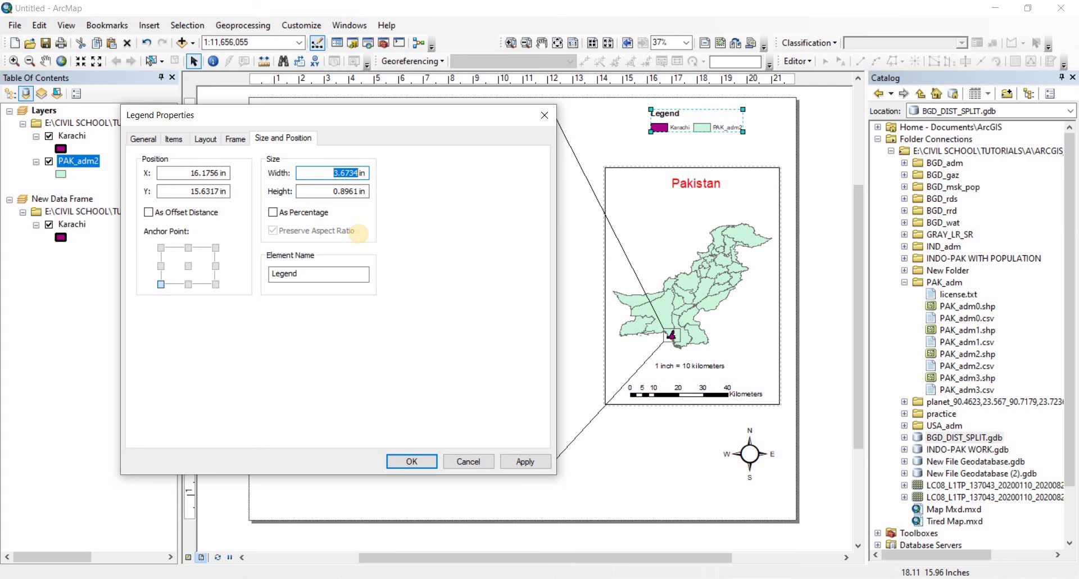
pyautogui.click(329, 191)
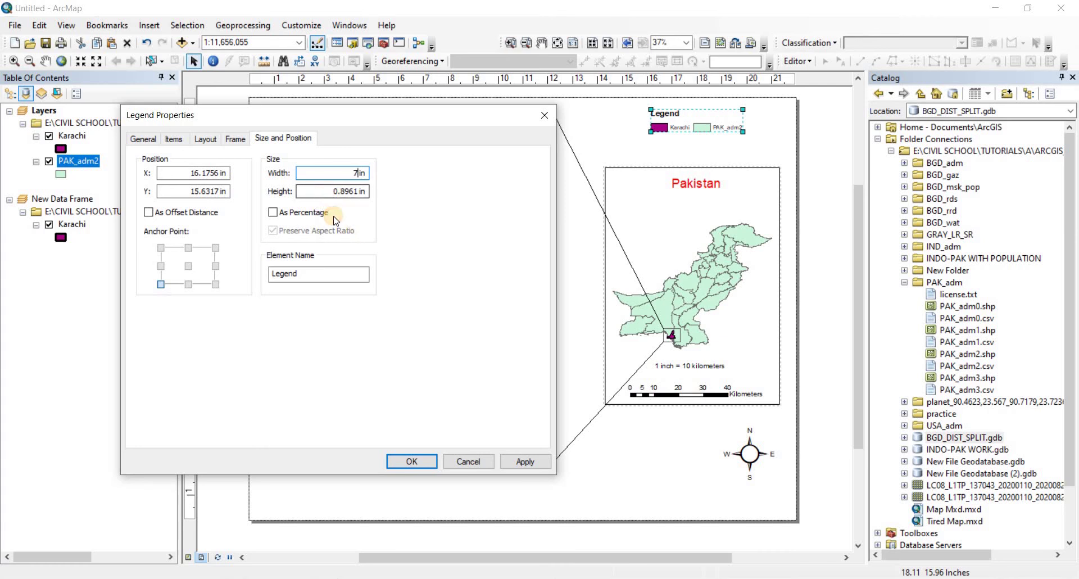
pyautogui.click(505, 460)
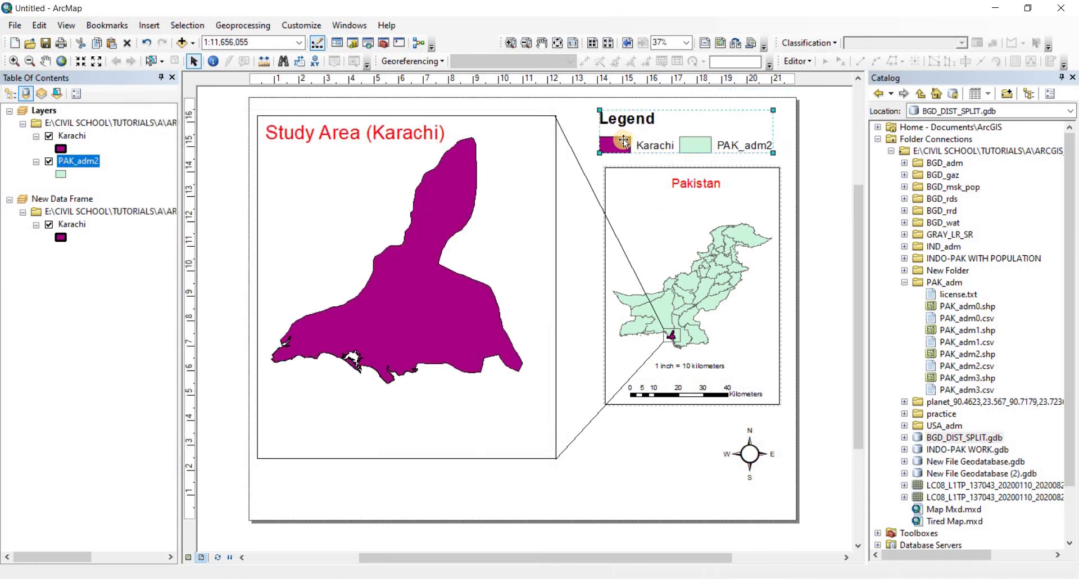
# - Convert the legend to graphics and ungroup it into separate elements
pyautogui.rightClick(621, 141)
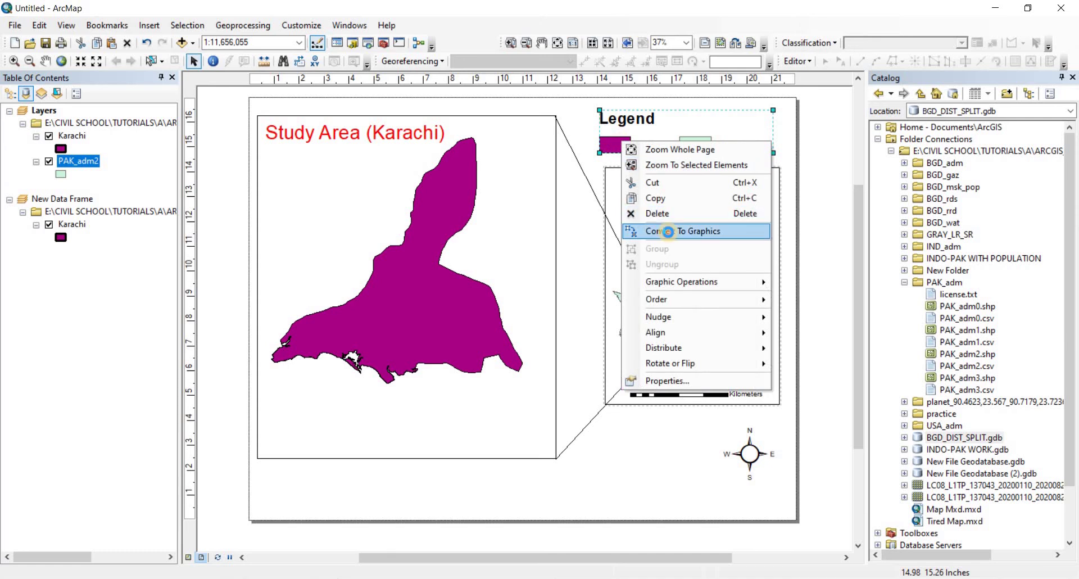
pyautogui.click(670, 232)
pyautogui.rightClick(622, 142)
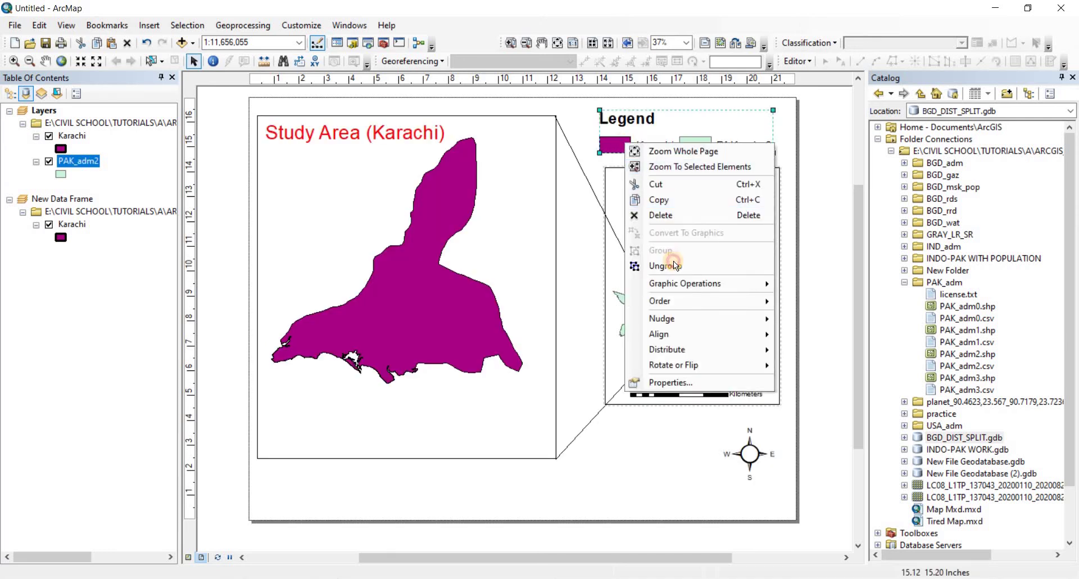
pyautogui.click(674, 260)
# - Move the Legend title below the Karachi frame and place the Karachi and PAK_adm2 entries side by side beneath it
pyautogui.click(637, 134)
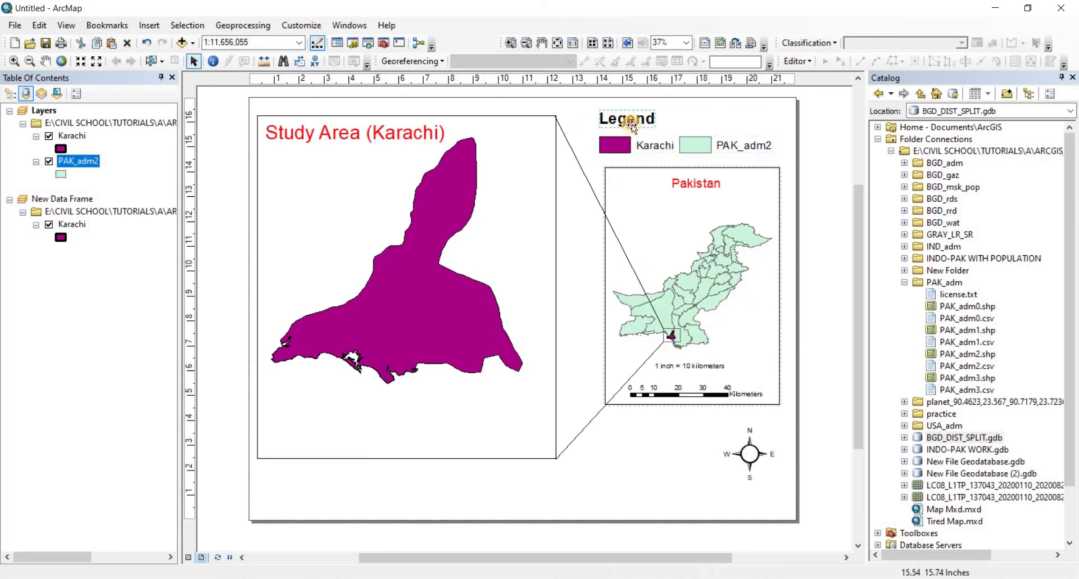
pyautogui.moveTo(631, 124); pyautogui.dragTo(527, 474)
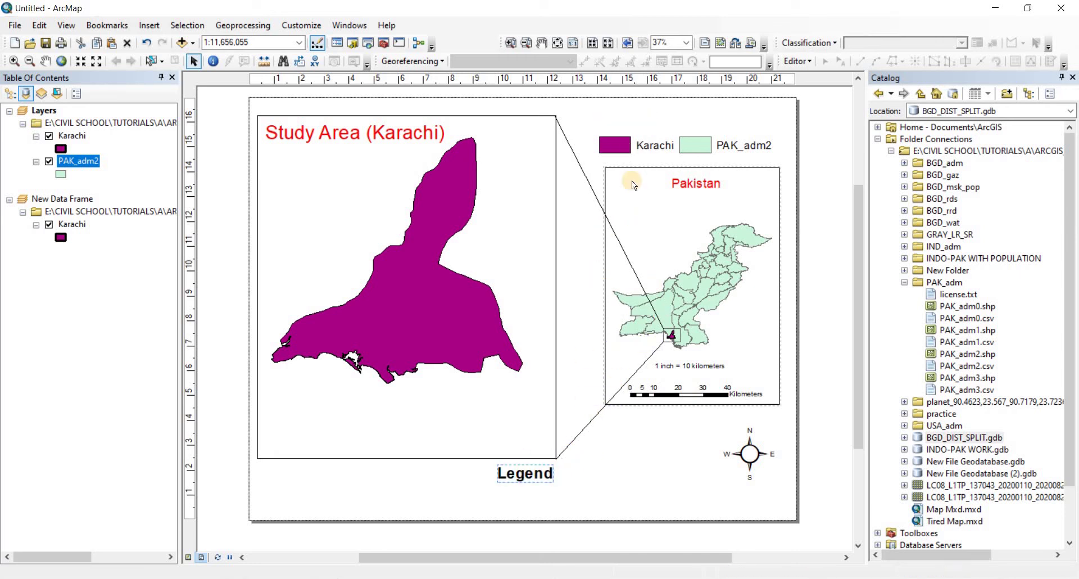
pyautogui.moveTo(613, 147); pyautogui.dragTo(422, 504)
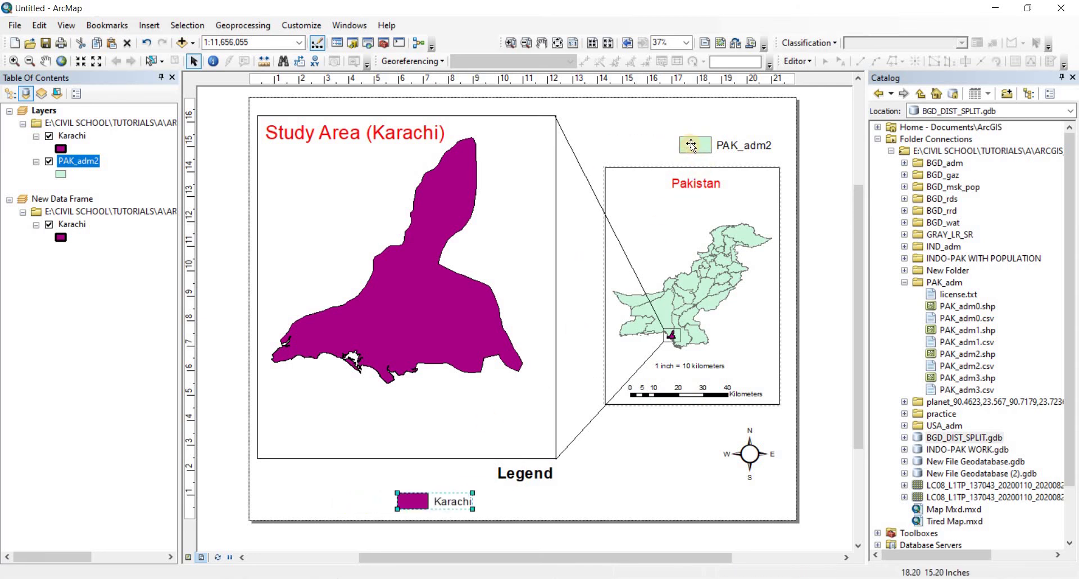
pyautogui.moveTo(693, 145); pyautogui.dragTo(535, 502)
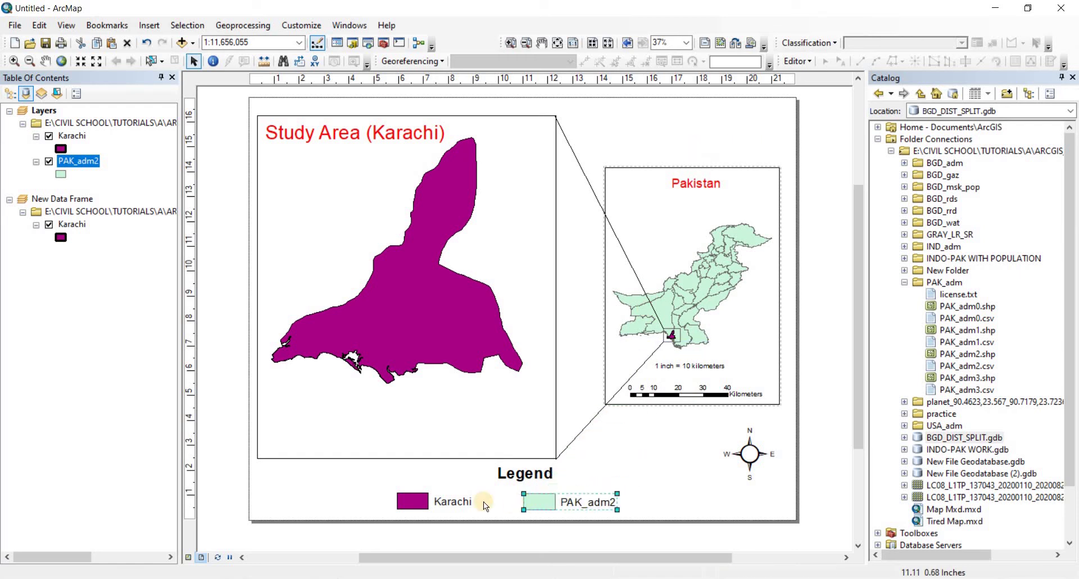
# - Align the Karachi and PAK_adm2 legend entries to each other by their vertical center
pyautogui.keyDown('shift'); pyautogui.click(412, 505); pyautogui.keyUp('shift')
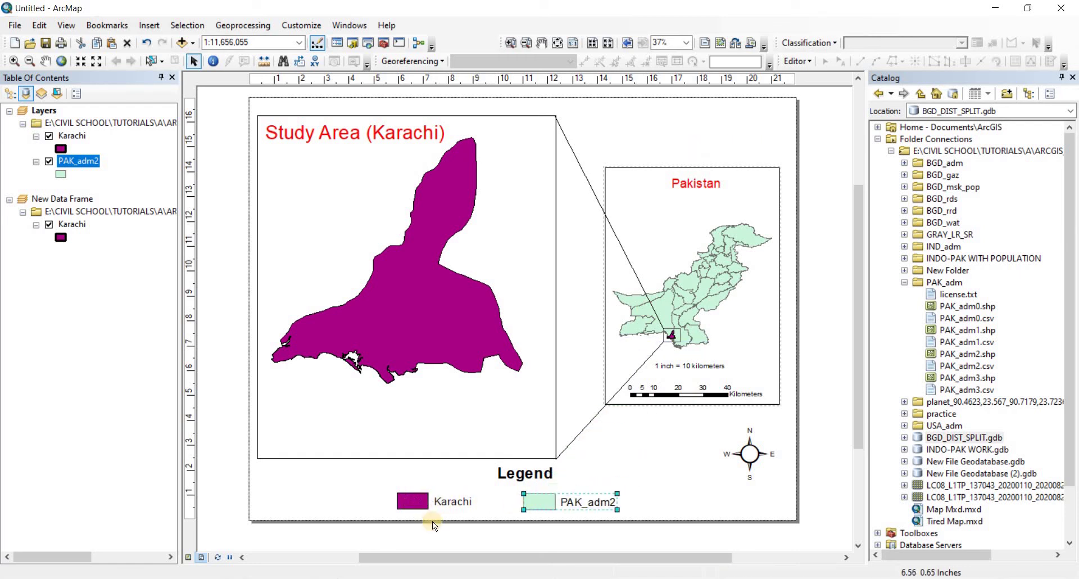
pyautogui.rightClick(543, 506)
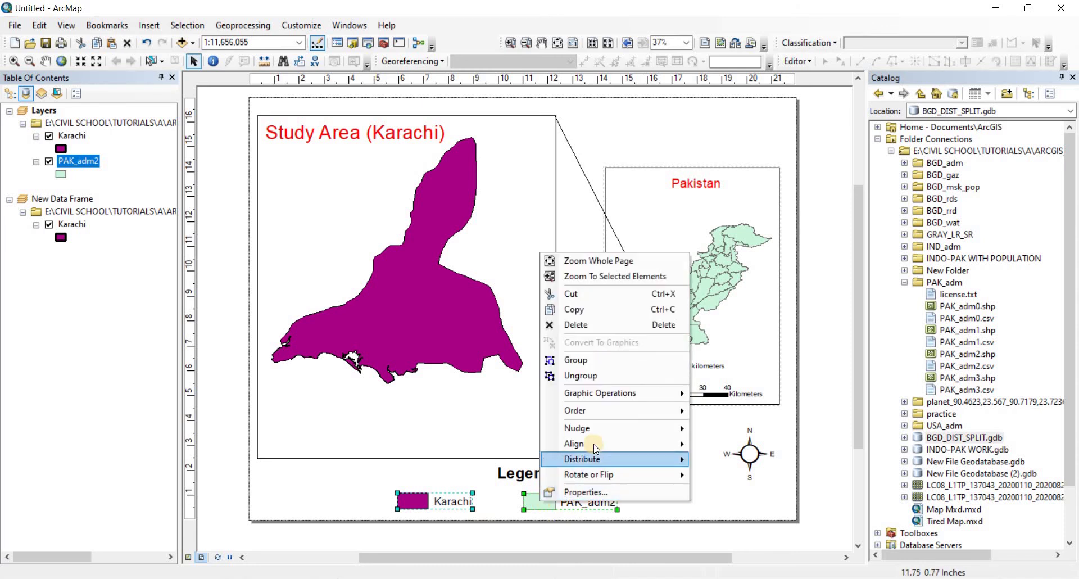
pyautogui.moveTo(597, 444)
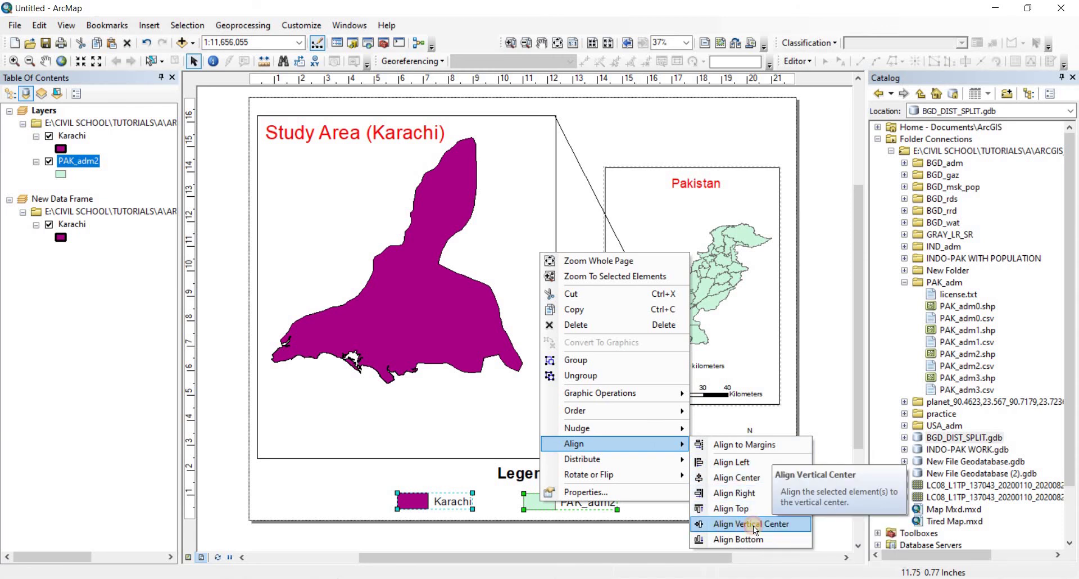
pyautogui.click(753, 524)
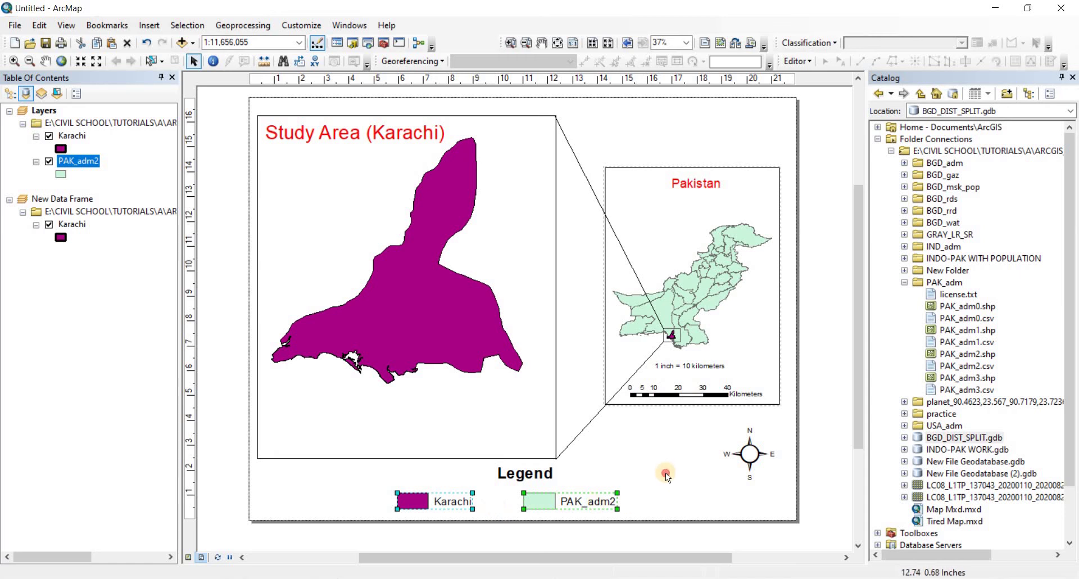
pyautogui.click(632, 548)
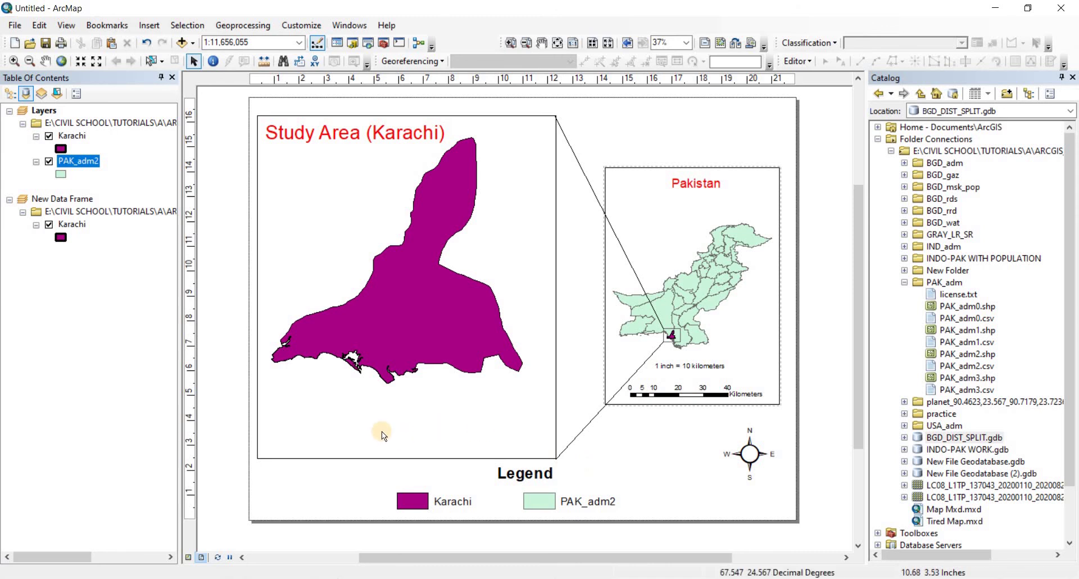
# - Insert a text element reading Study Area and place it centered along the page's upper edge, above the Karachi frame
pyautogui.click(153, 23)
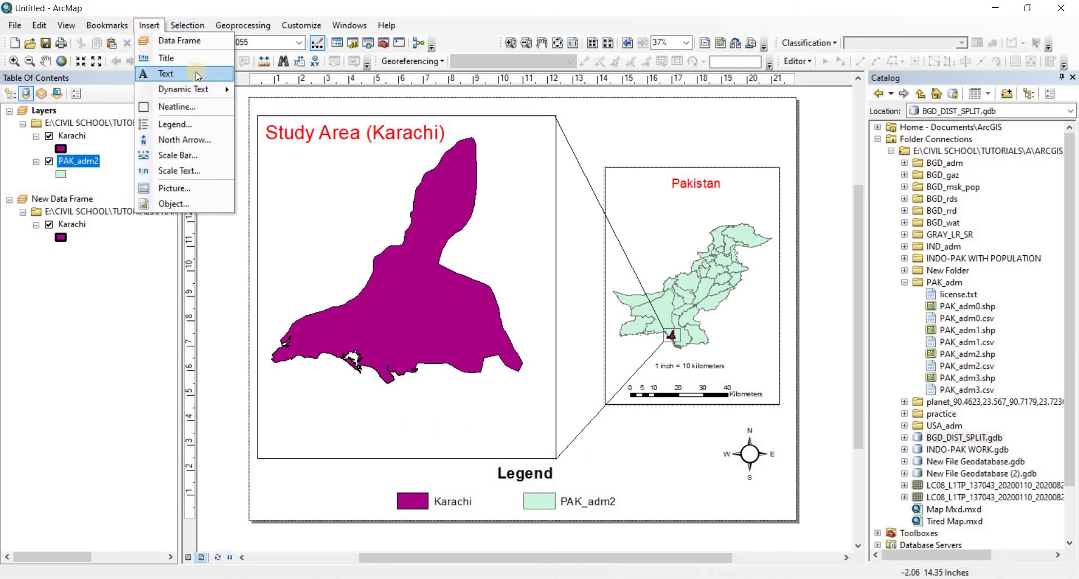
pyautogui.press('Return')
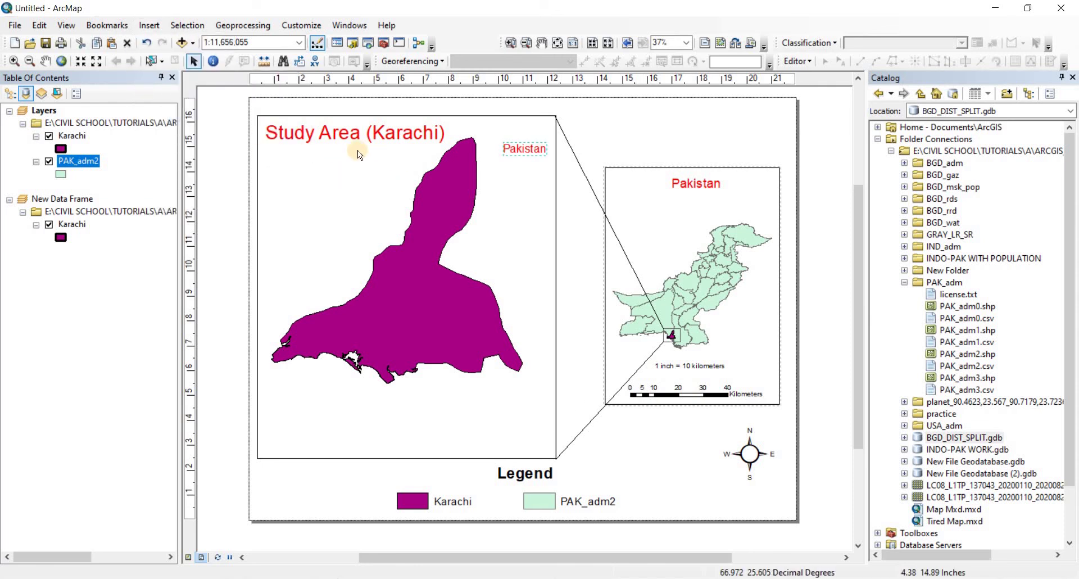
pyautogui.doubleClick(521, 151)
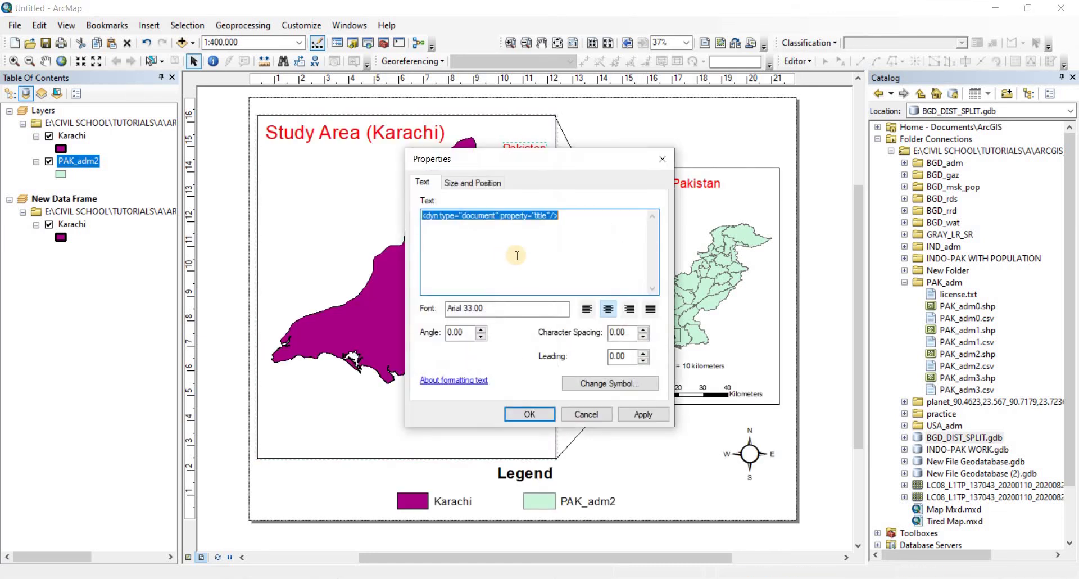
pyautogui.write('Study Area')
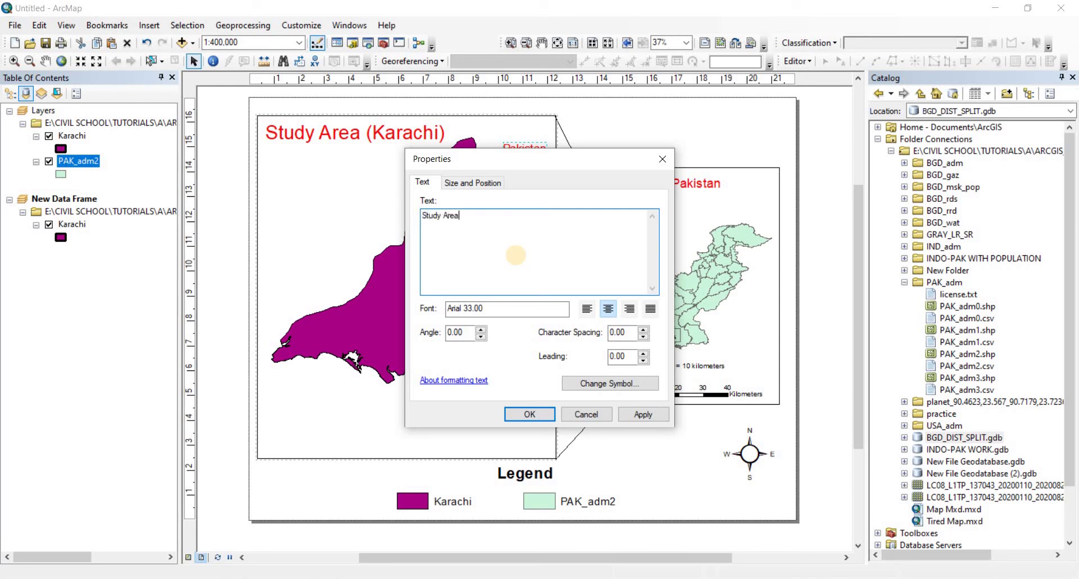
pyautogui.click(647, 412)
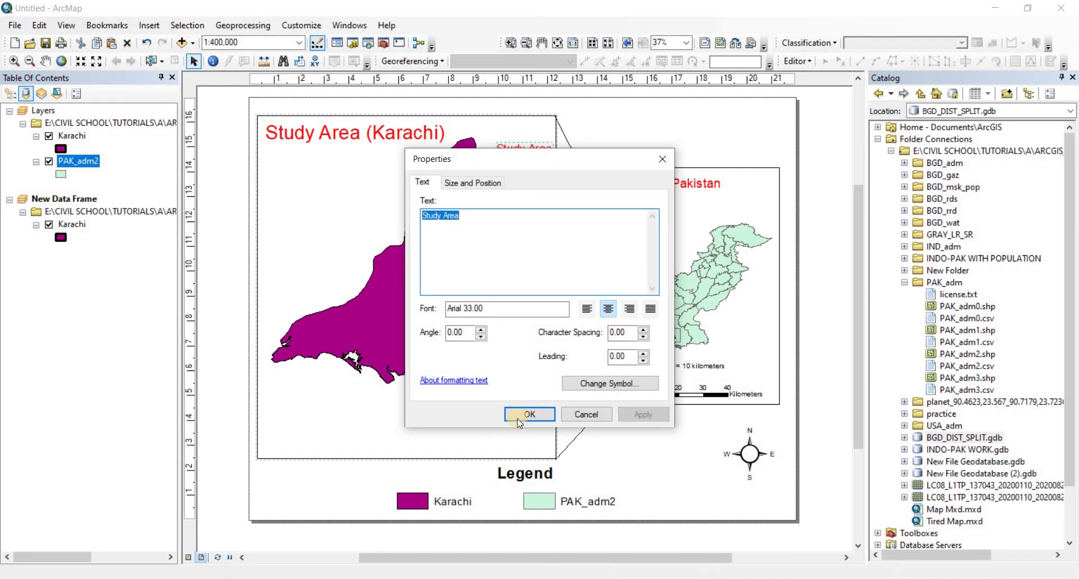
pyautogui.click(518, 415)
pyautogui.moveTo(519, 149); pyautogui.dragTo(527, 108)
pyautogui.click(603, 127)
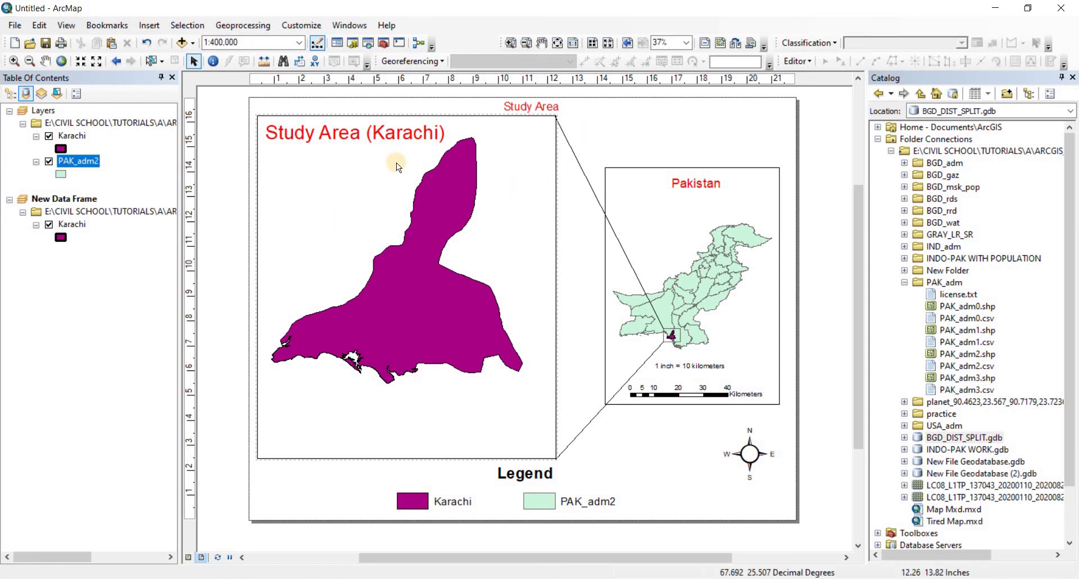
# - Insert a neatline around all elements with a yellow gradient background and stretch it to the page edges
pyautogui.click(148, 25)
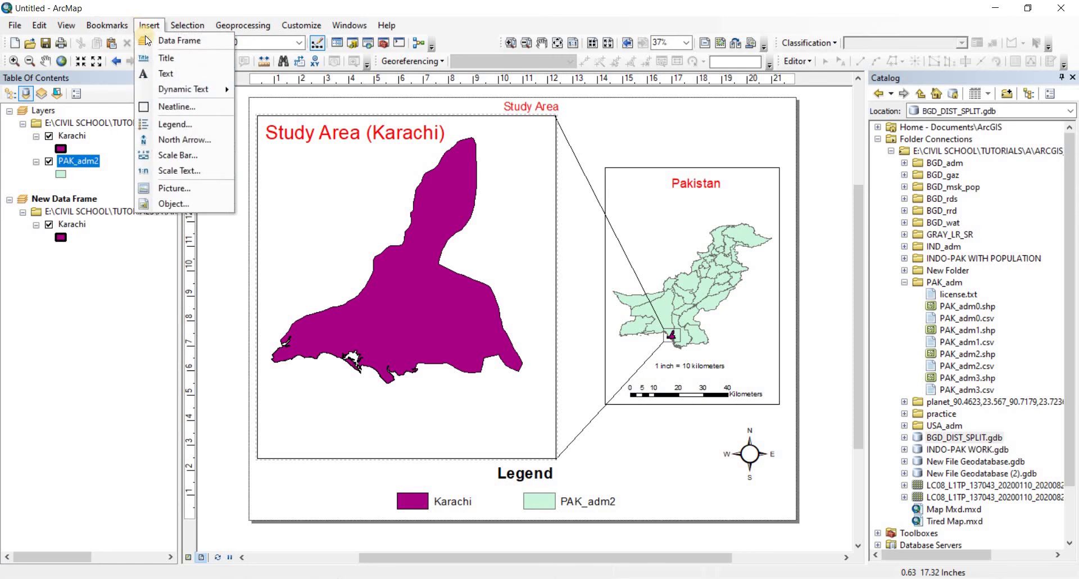
pyautogui.click(179, 106)
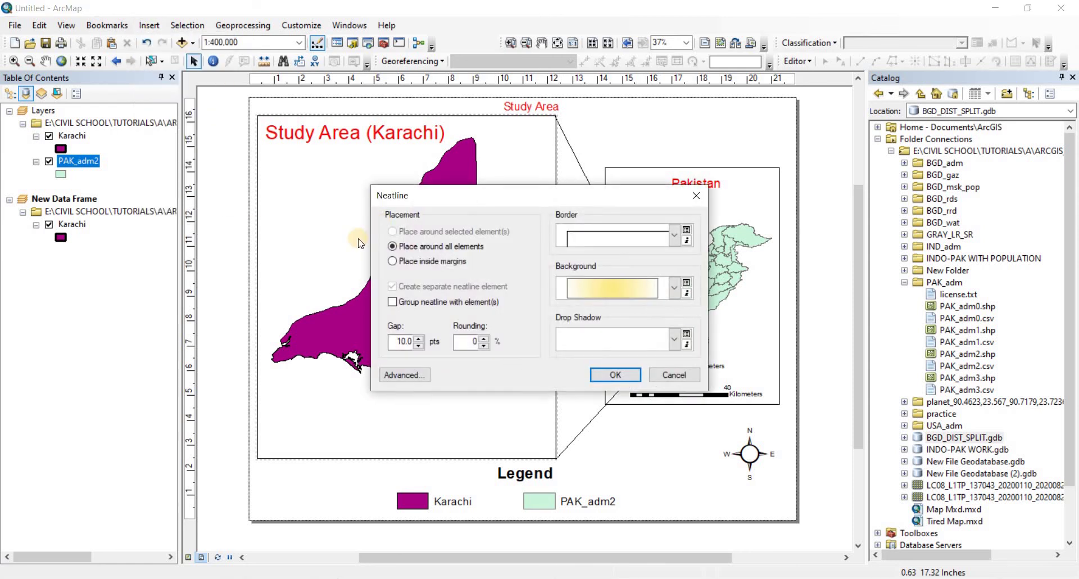
pyautogui.click(672, 287)
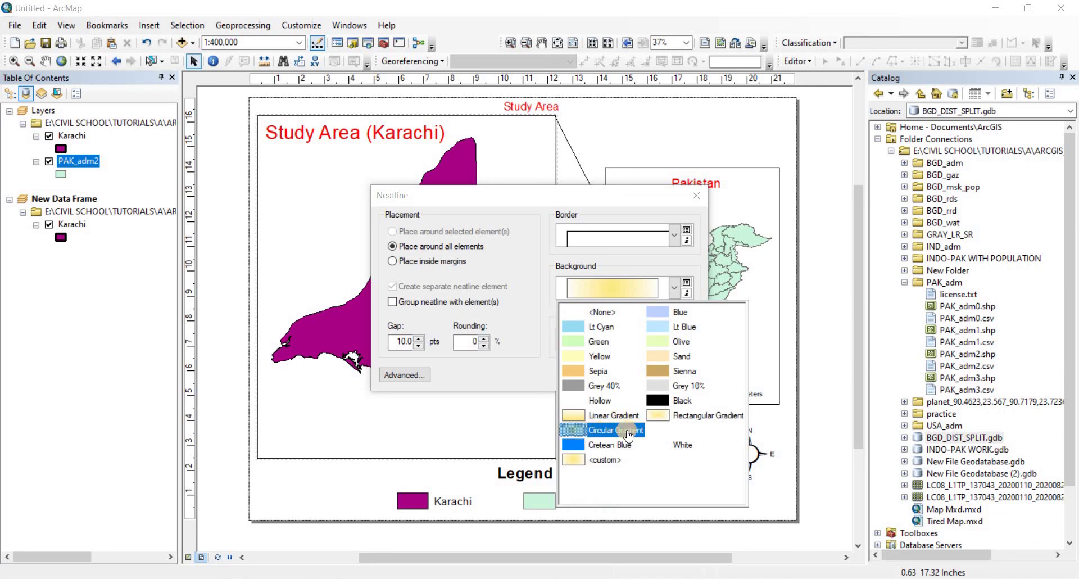
pyautogui.click(507, 376)
pyautogui.click(613, 375)
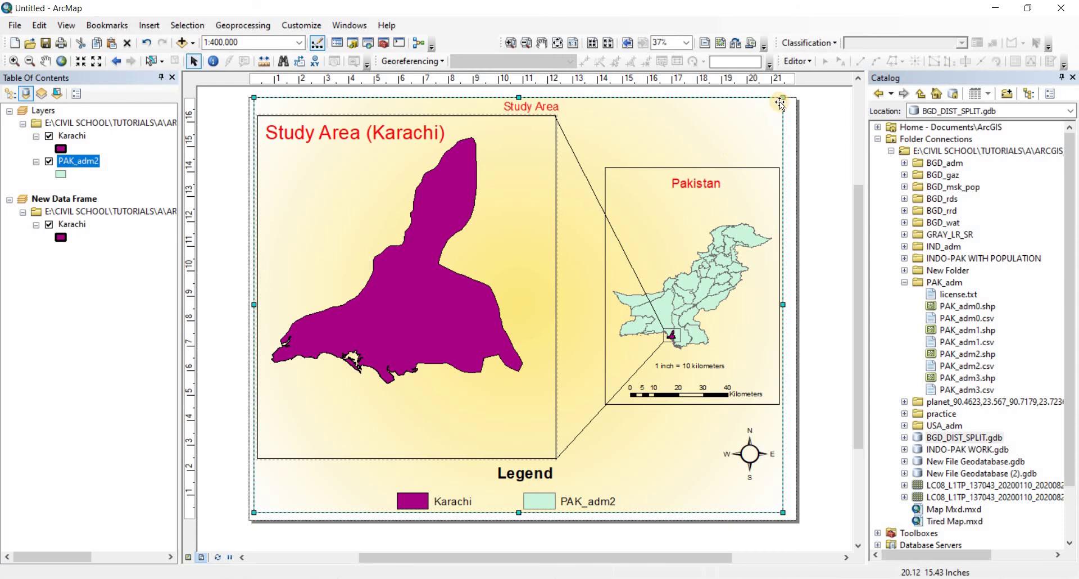
pyautogui.moveTo(781, 99); pyautogui.dragTo(797, 97)
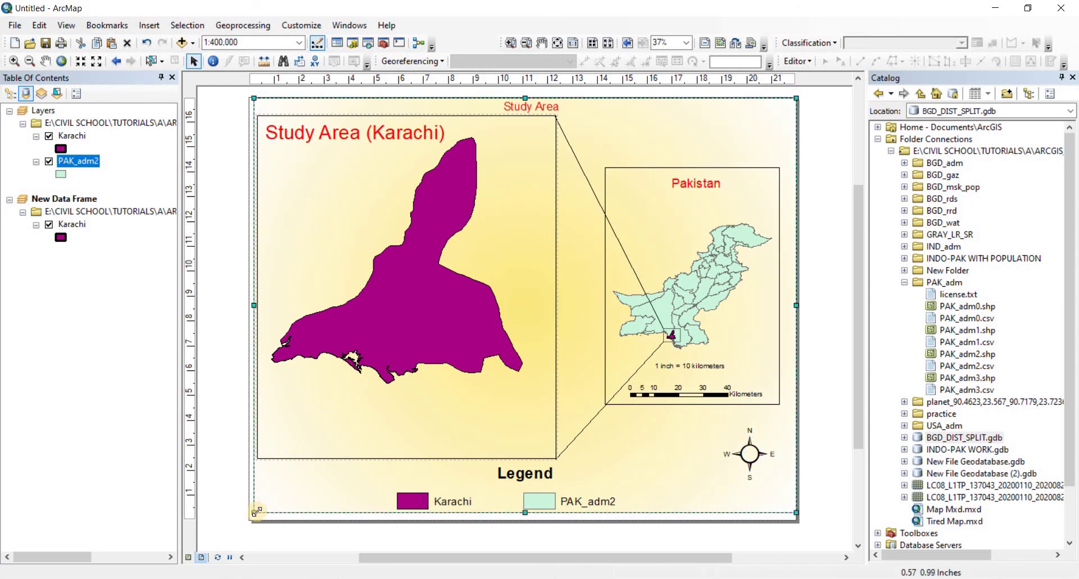
pyautogui.moveTo(254, 514); pyautogui.dragTo(250, 521)
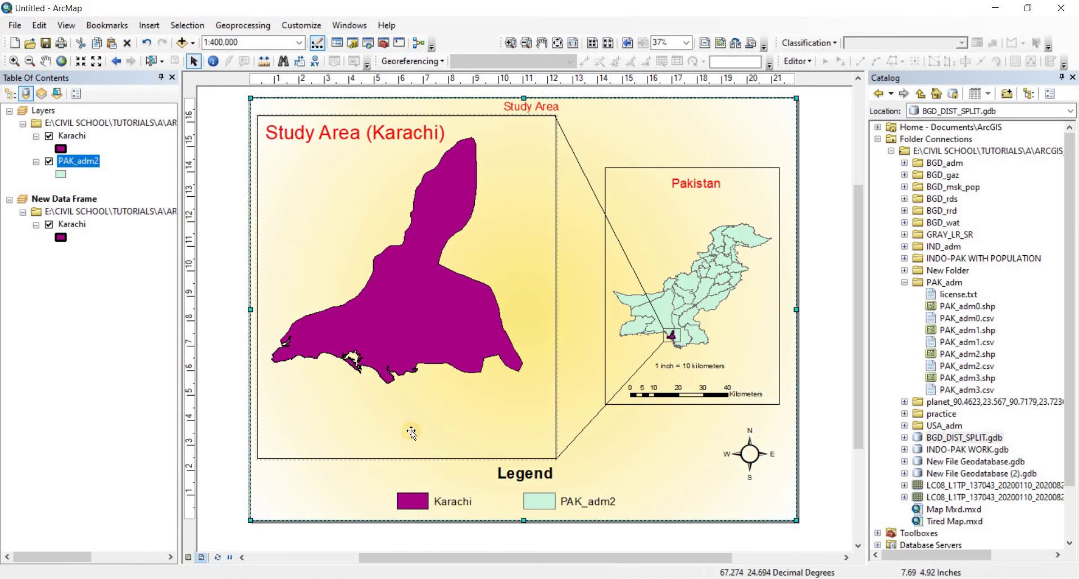
# - Add the Light Gray Canvas basemap to the Karachi data frame and turn off its World Light Gray Reference layer
pyautogui.click(360, 365)
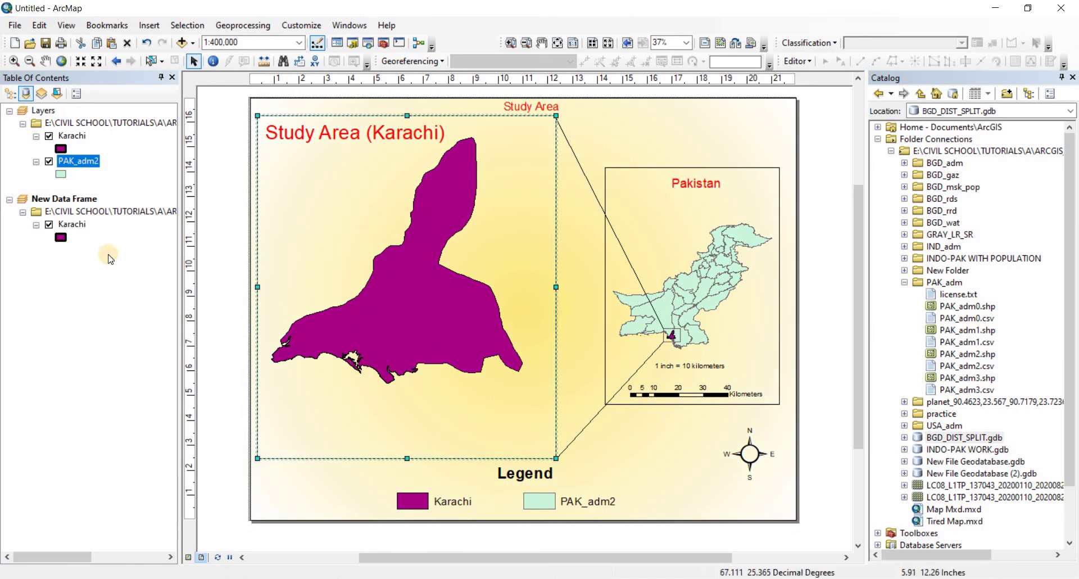
pyautogui.click(70, 225)
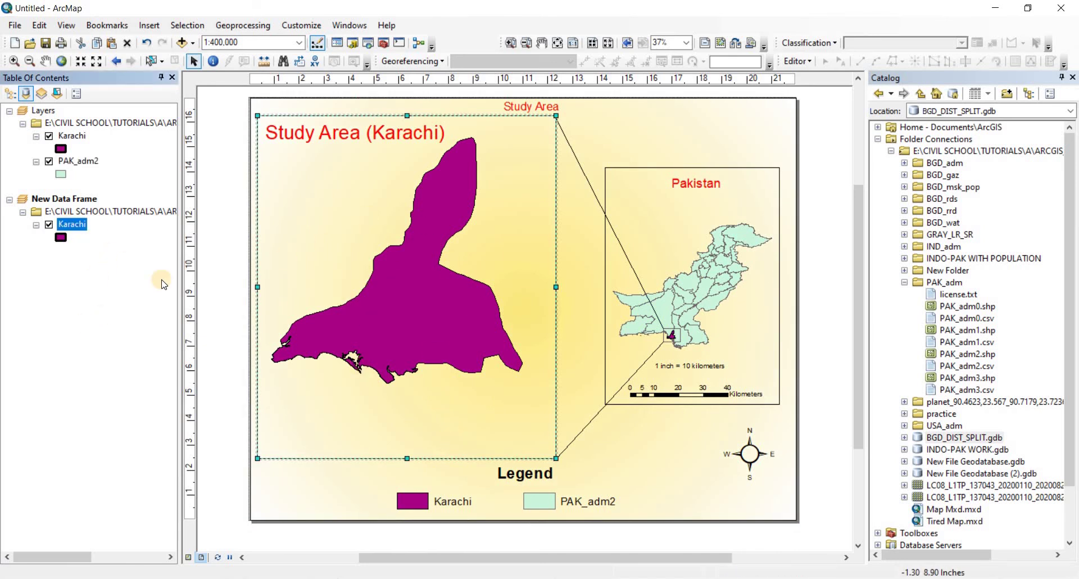
pyautogui.click(194, 46)
pyautogui.click(216, 55)
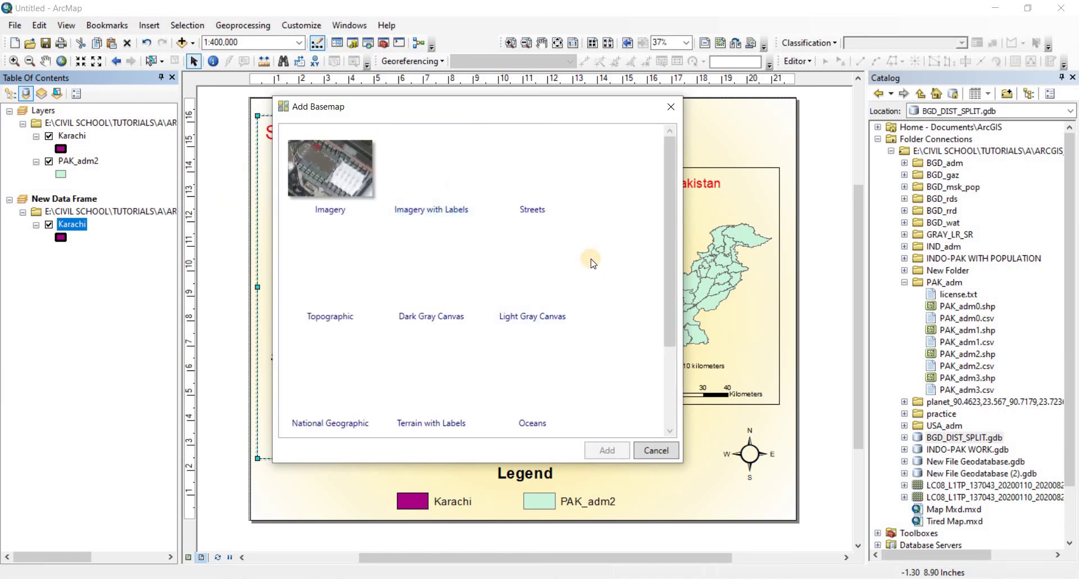
pyautogui.click(536, 272)
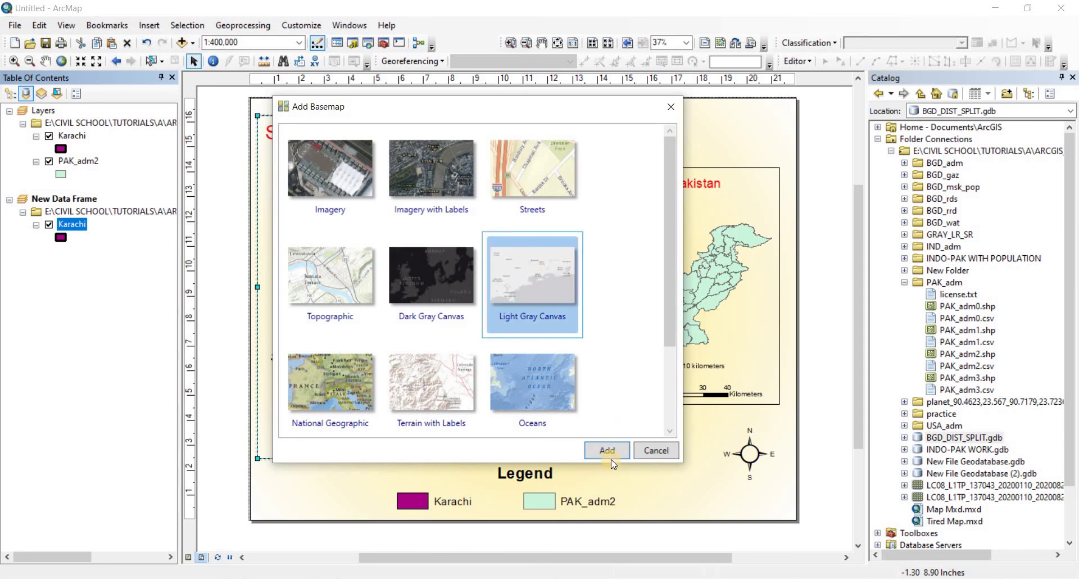
pyautogui.press('Escape')
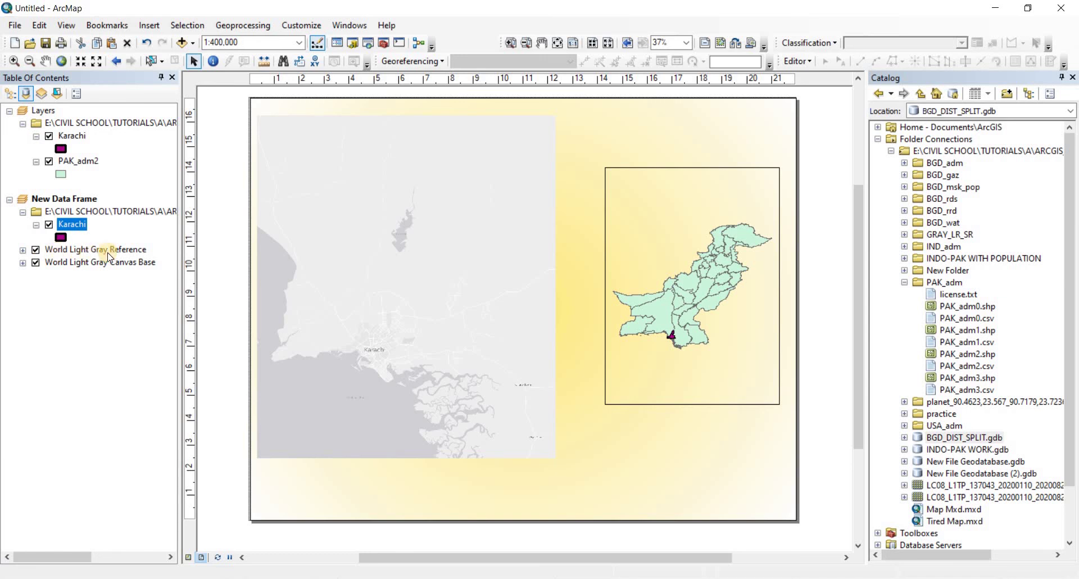
pyautogui.click(36, 249)
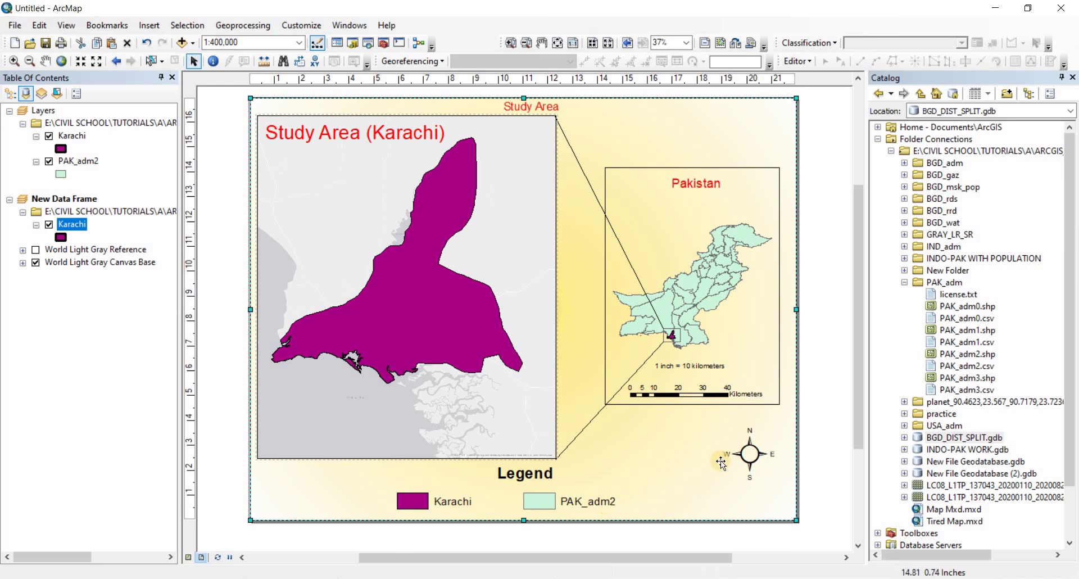
# - Rename the PAK_adm2 layer as Pakistan in its layer properties
pyautogui.click(84, 162)
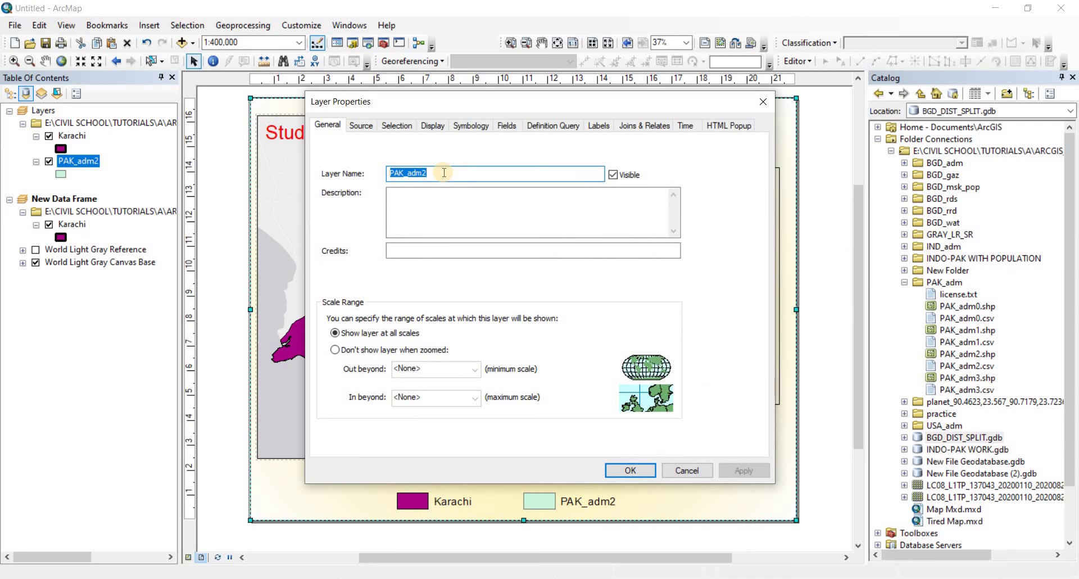
pyautogui.write('Pakis')
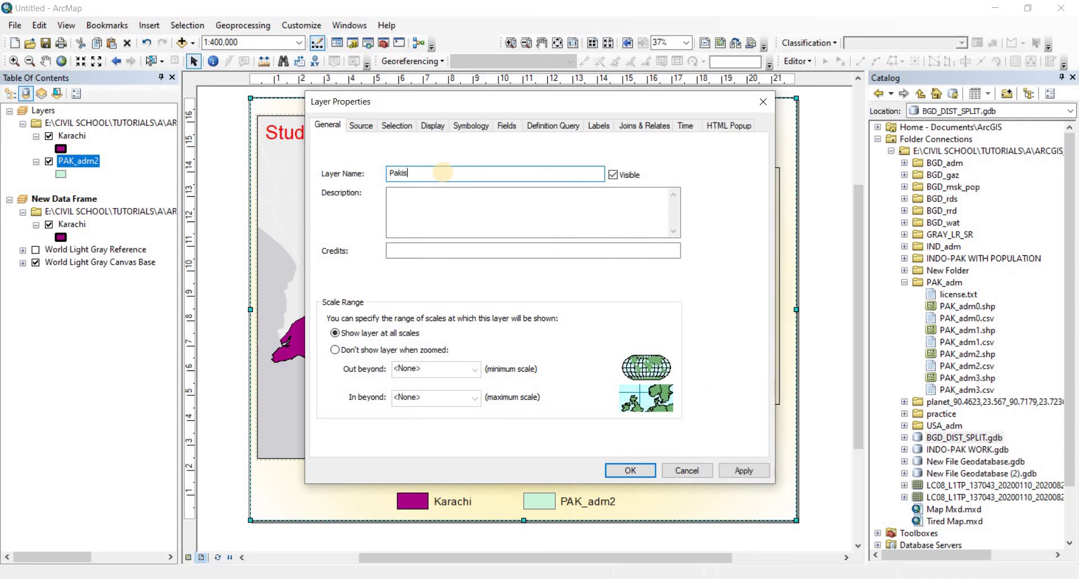
pyautogui.write('tan')
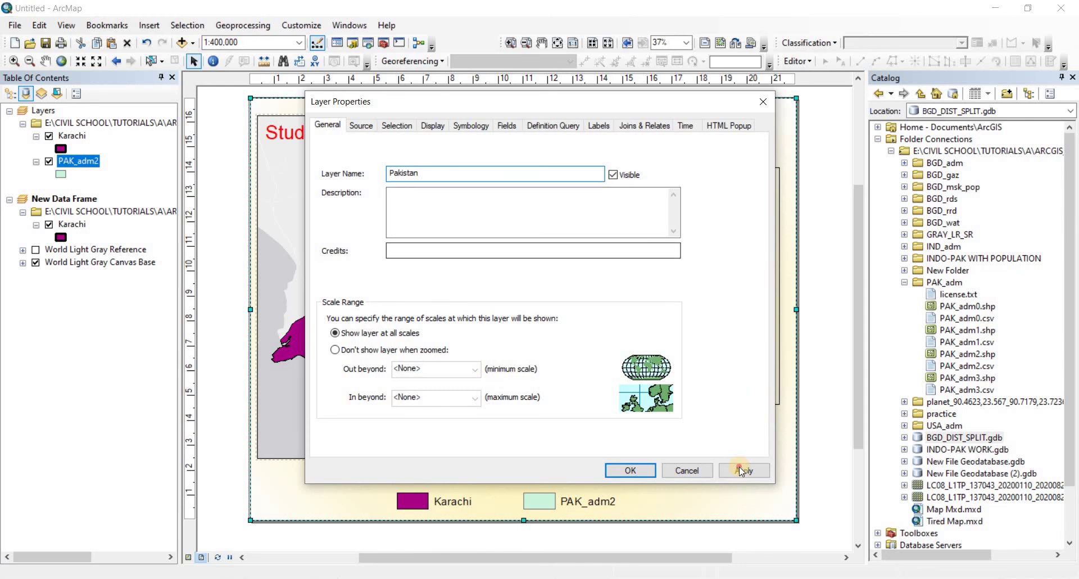
pyautogui.click(610, 466)
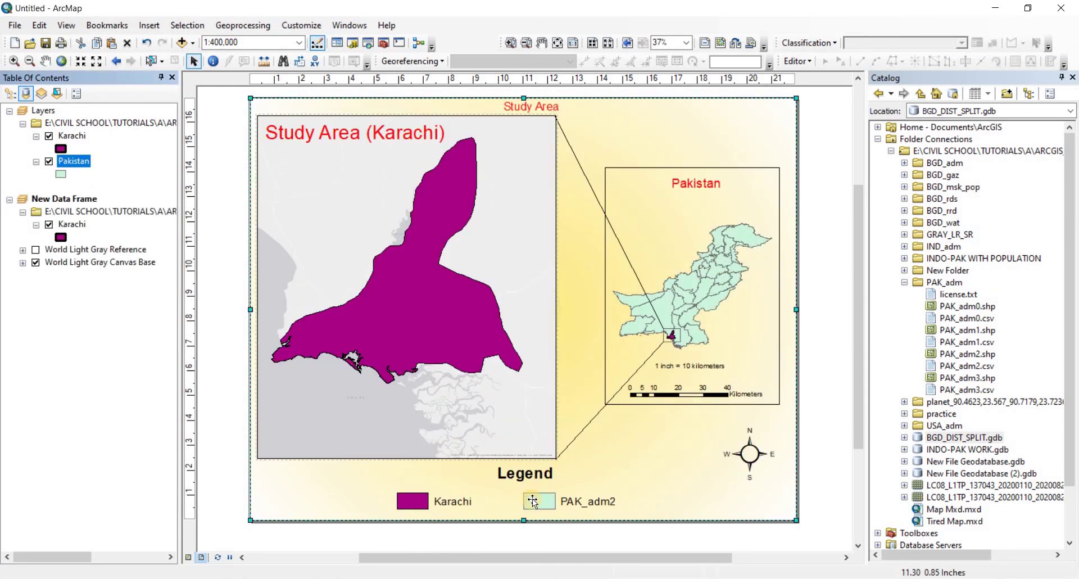
pyautogui.click(571, 505)
pyautogui.doubleClick(566, 502)
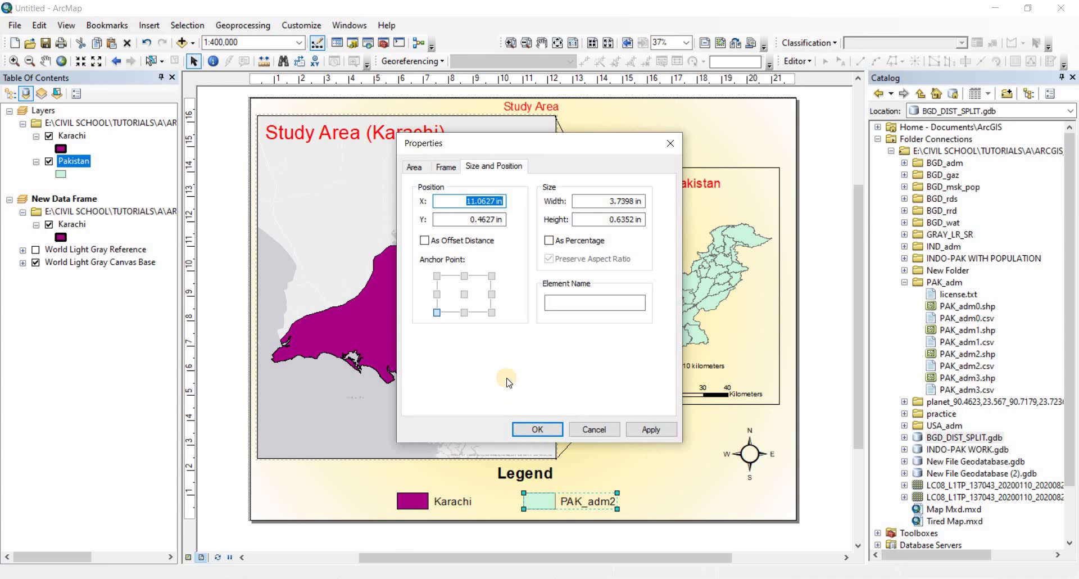
pyautogui.click(446, 167)
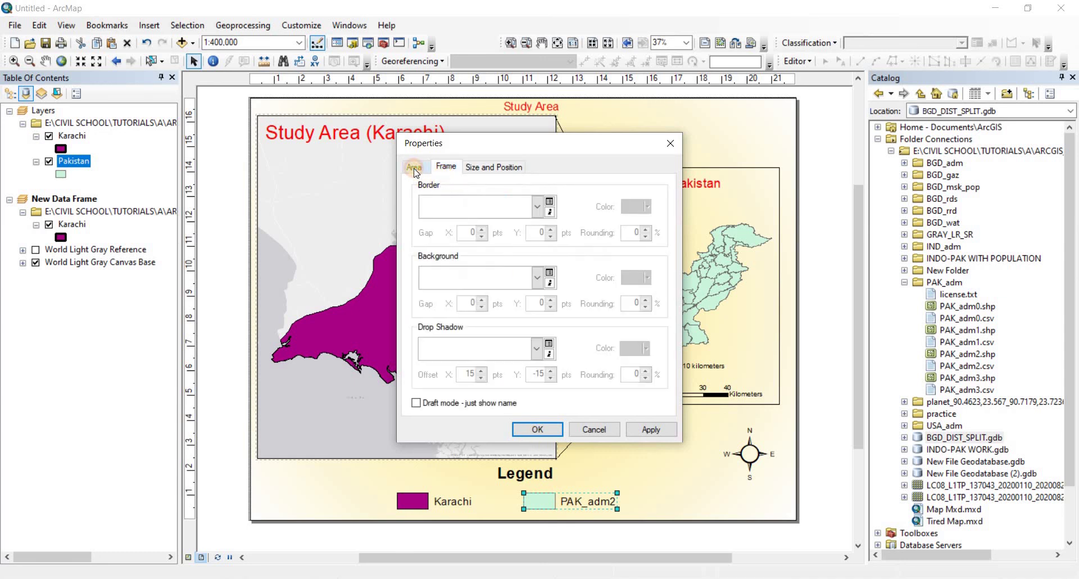
pyautogui.click(414, 168)
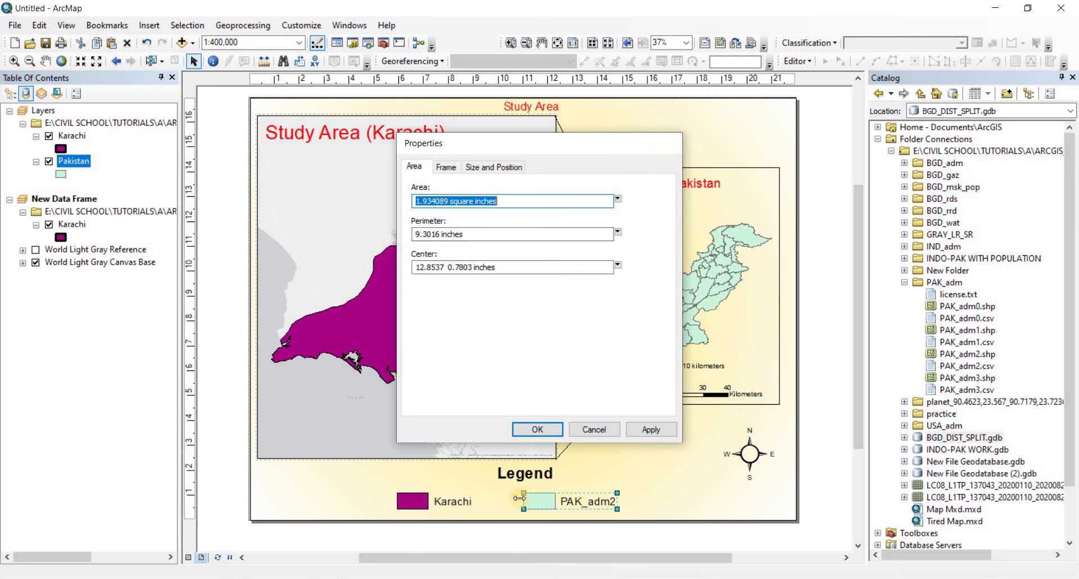
pyautogui.press('Escape')
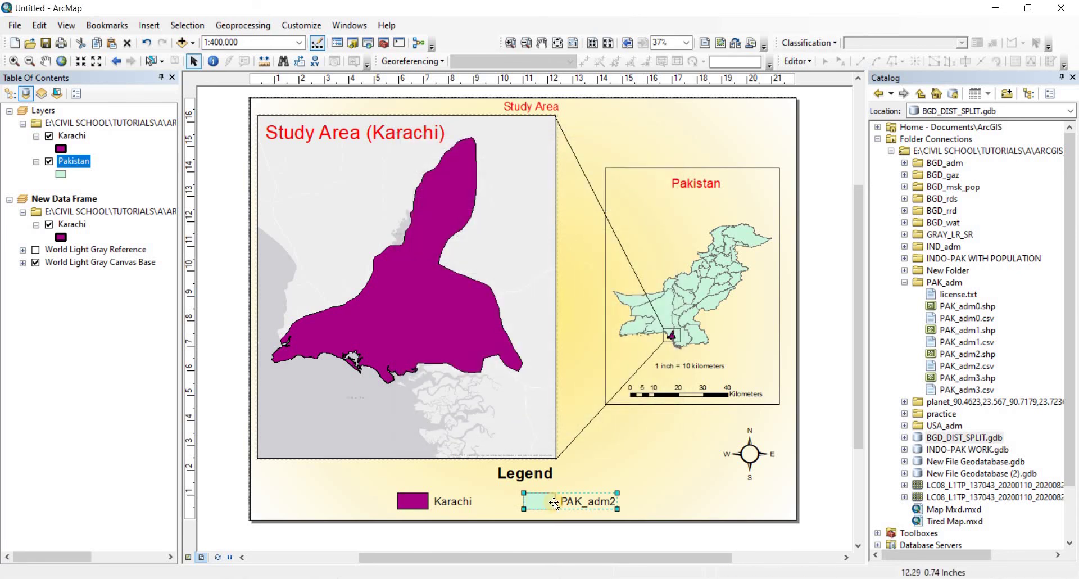
pyautogui.click(510, 502)
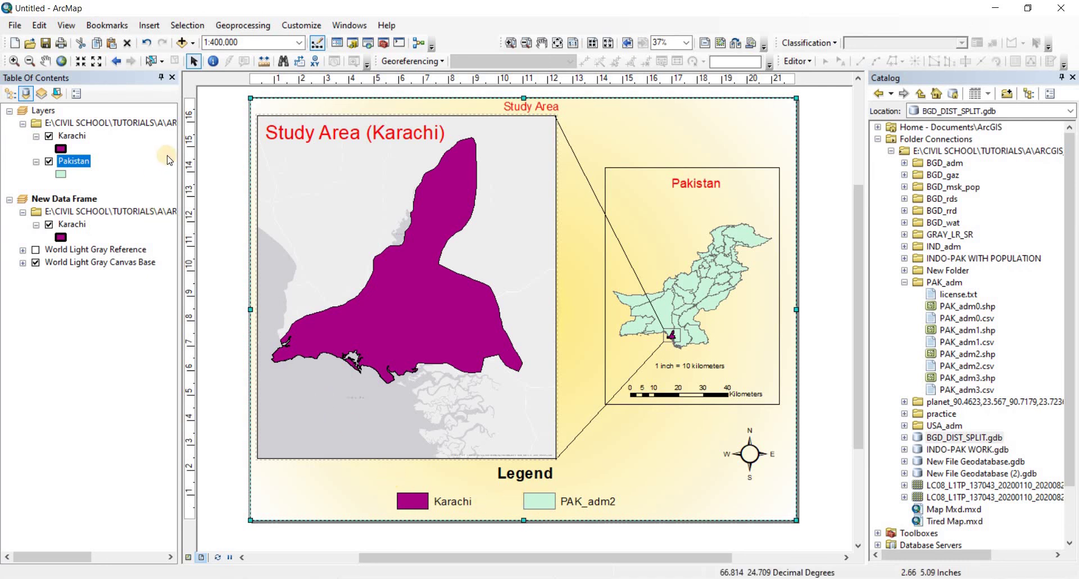
# - Export the layout as a JPEG named Karachin2 at 96 dpi to the MAPs folder, replacing the existing file of that name
pyautogui.click(16, 25)
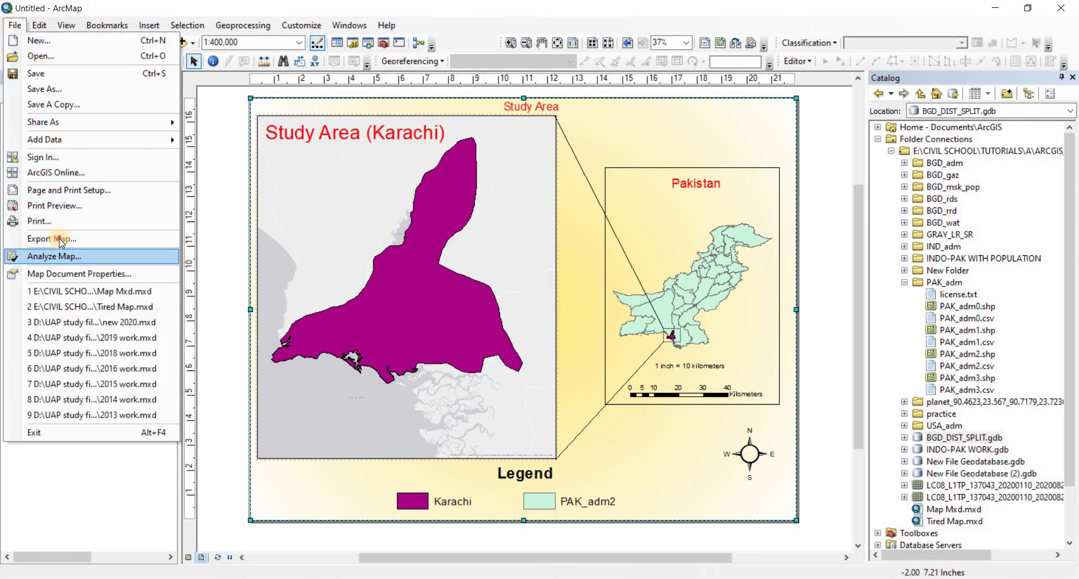
pyautogui.press('Return')
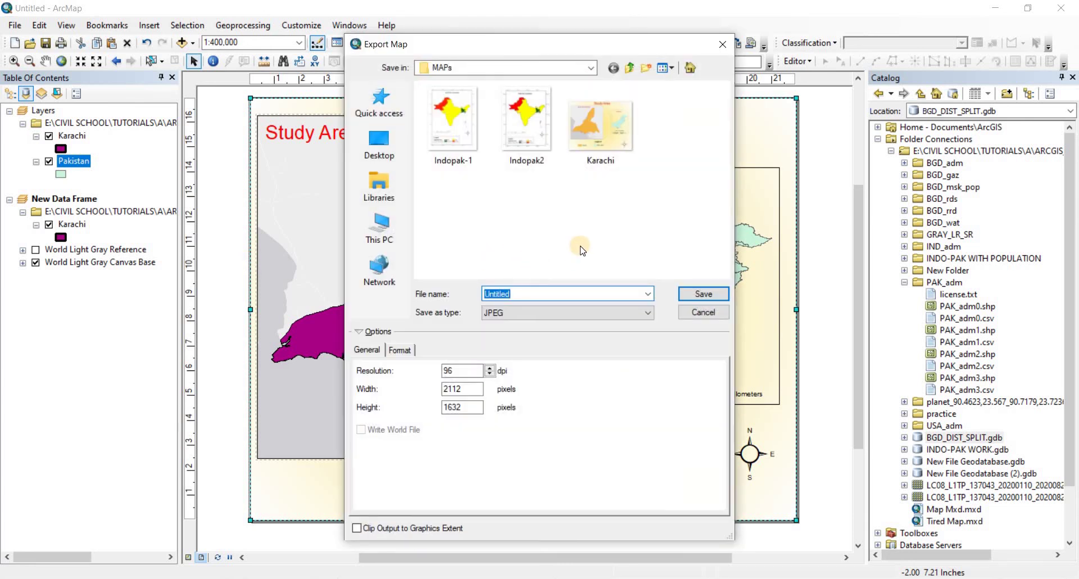
pyautogui.write('Ka')
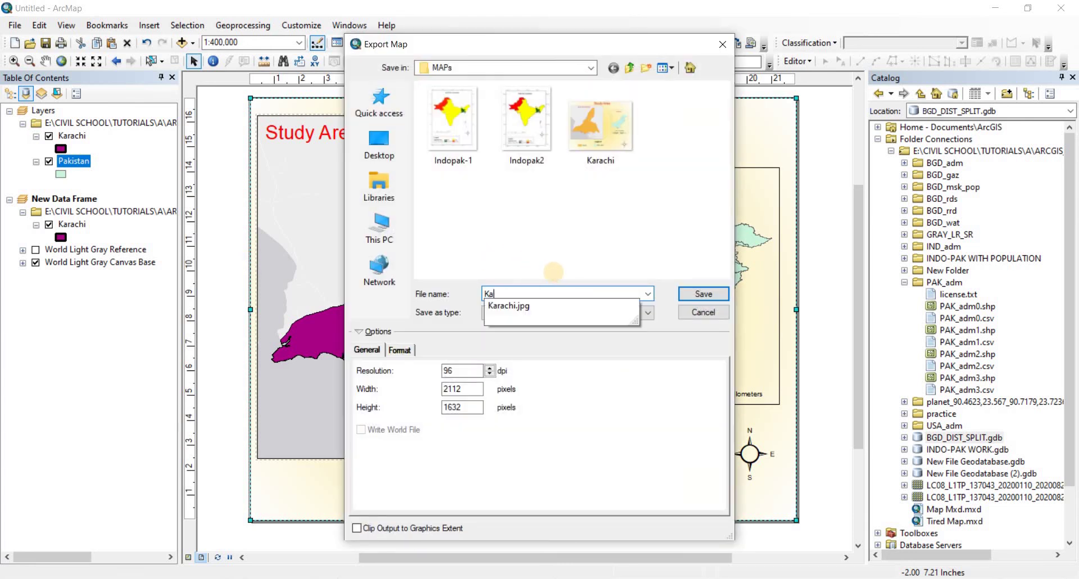
pyautogui.write('rachin2')
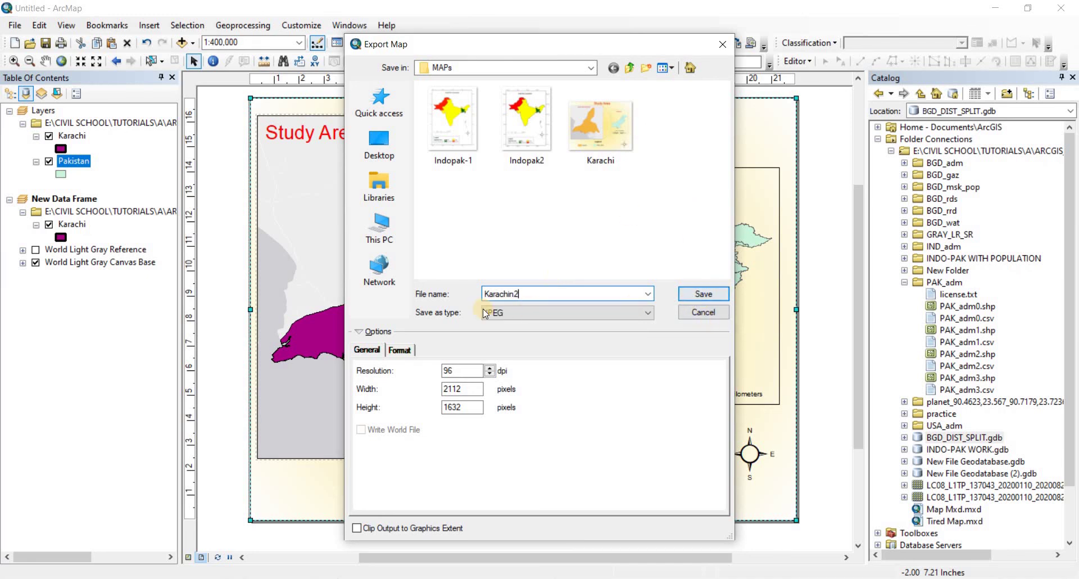
pyautogui.press('Tab')
pyautogui.click(677, 294)
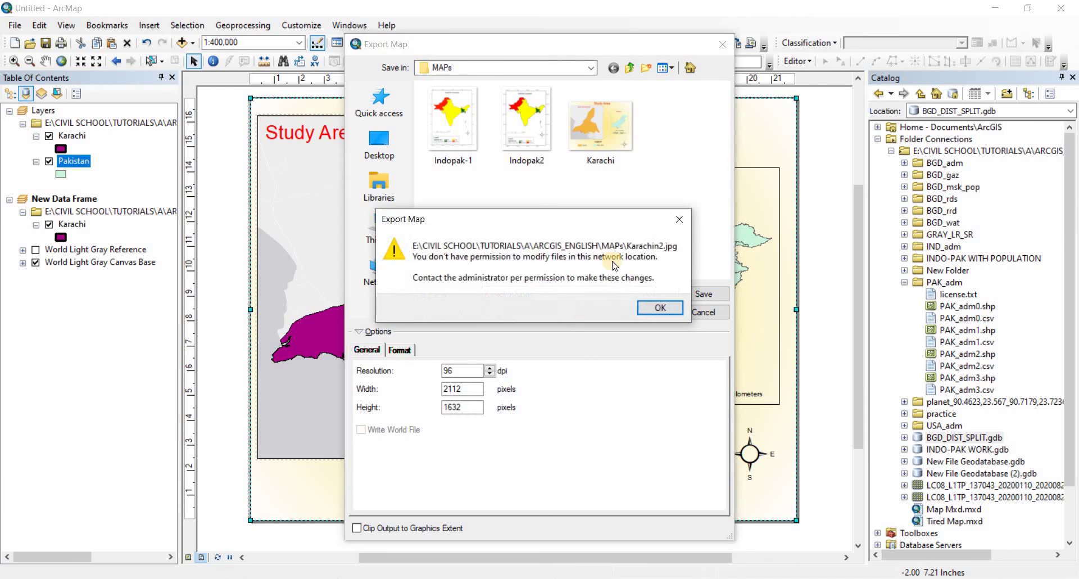
pyautogui.click(685, 218)
pyautogui.click(697, 294)
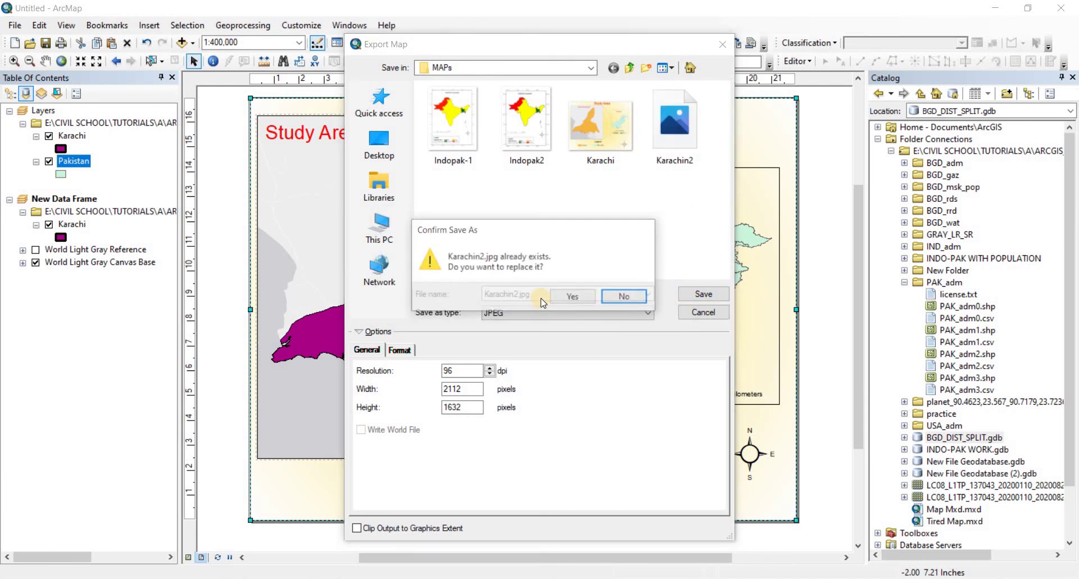
pyautogui.click(566, 298)
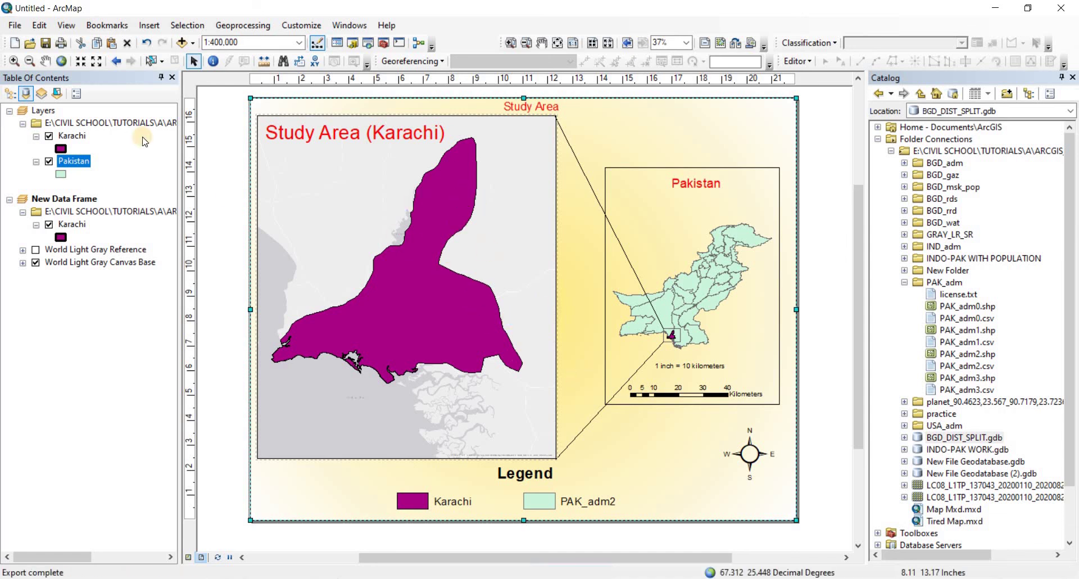
# - Preview the finished layout as it would print, and return to the layout view
pyautogui.click(14, 25)
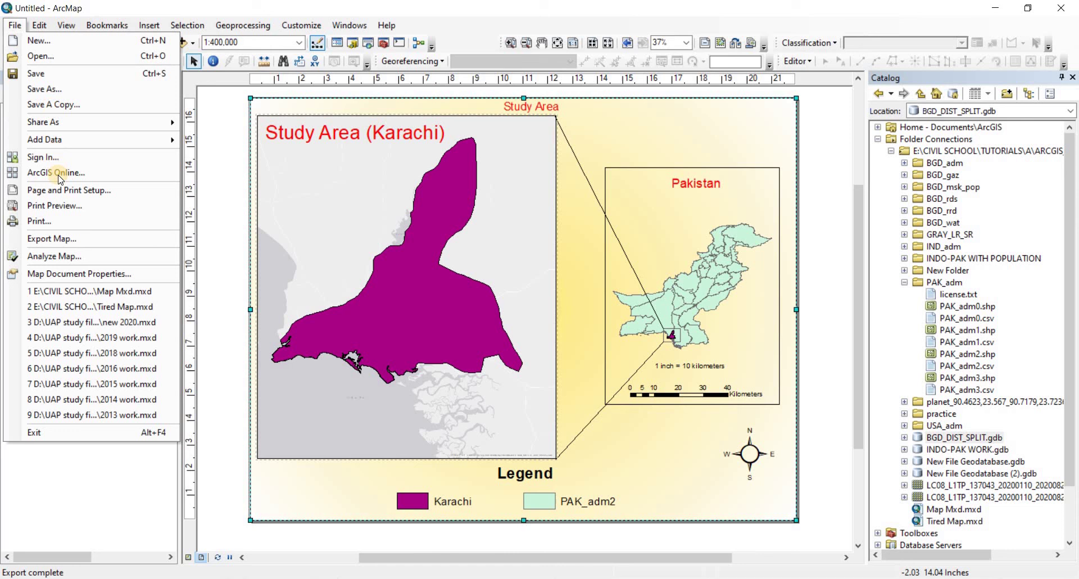
pyautogui.click(45, 206)
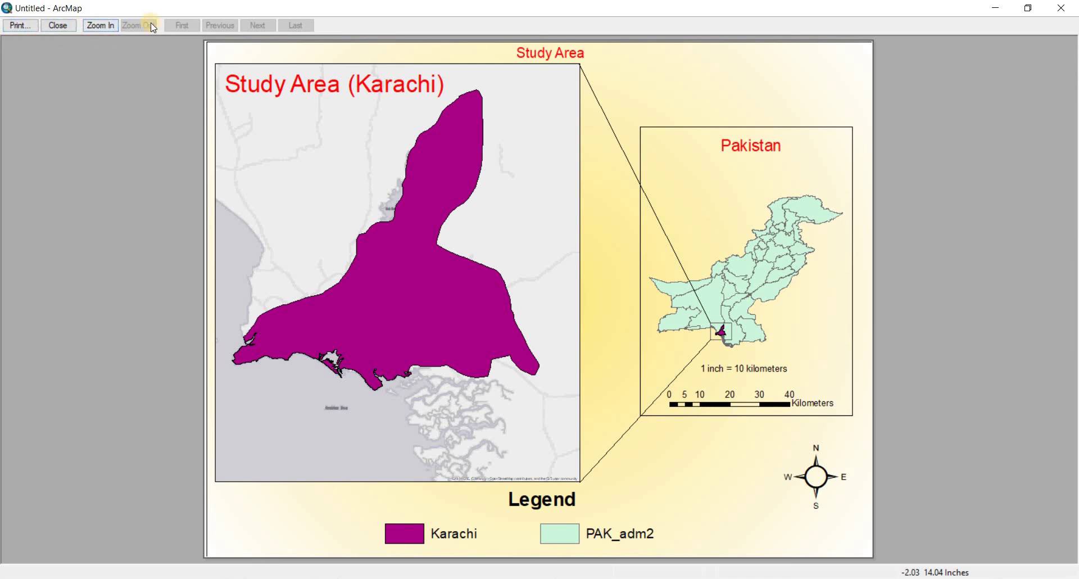
pyautogui.click(57, 25)
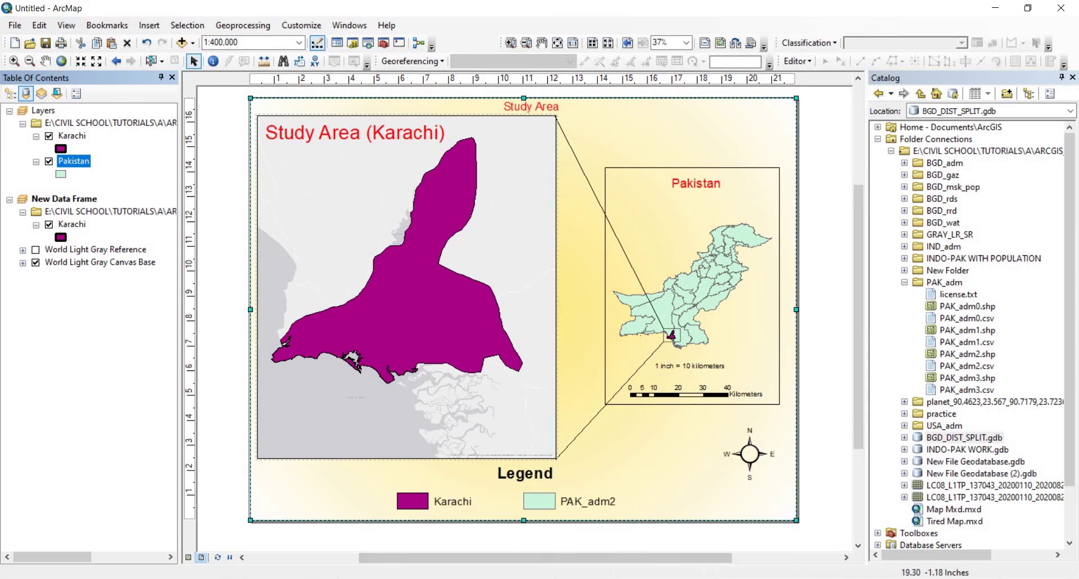
# - Switch to the MAPs folder in File Explorer and select the exported Karachin2 image
pyautogui.moveTo(451, 574)
pyautogui.click(446, 517)
pyautogui.click(720, 121)
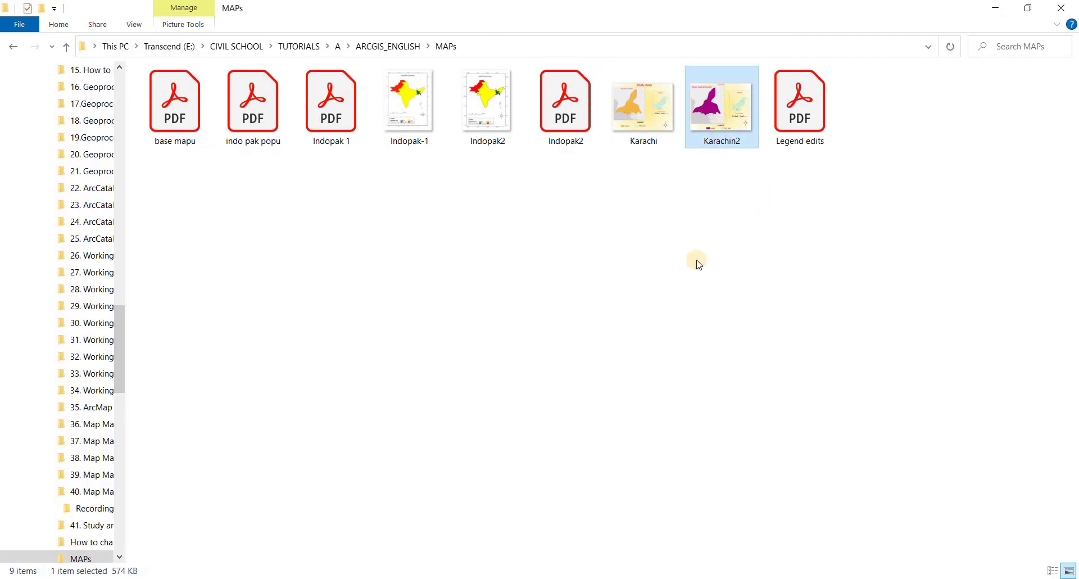